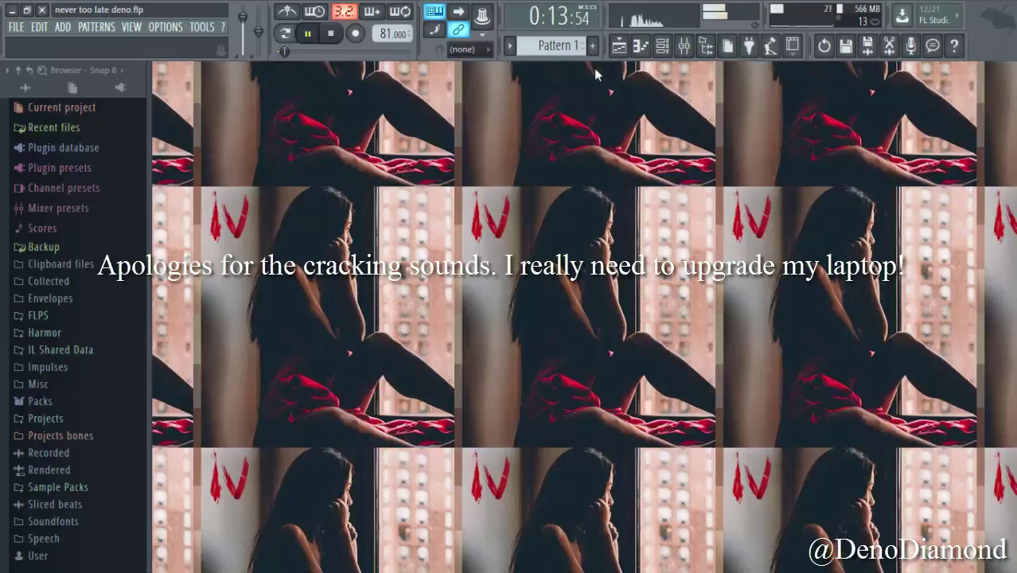
- Open the channel rack and look through the contents of Pattern 9 and Pattern 8
left_click(665, 47)
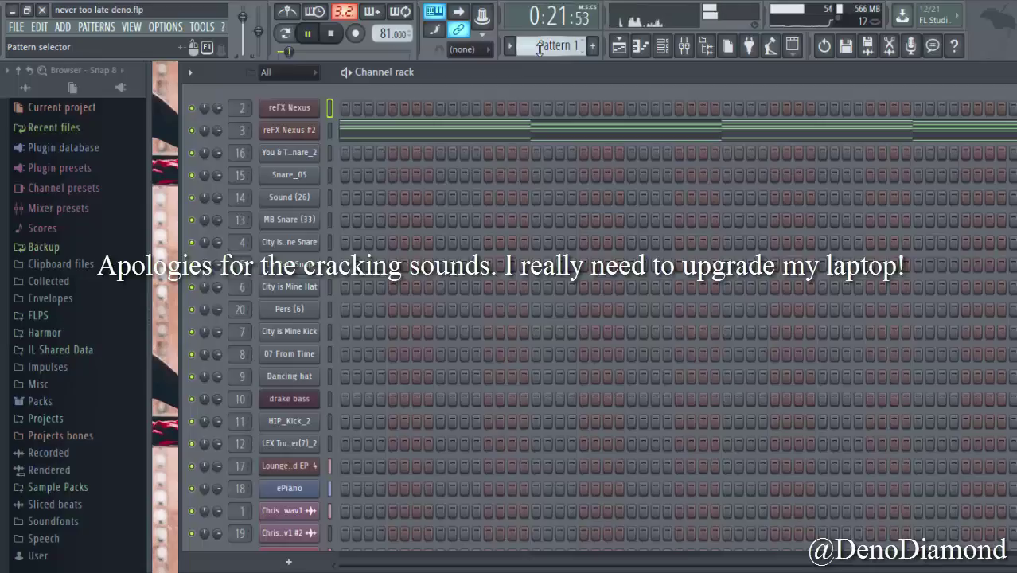
left_click(539, 48)
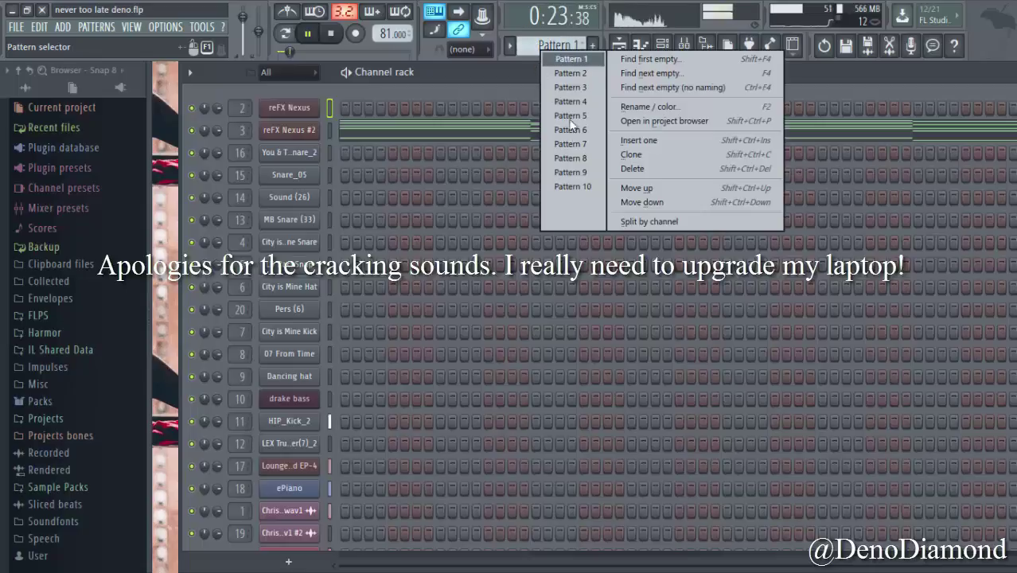
left_click(578, 173)
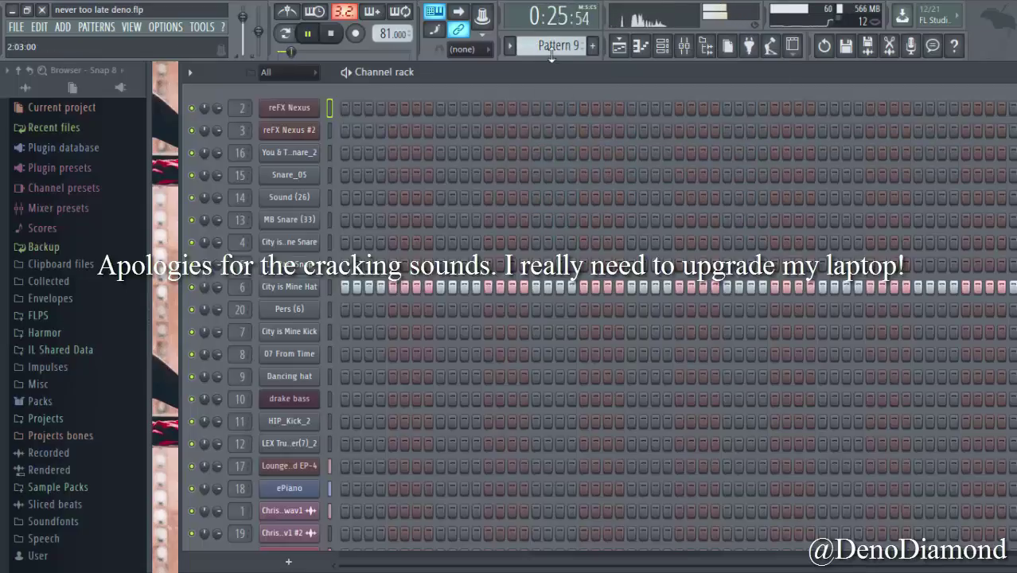
scroll(547, 50, "down", 1)
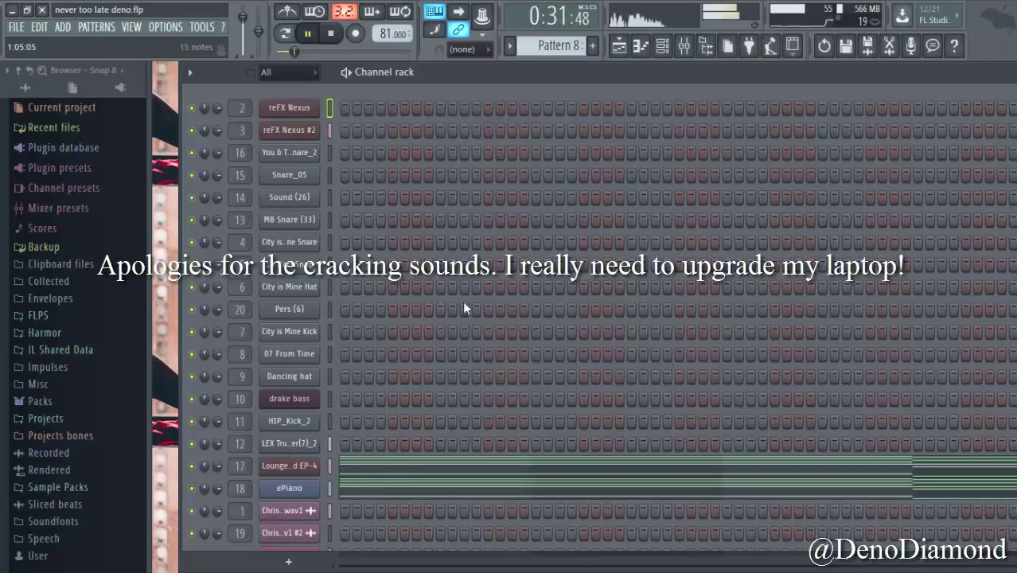
- Stop playback and set the FL Studio ASIO buffer size to 1024 samples in the audio settings
left_click(331, 34)
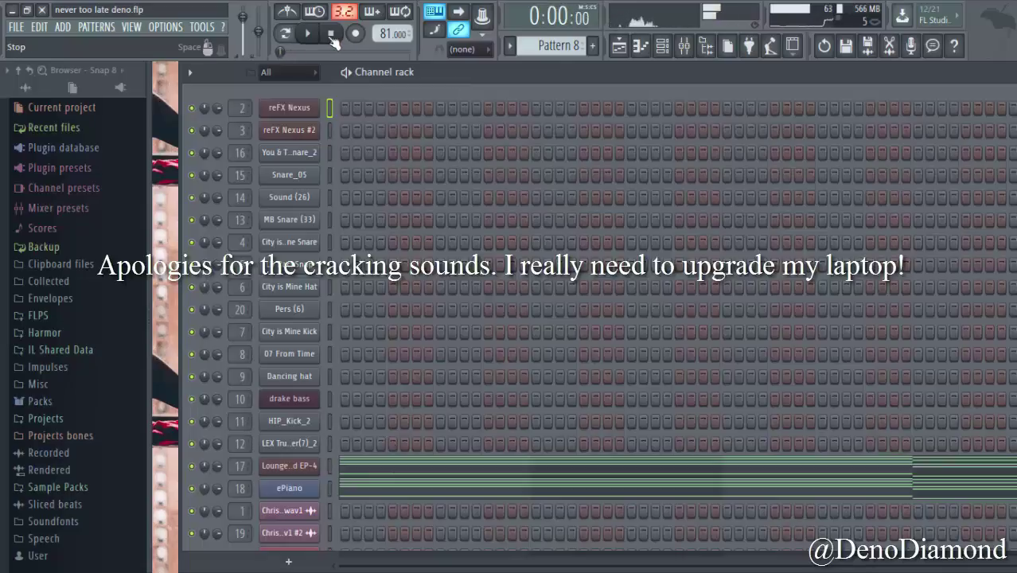
left_click(168, 29)
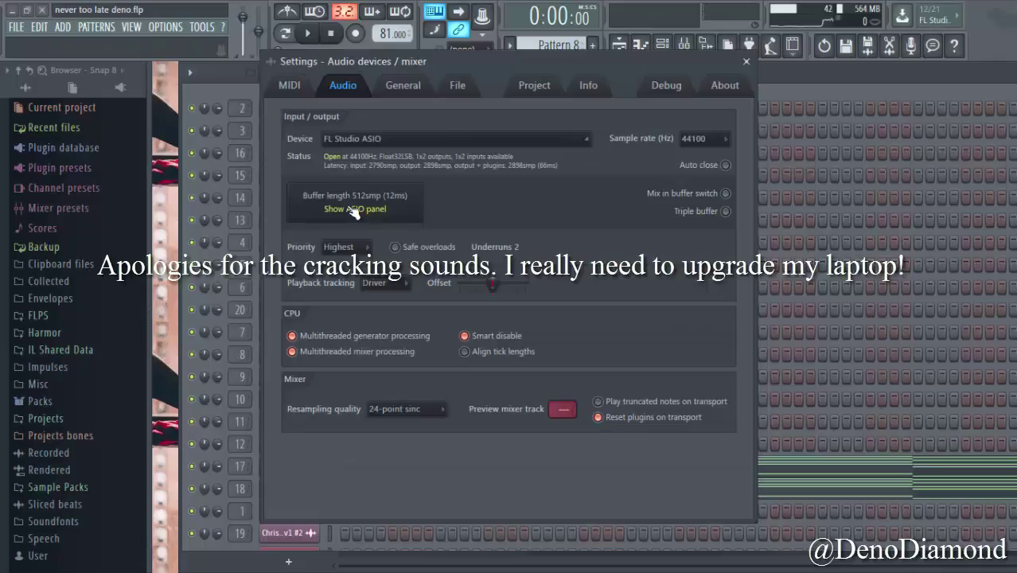
left_click(350, 209)
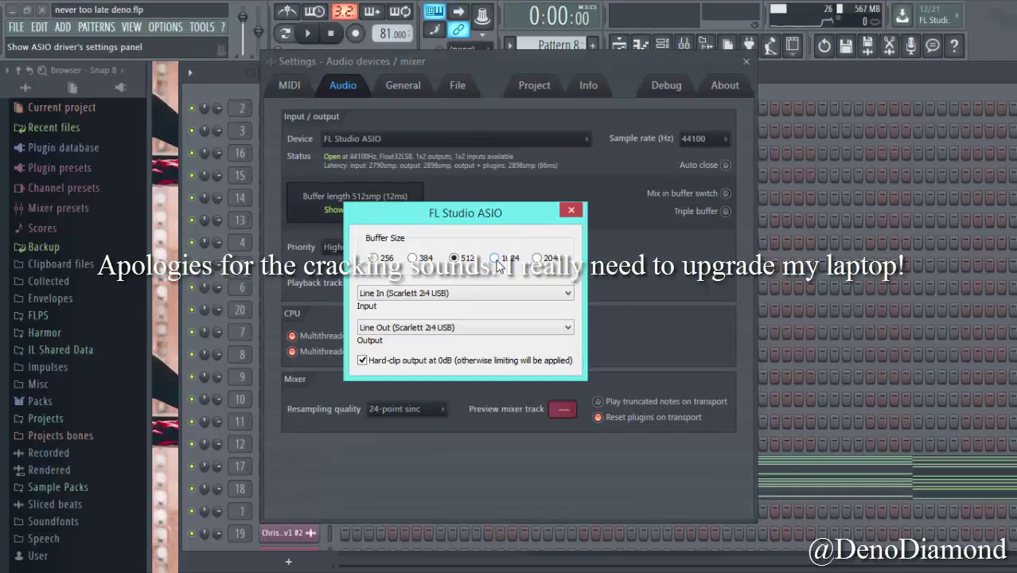
left_click(496, 259)
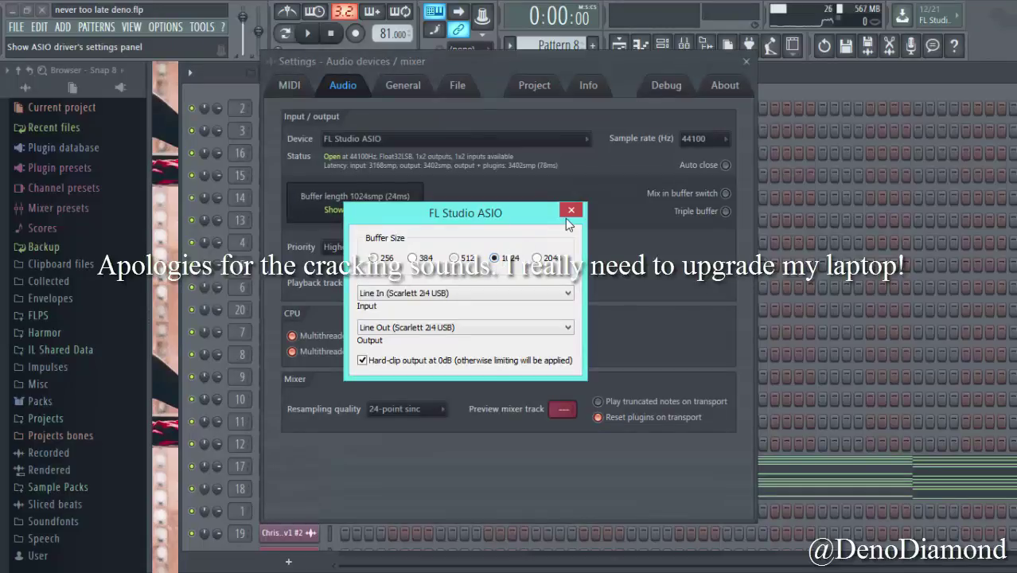
left_click(571, 212)
left_click(747, 61)
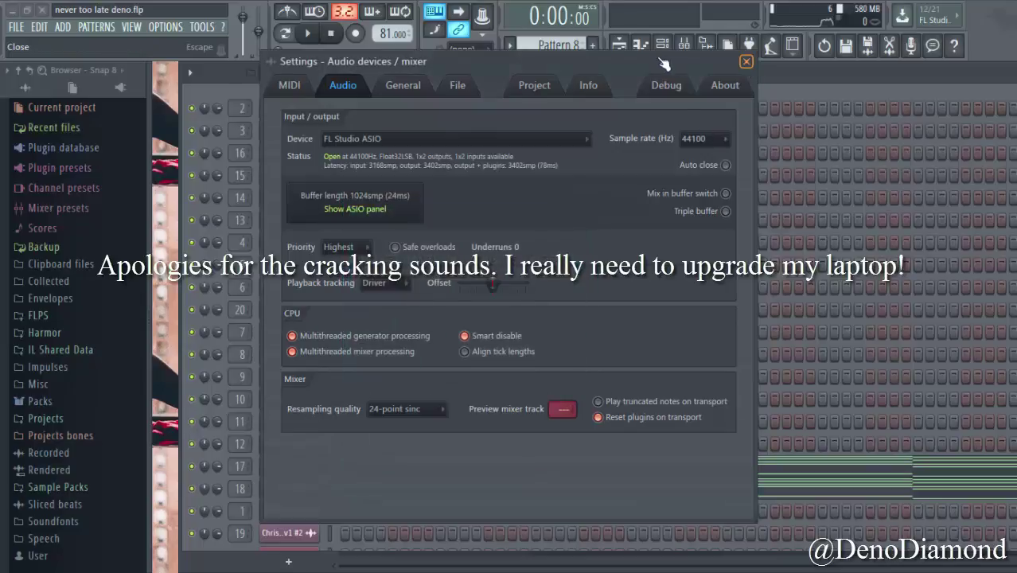
- Play the song from the start while checking the playlist arrangement with the channel rack closed, and save the project
key("space")
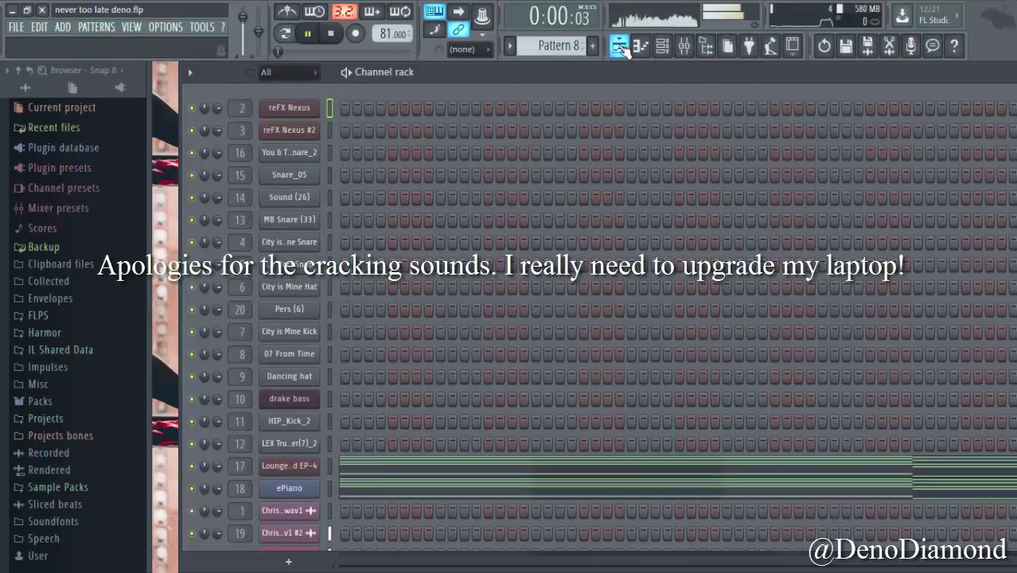
left_click(672, 47)
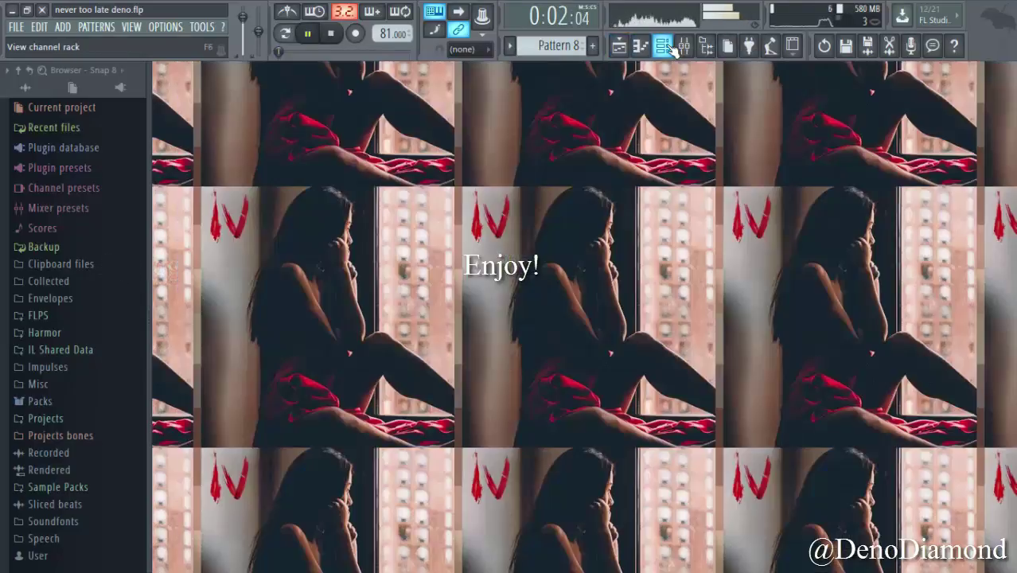
left_click(619, 47)
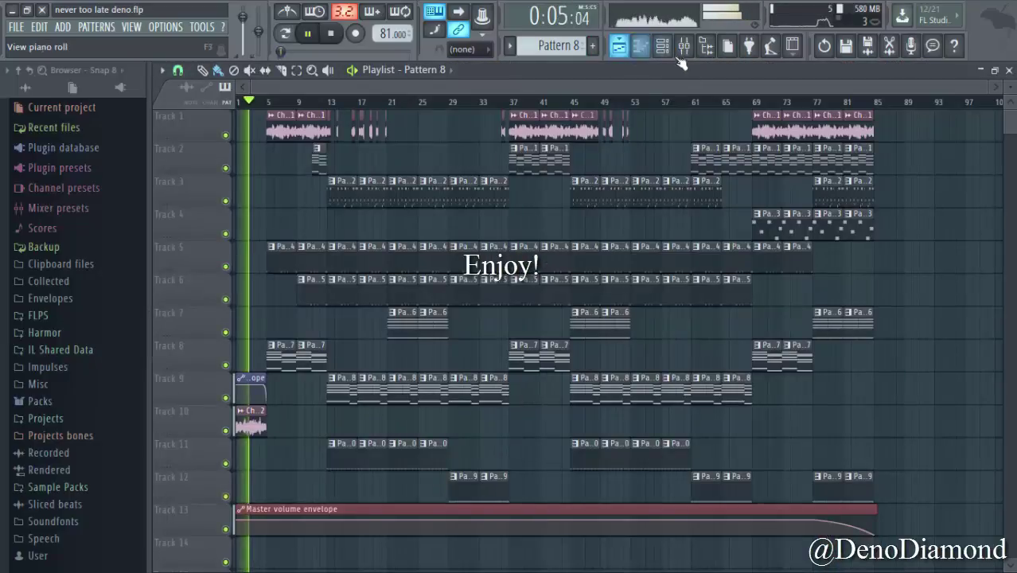
left_click(620, 48)
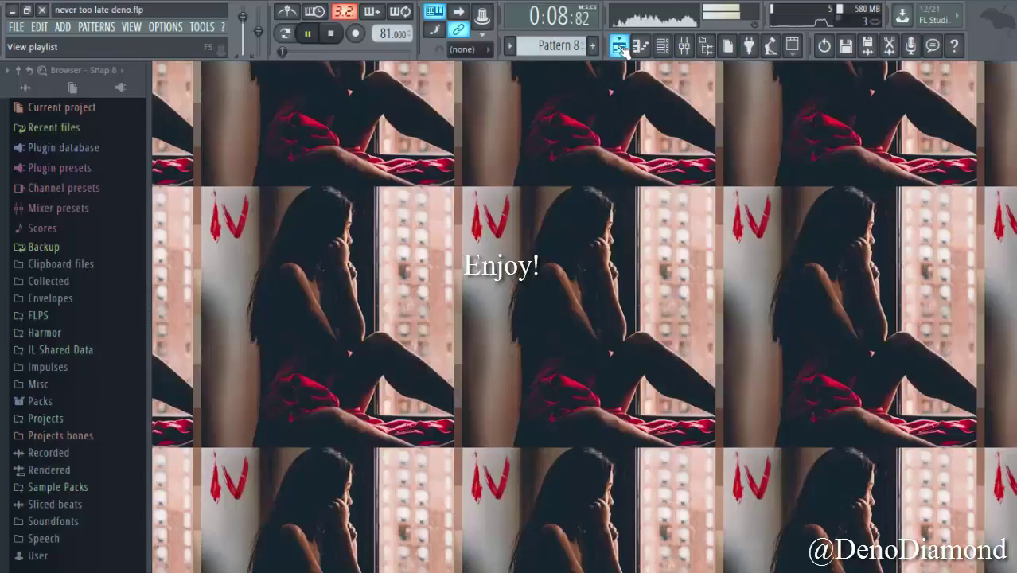
key("ctrl+s")
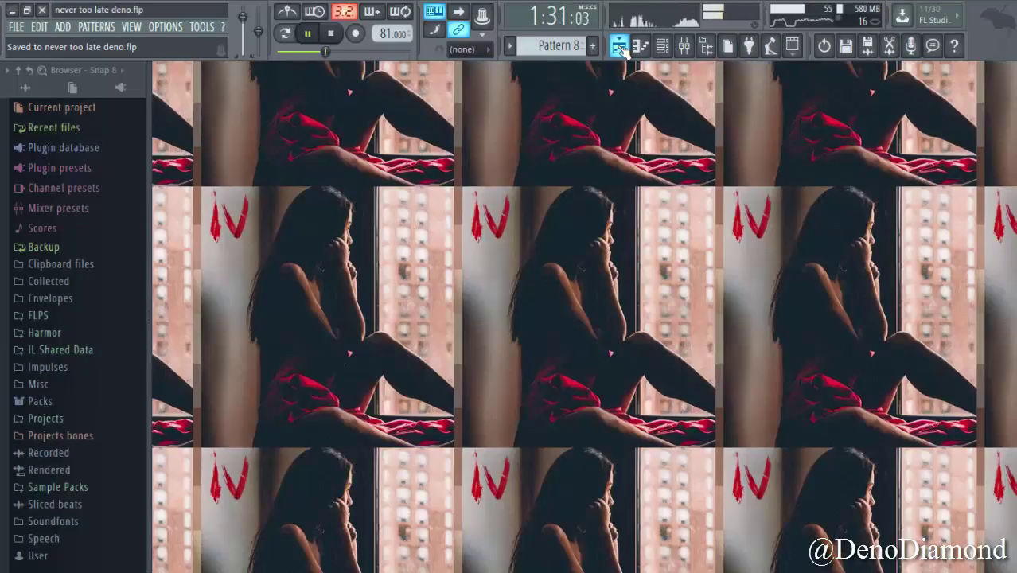
- Shorten the Pattern 9 clip that starts at bar 65 on Track 12 of the playlist to a length of 3:10:00
left_click(686, 48)
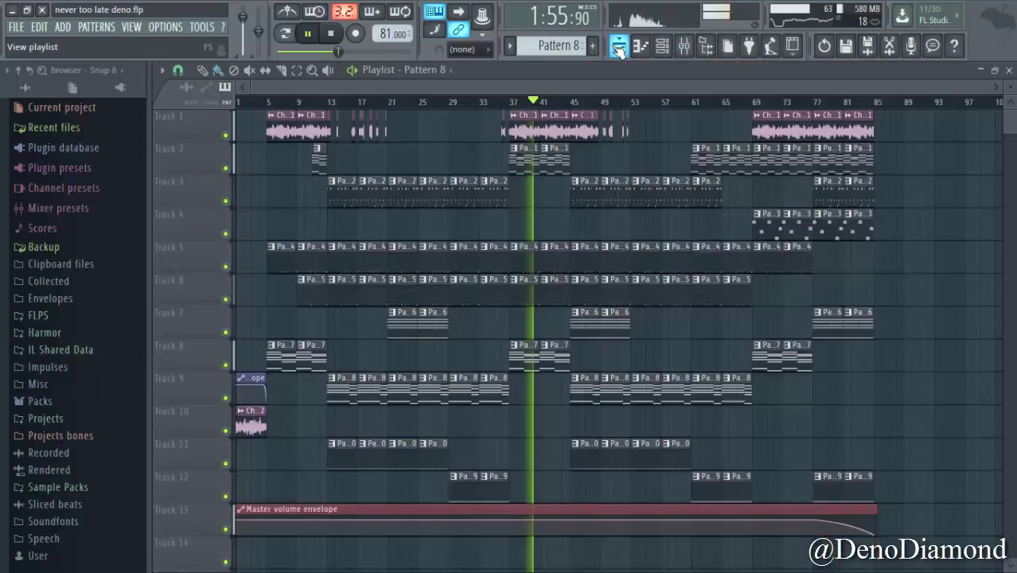
left_click(618, 47)
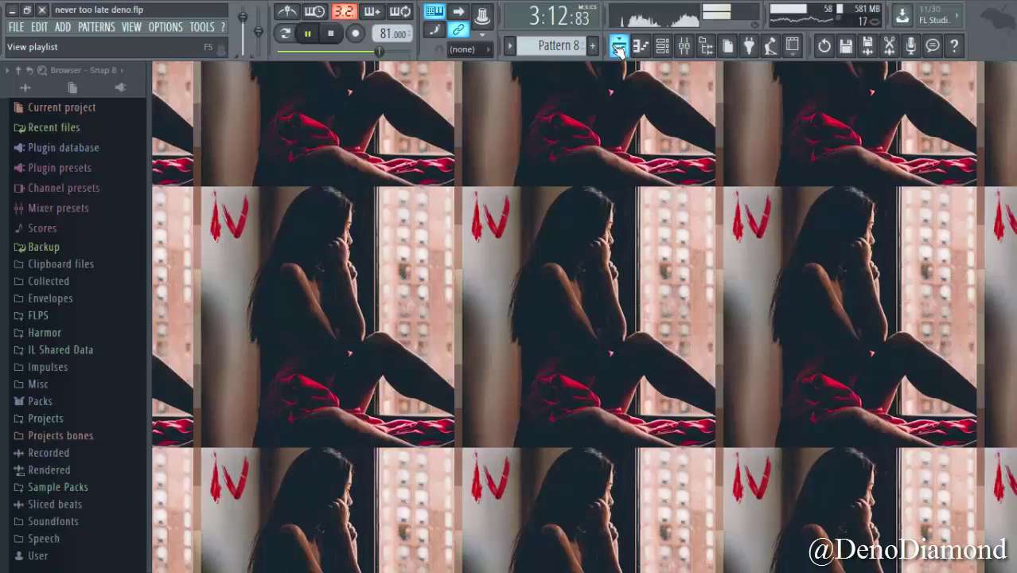
left_click(618, 48)
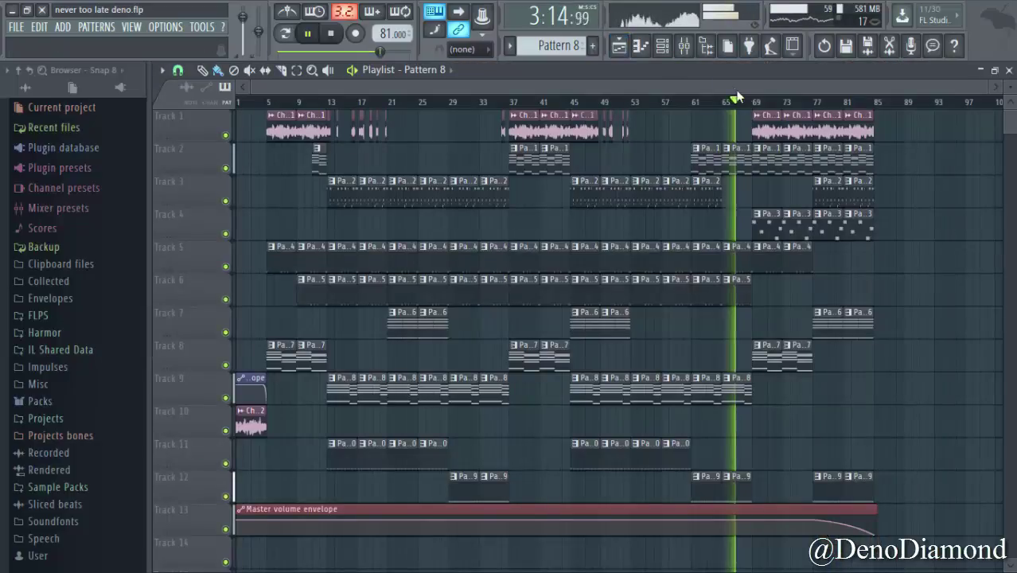
scroll(750, 112, "up", 5)
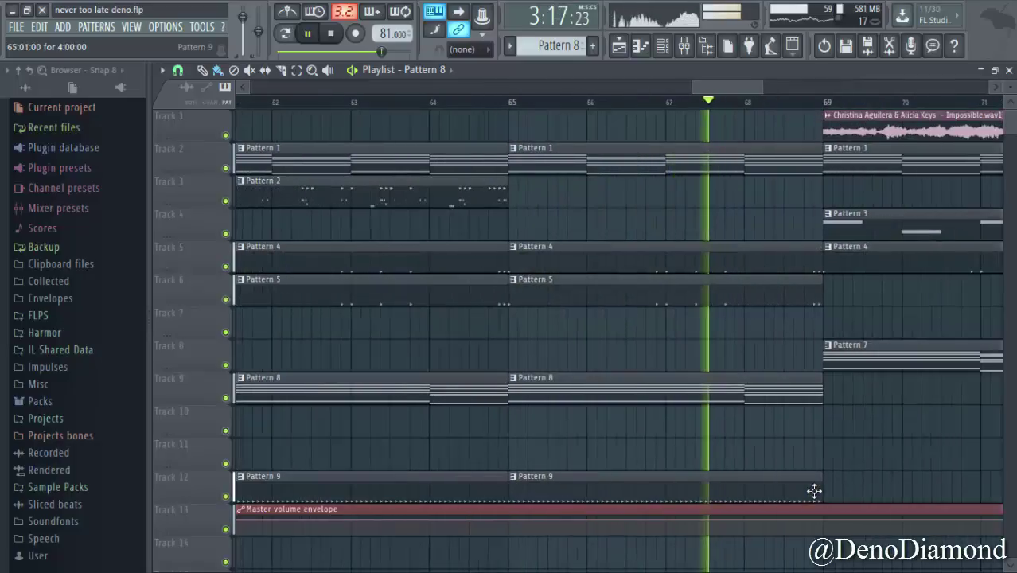
left_click_drag(790, 490, 789, 487)
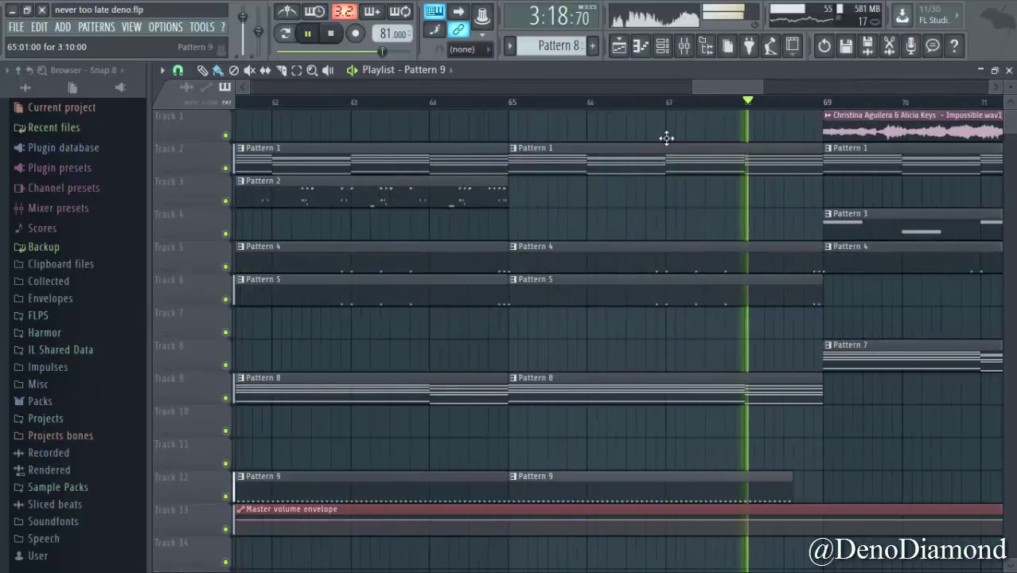
scroll(667, 112, "down", 5)
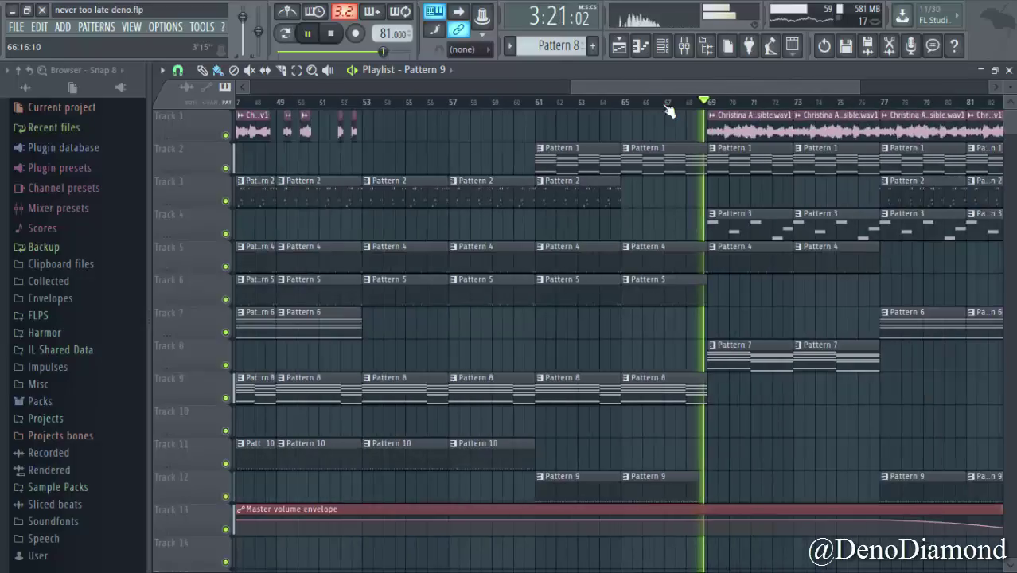
scroll(669, 111, "down", 2)
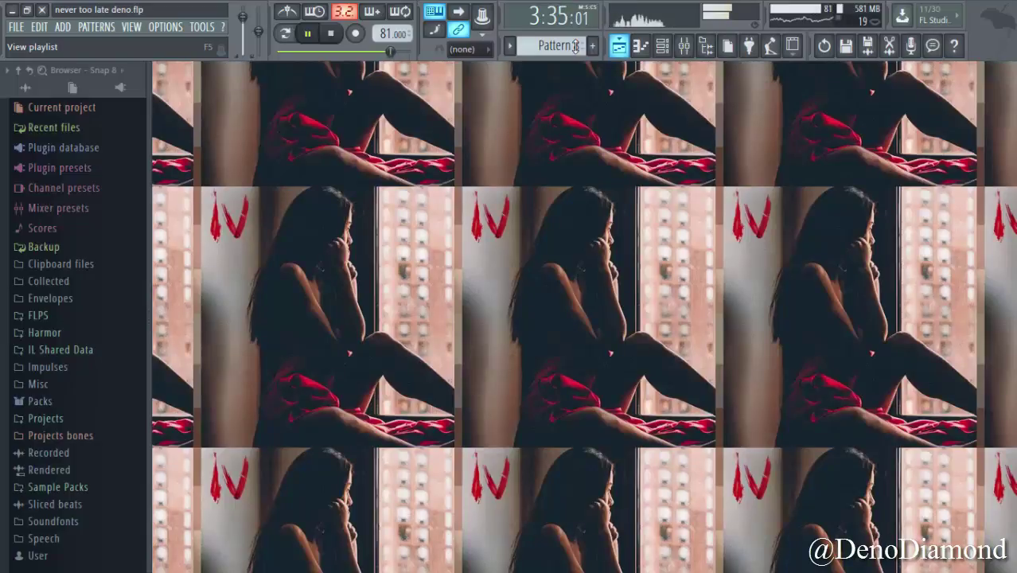
- Switch playback to pattern mode and play Pattern 1 with the channel rack open
key("F5")
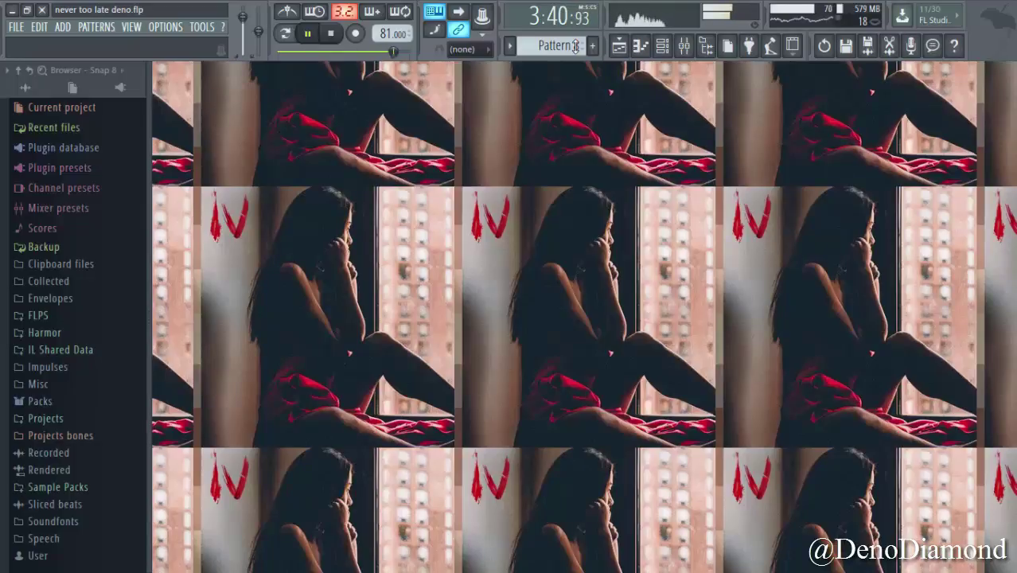
key("F5")
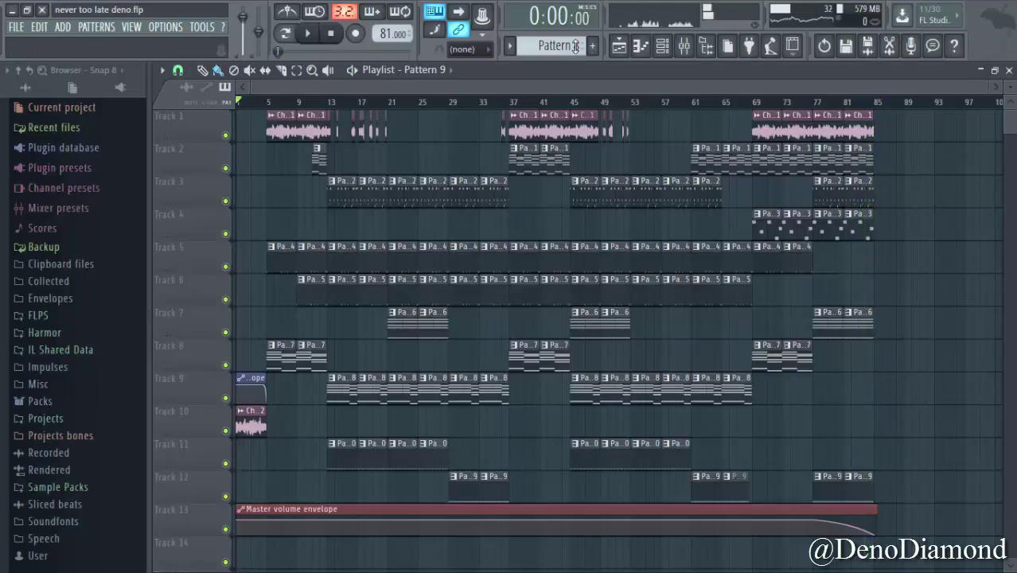
left_click(285, 33)
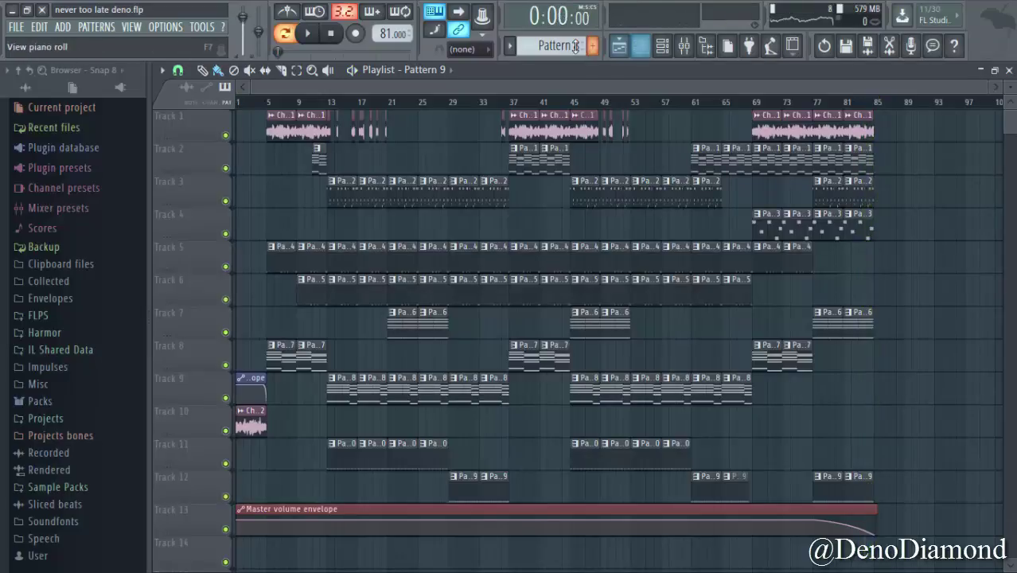
right_click(572, 47)
left_click(600, 53)
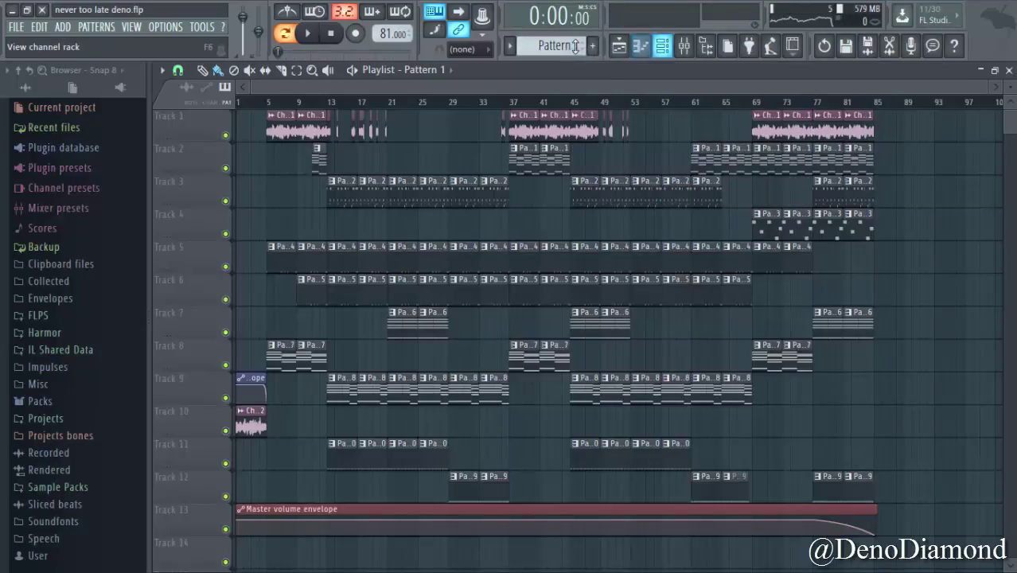
left_click(662, 46)
key("space")
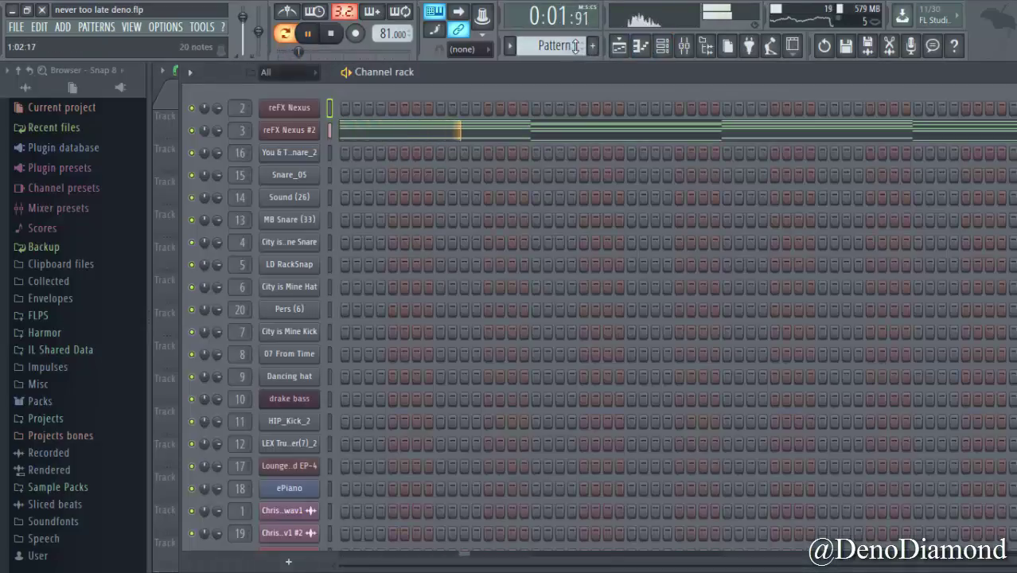
- Examine the reFX Nexus #2 chord notes in the piano roll while Pattern 1 plays, and stop playback
key("F7")
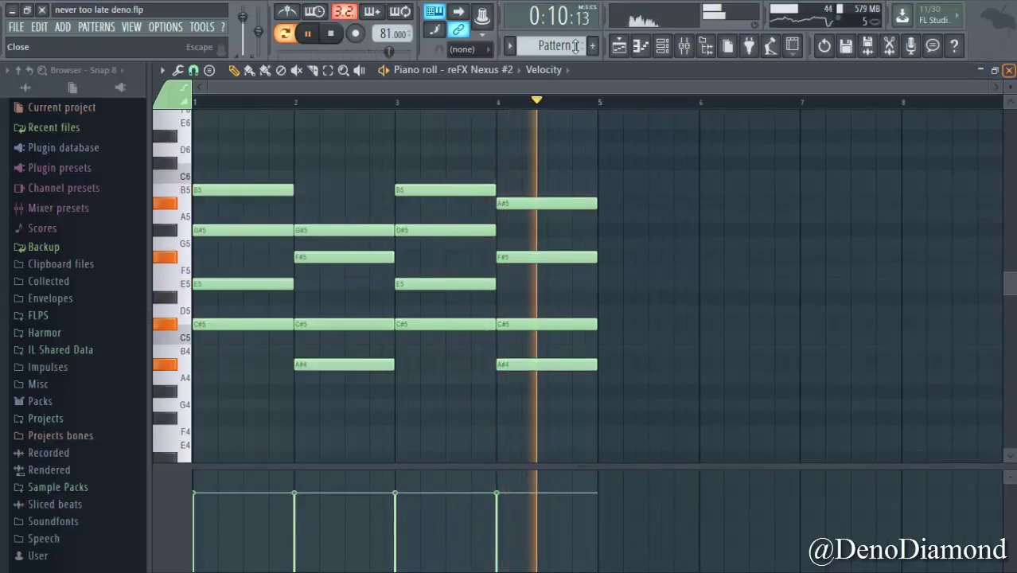
key("Escape")
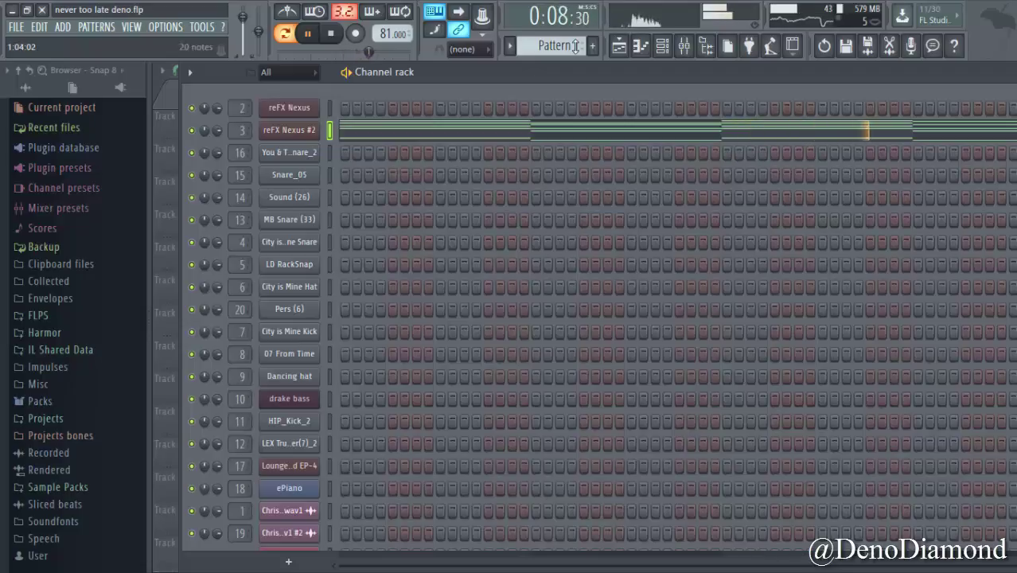
key("space")
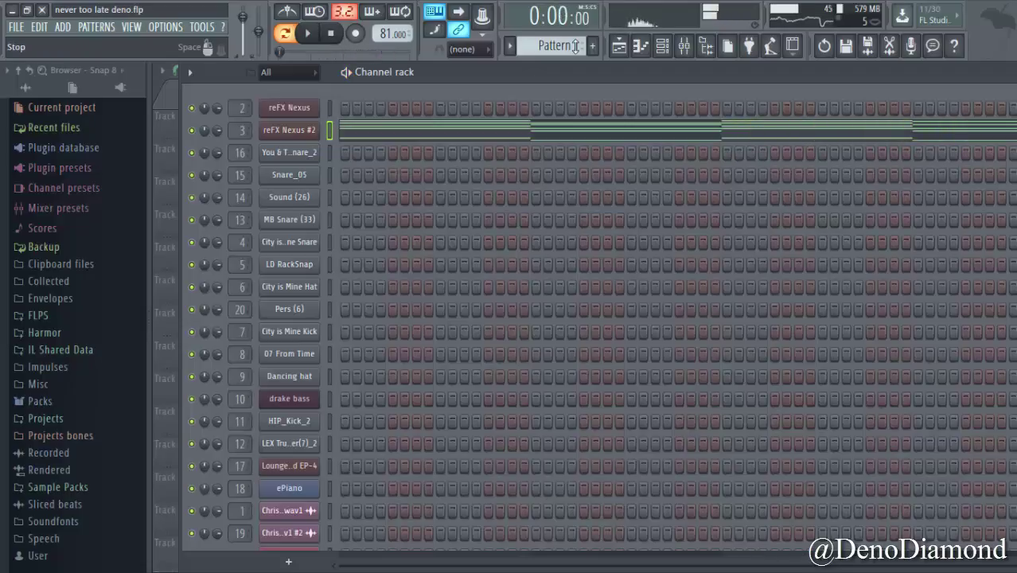
- Select Pattern 2 and play its drum sequence in the channel rack
left_click(576, 46)
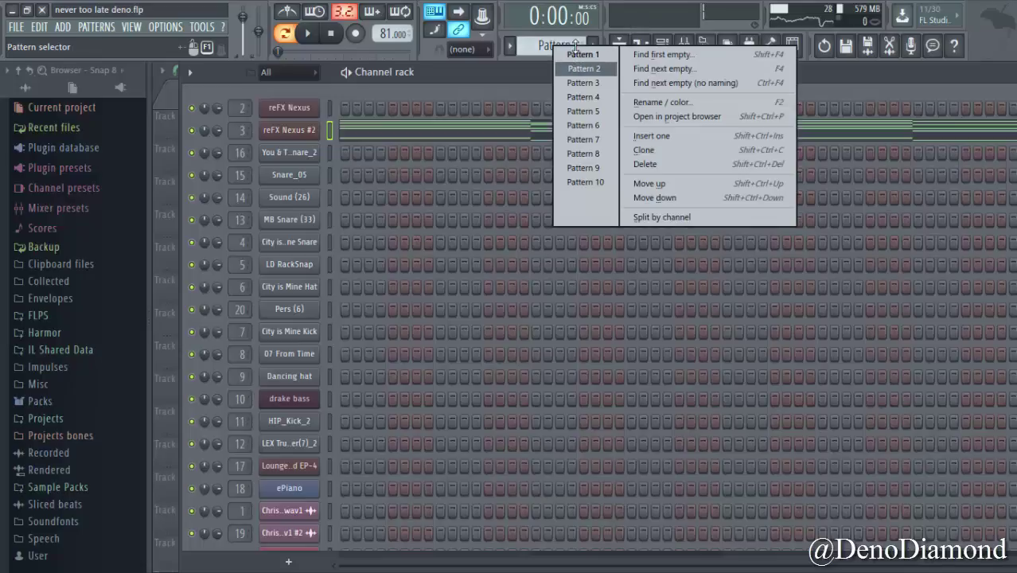
left_click(582, 69)
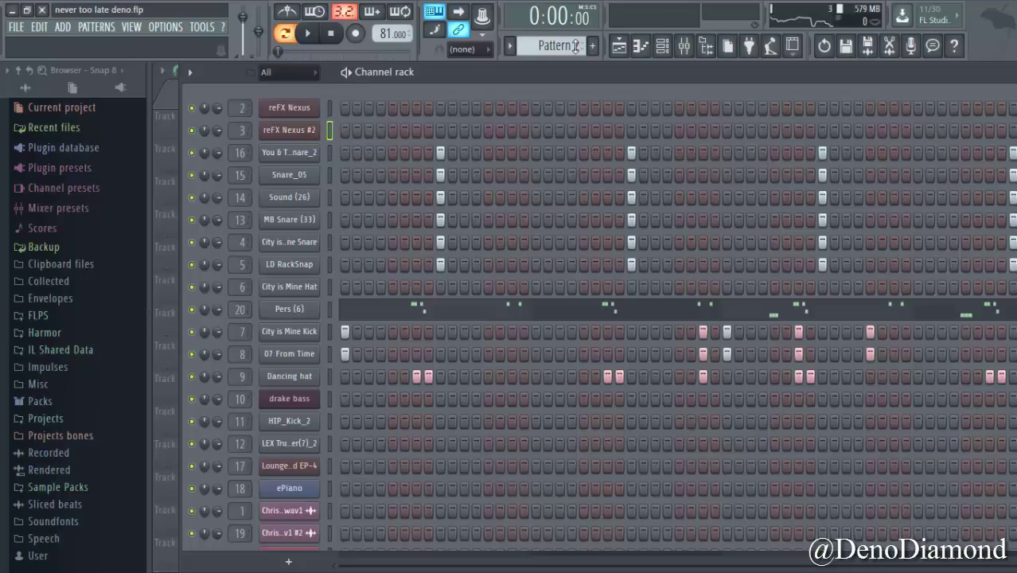
key("space")
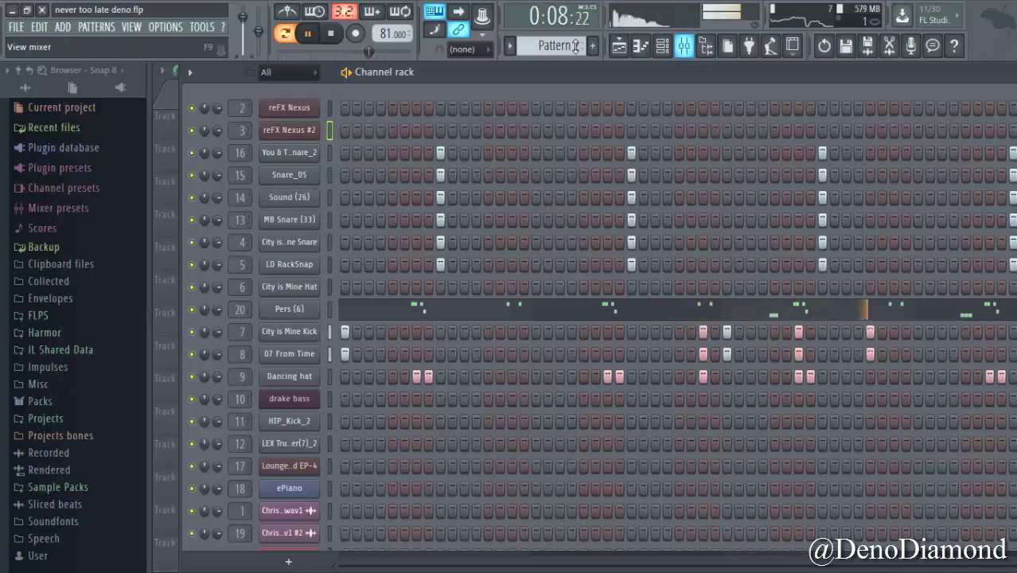
- Load Fruity Parametric EQ 2 on the Dancing hat mixer track and cut its lows and mids with a Steep 8 high-pass on band 1
left_click(684, 45)
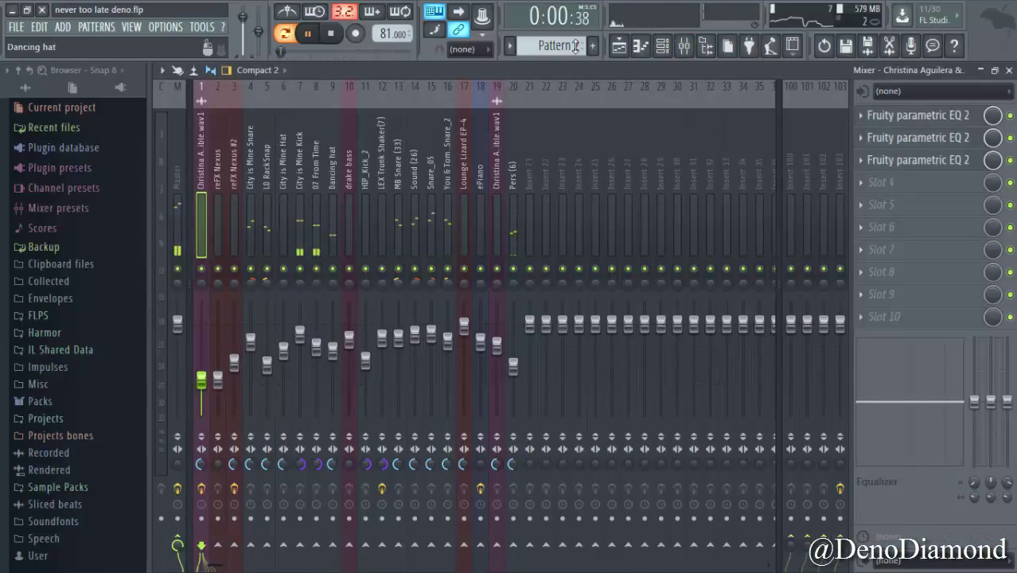
left_click(332, 215)
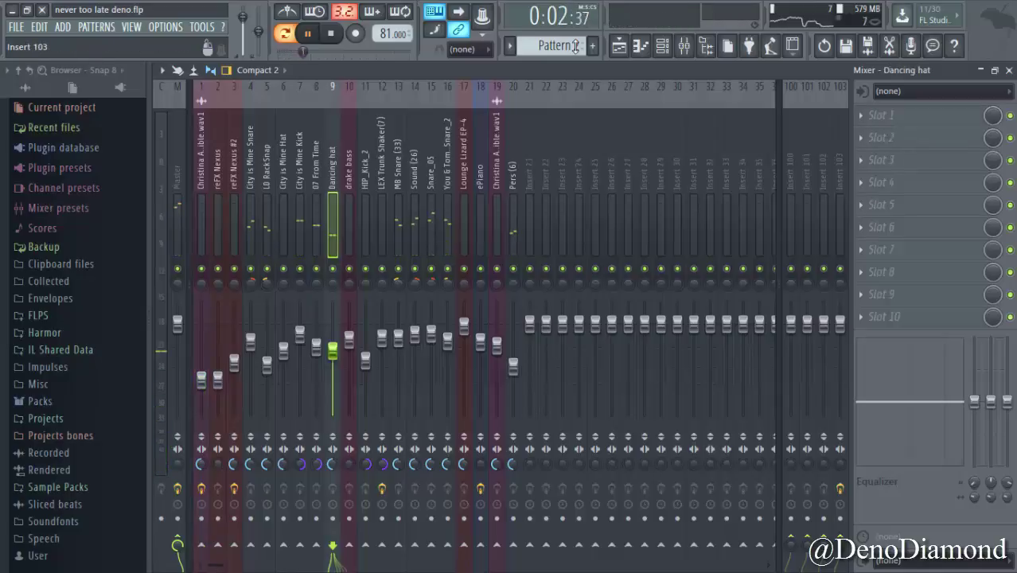
left_click(860, 116)
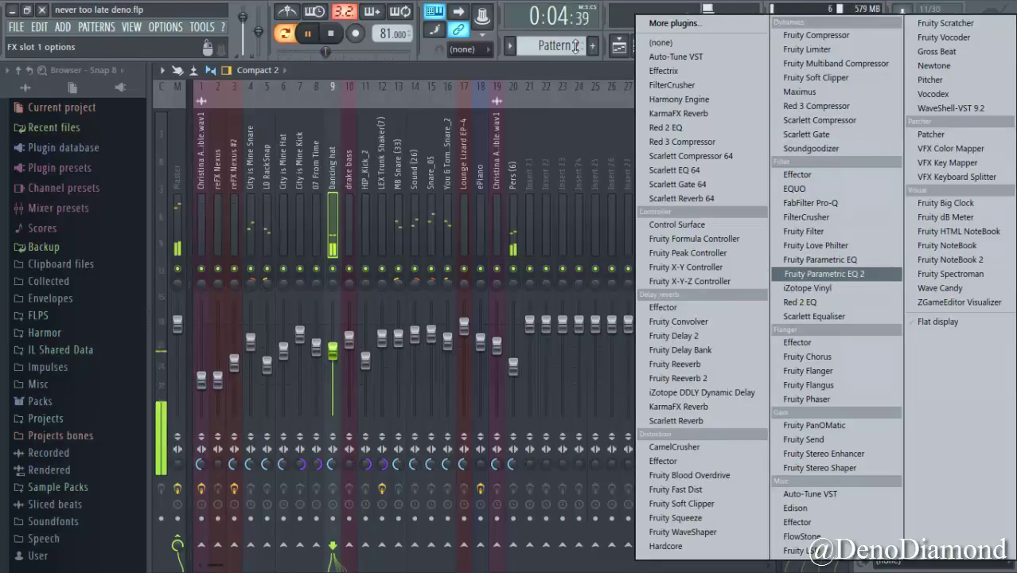
left_click(825, 274)
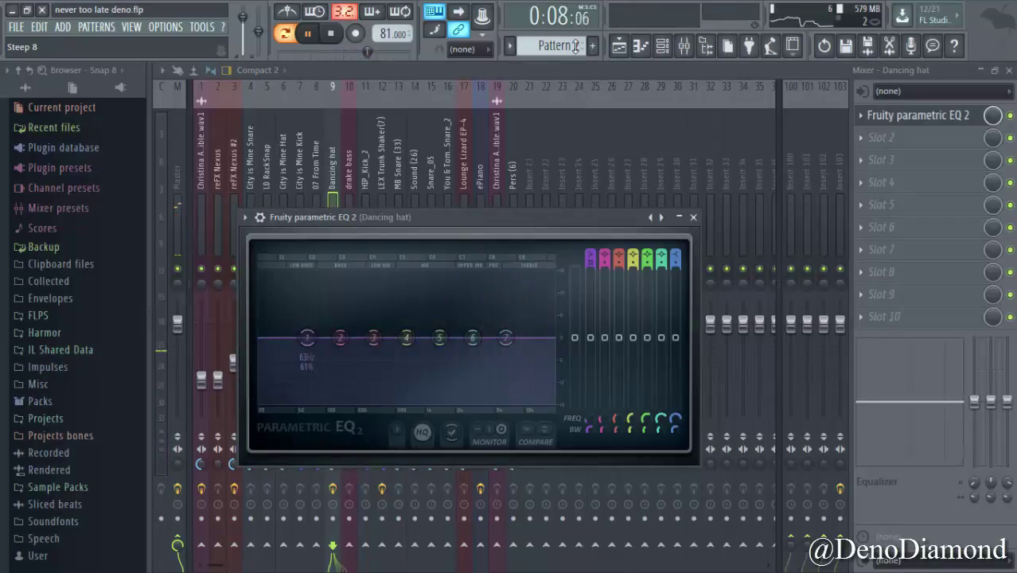
left_click_drag(590, 338, 590, 373)
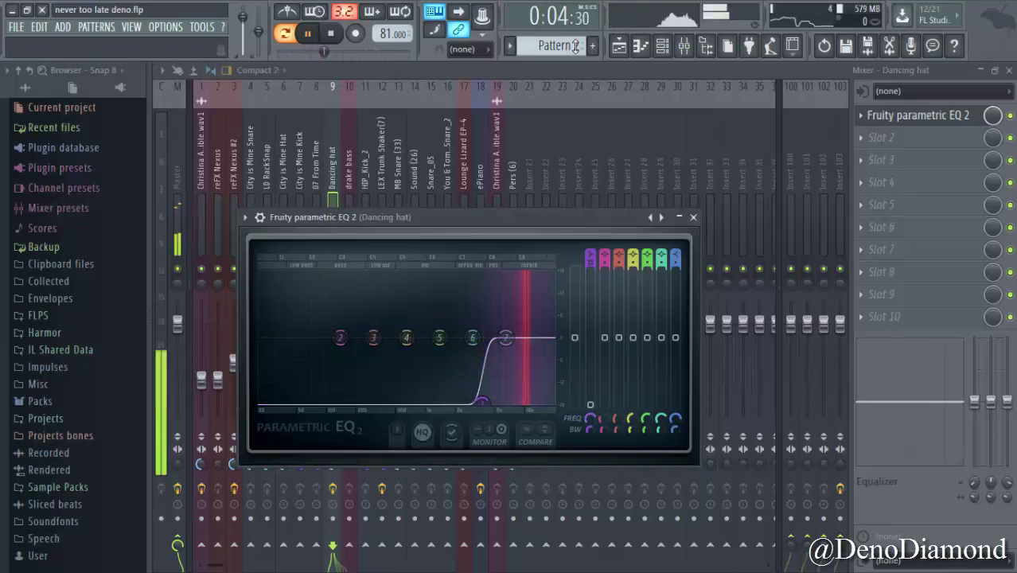
left_click(694, 216)
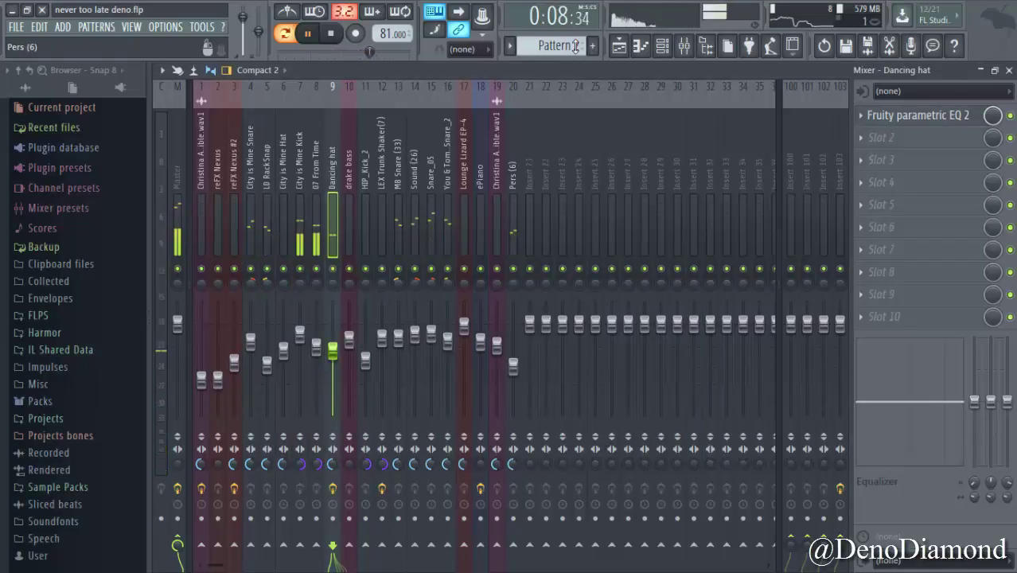
- Load Fruity Parametric EQ 2 on the Pers (6) mixer track and roll off its low frequencies with a high-pass on band 1
left_click(513, 175)
left_click(861, 116)
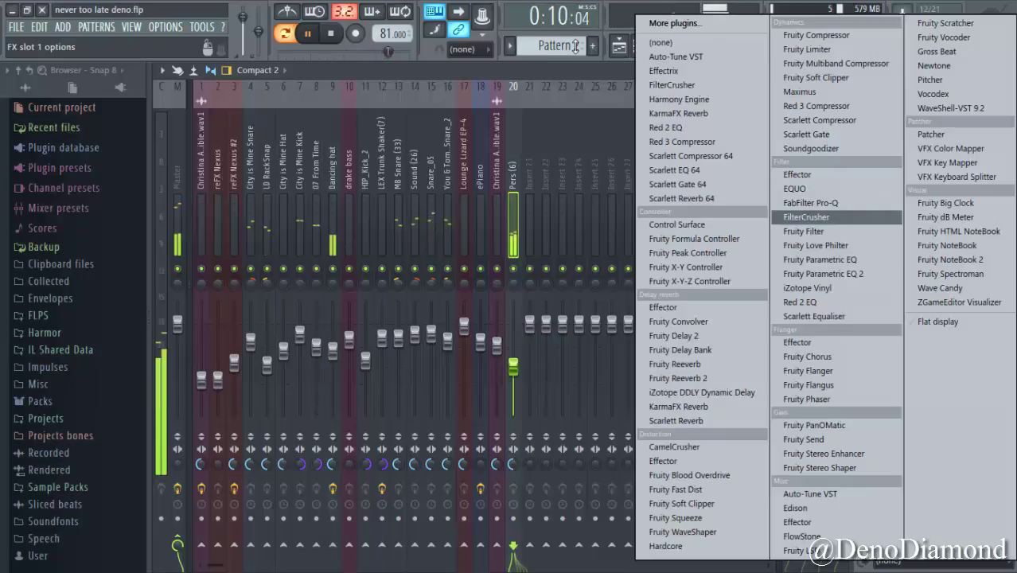
left_click(820, 274)
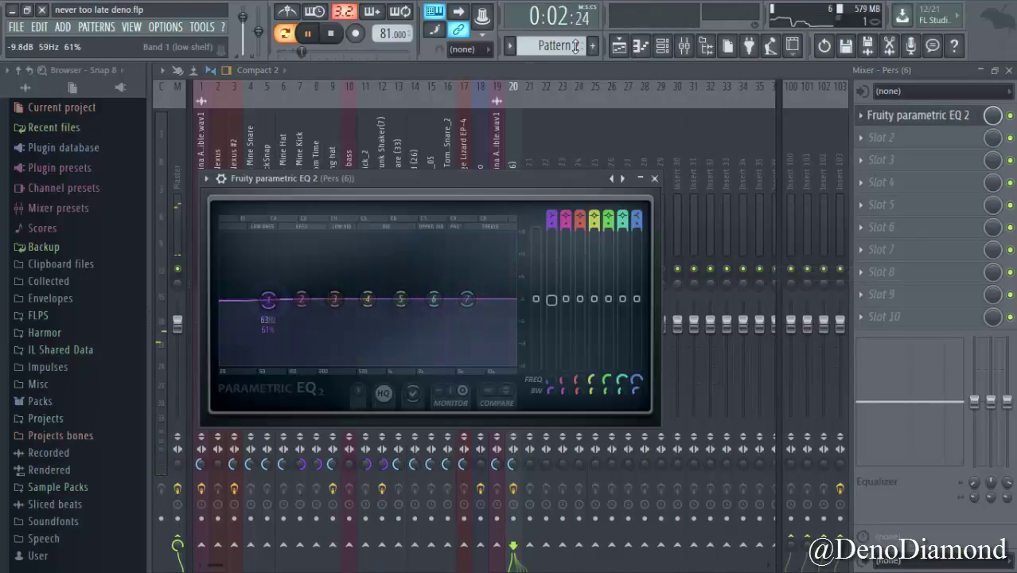
left_click_drag(268, 298, 398, 362)
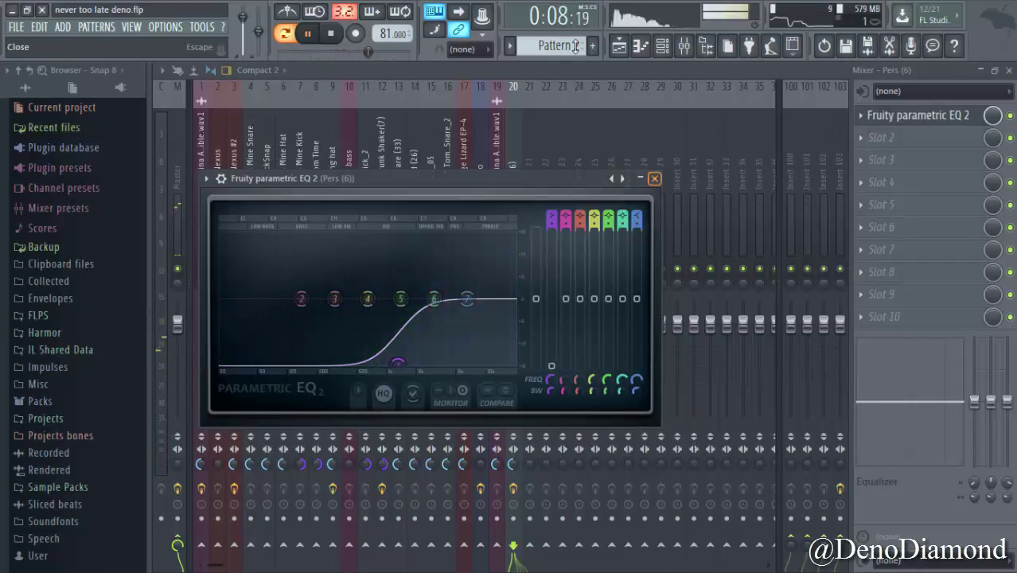
left_click(655, 179)
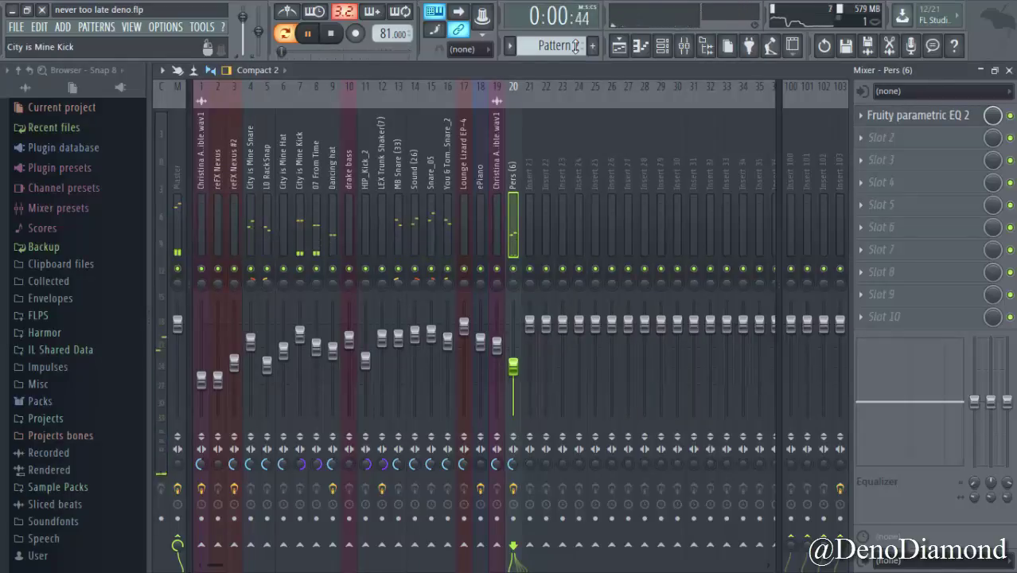
- Check the City is Mine Kick mixer track and the channel rack while Pattern 2 plays, and stop playback in the mixer
left_click(300, 191)
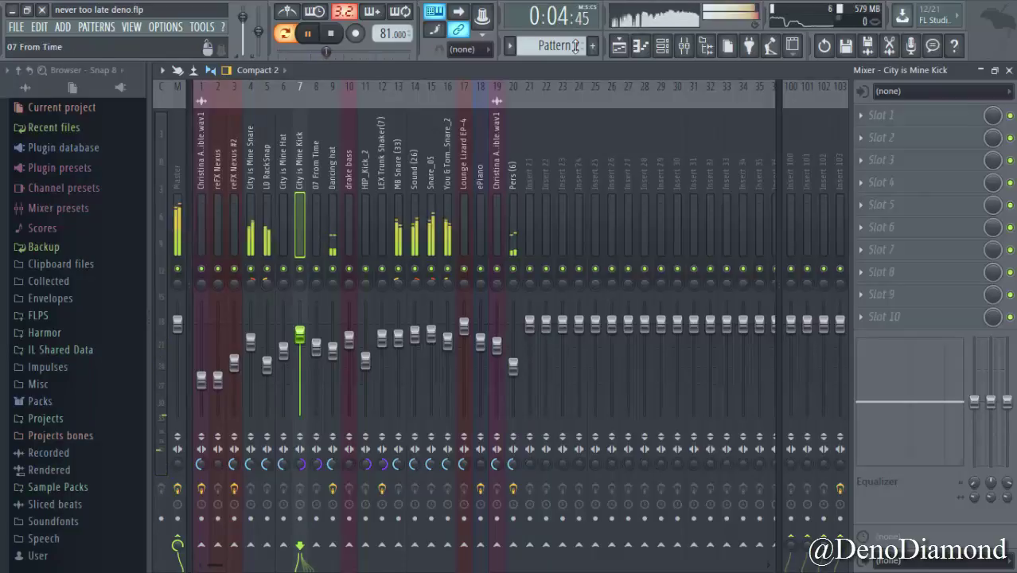
left_click(1009, 70)
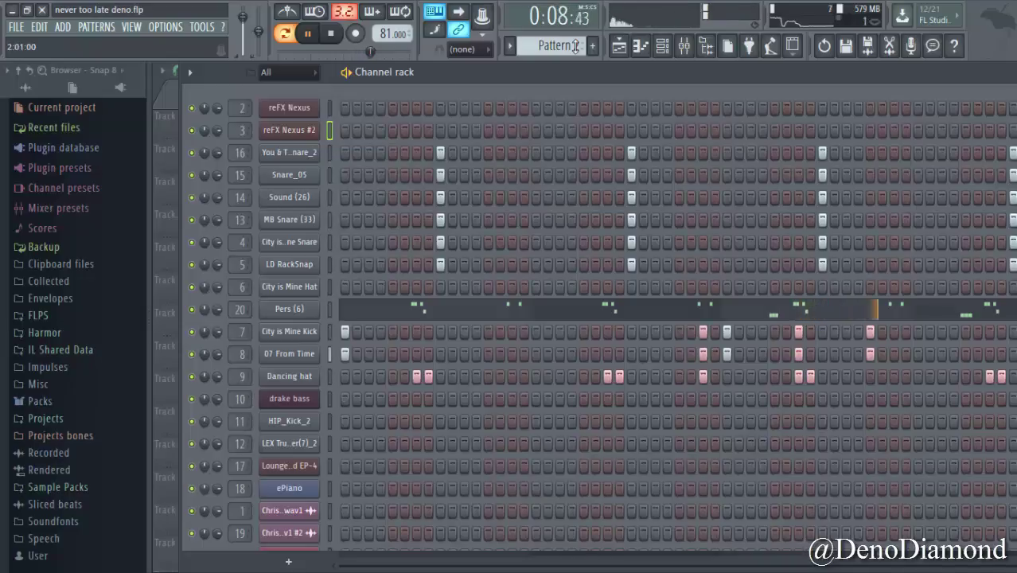
key("F9")
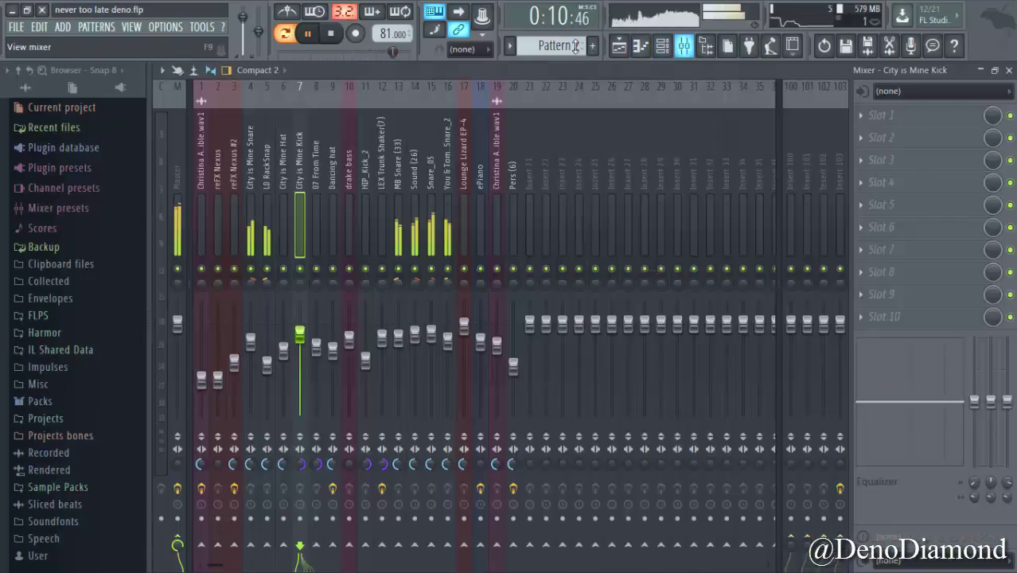
key("space")
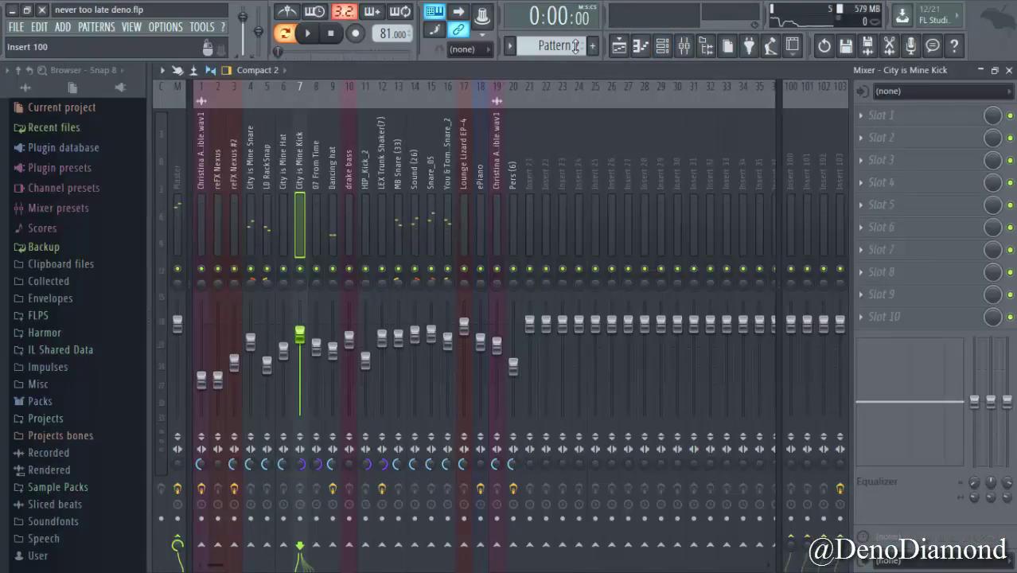
- Load the Effector plugin in the first effect slot of mixer track Insert 100
left_click(790, 214)
left_click(882, 115)
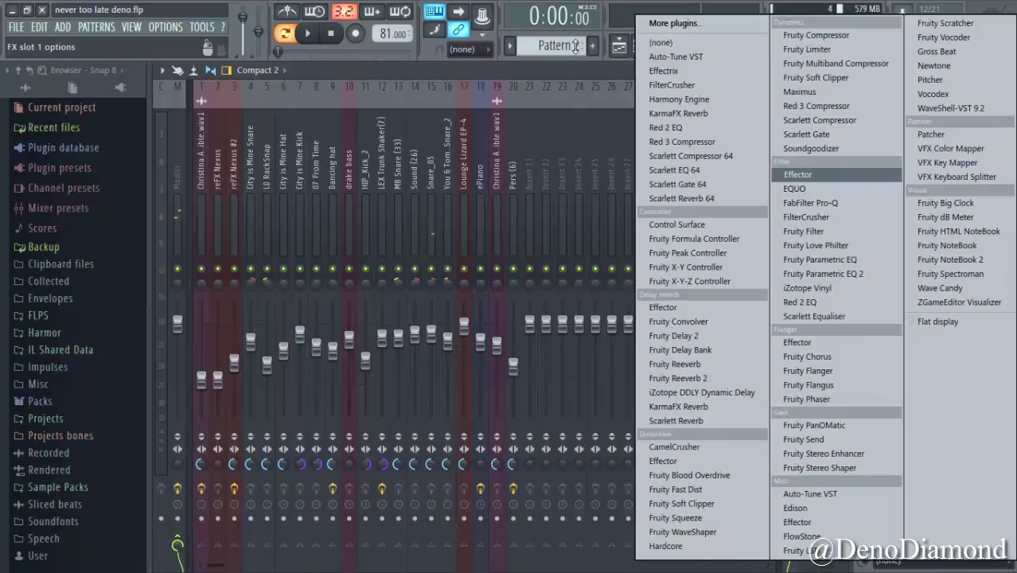
left_click(798, 174)
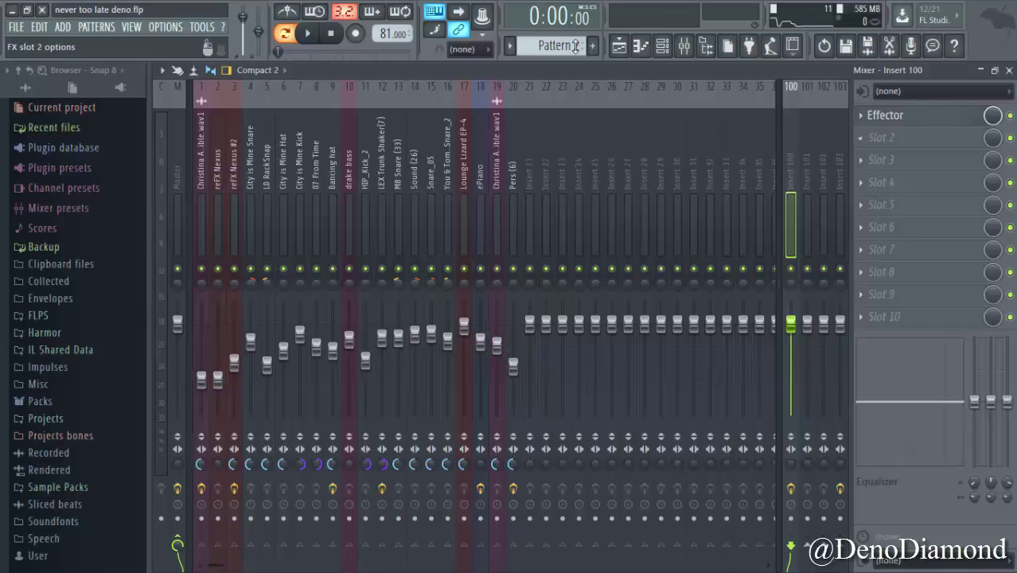
- Add Fruity Parametric EQ 2 in the second slot of Insert 100 and apply its Deno Bell Eq preset
left_click(861, 137)
left_click(825, 274)
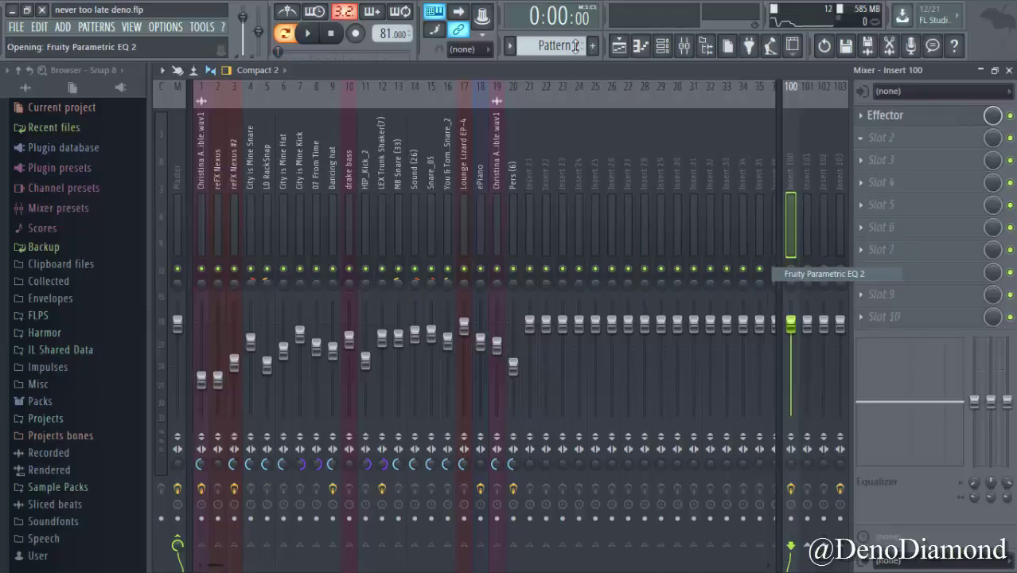
left_click(634, 198)
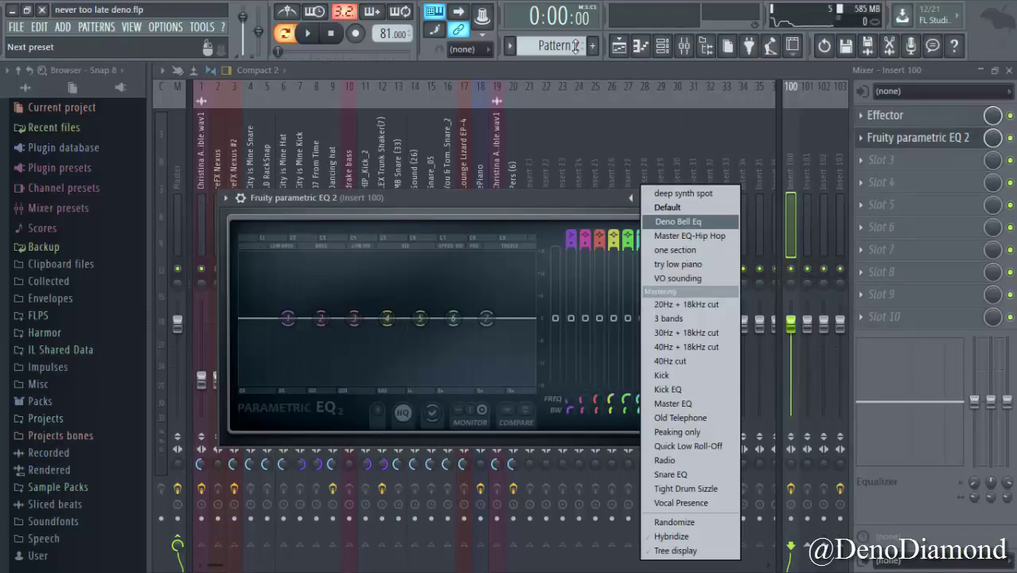
left_click(678, 222)
left_click(674, 197)
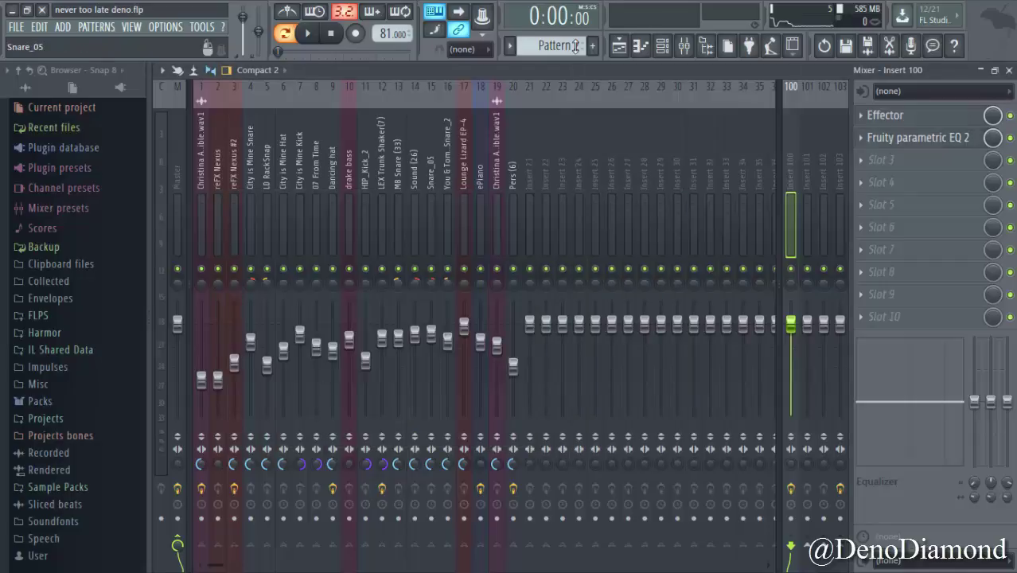
- Play the pattern with the You & Tomorrow Snare_2 mixer track soloed, and route it to Insert 100 with a reduced send level
key("space")
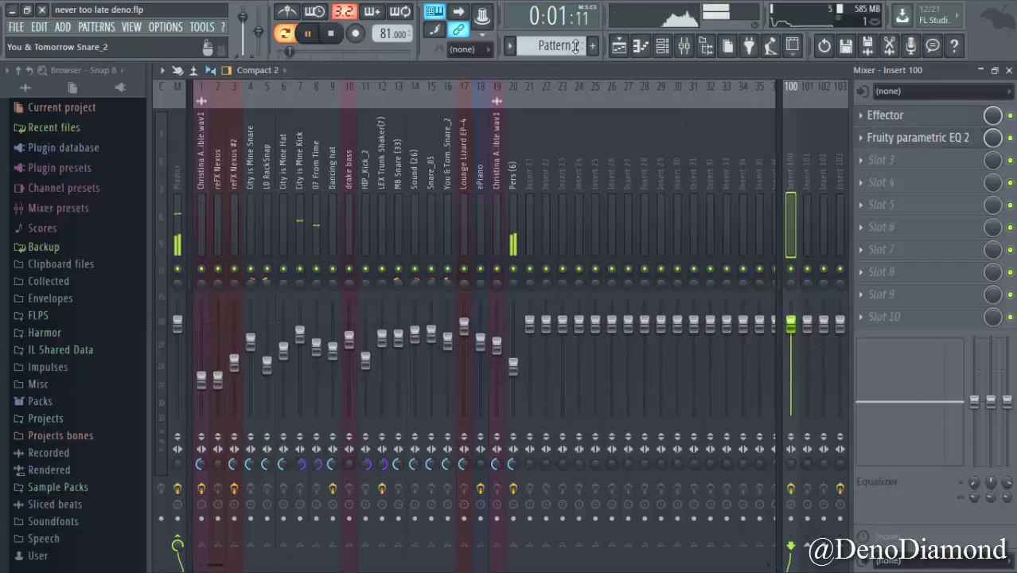
right_click(448, 269)
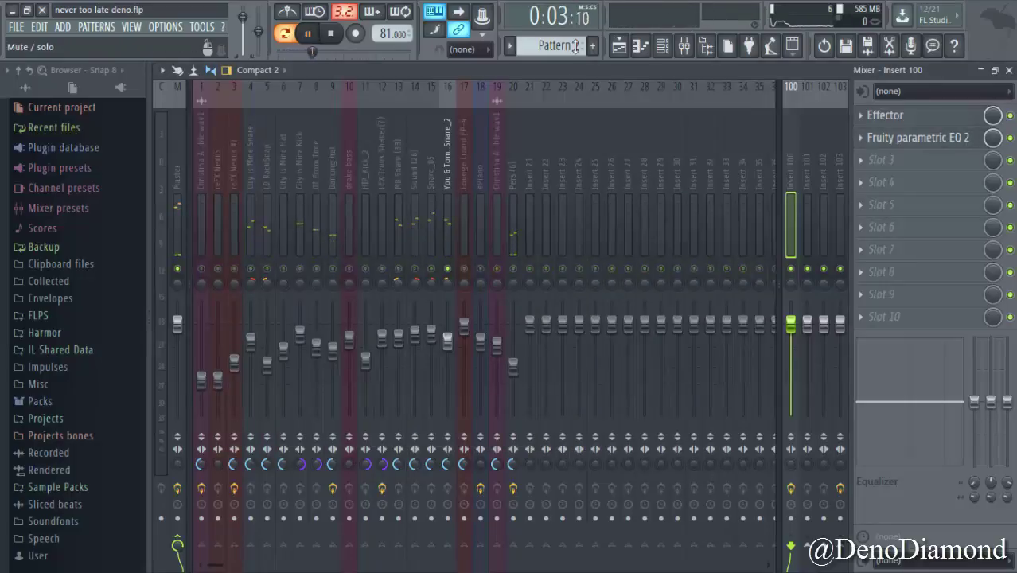
left_click(448, 227)
left_click(790, 545)
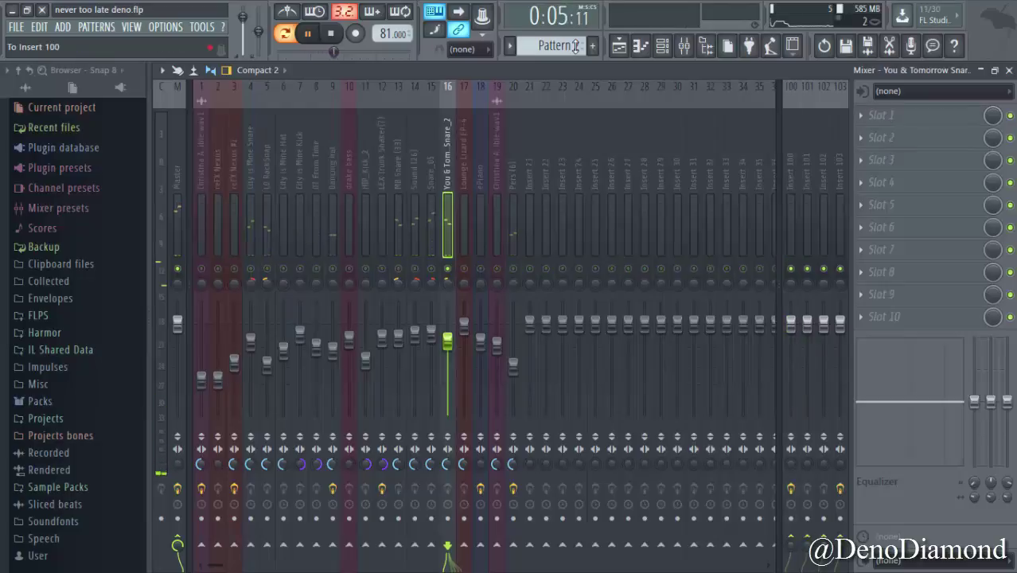
left_click_drag(790, 546, 791, 566)
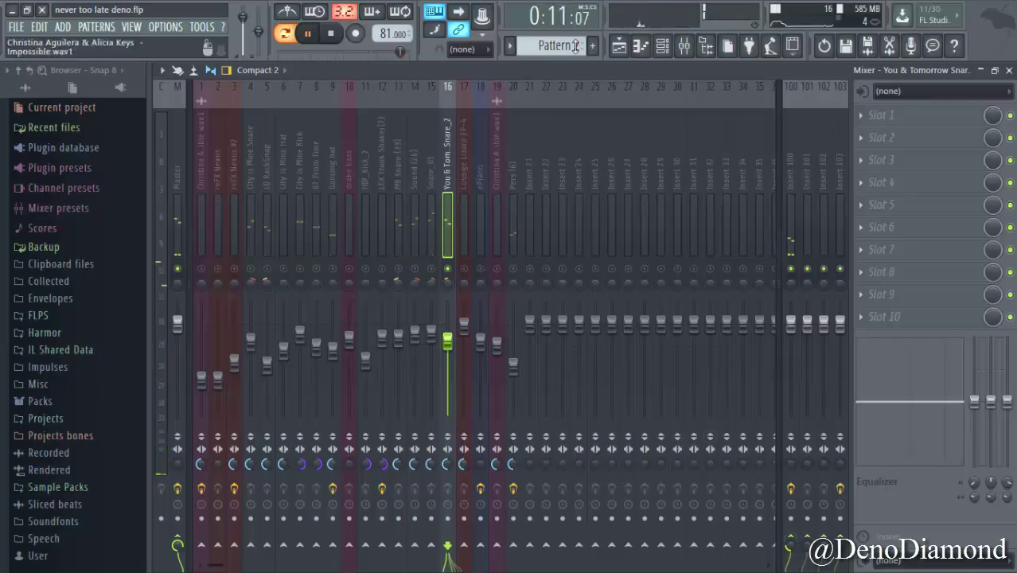
- Solo and select the Snare_05 mixer track to hear it on its own
right_click(432, 269)
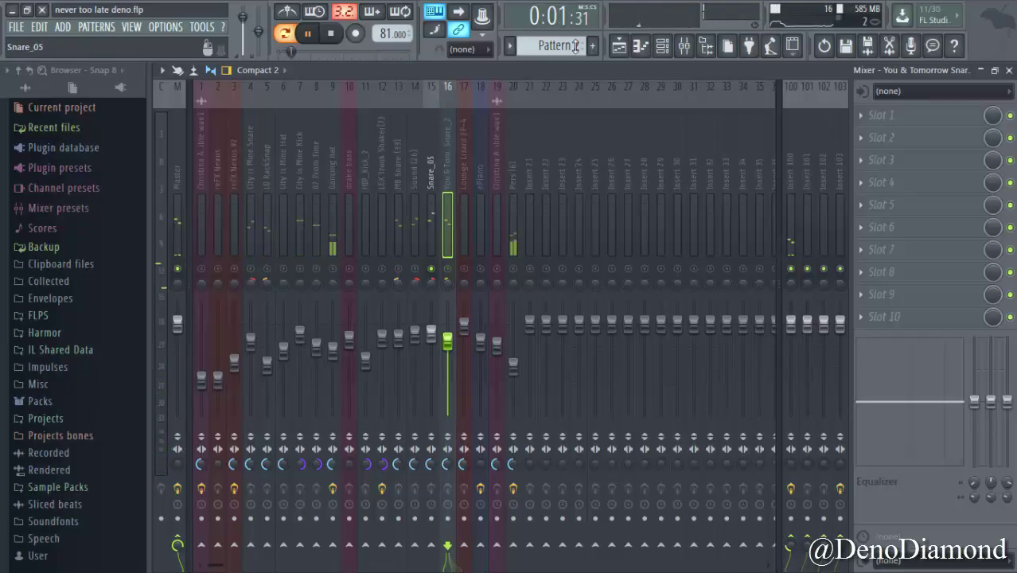
left_click(431, 224)
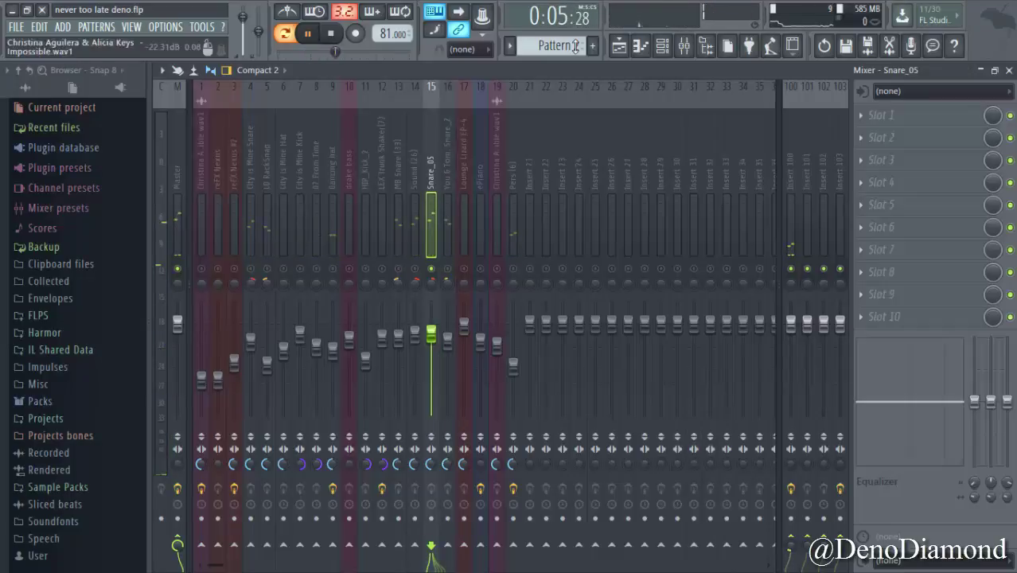
- Load Fruity Parametric EQ 2 on the Sound (26) mixer track and apply the Snare EQ preset
left_click(415, 225)
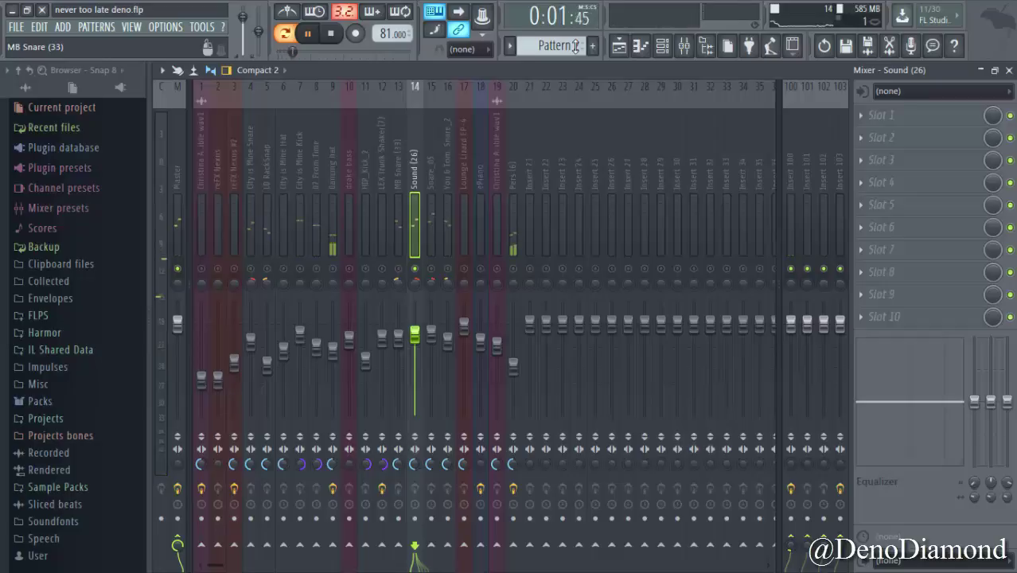
left_click(879, 116)
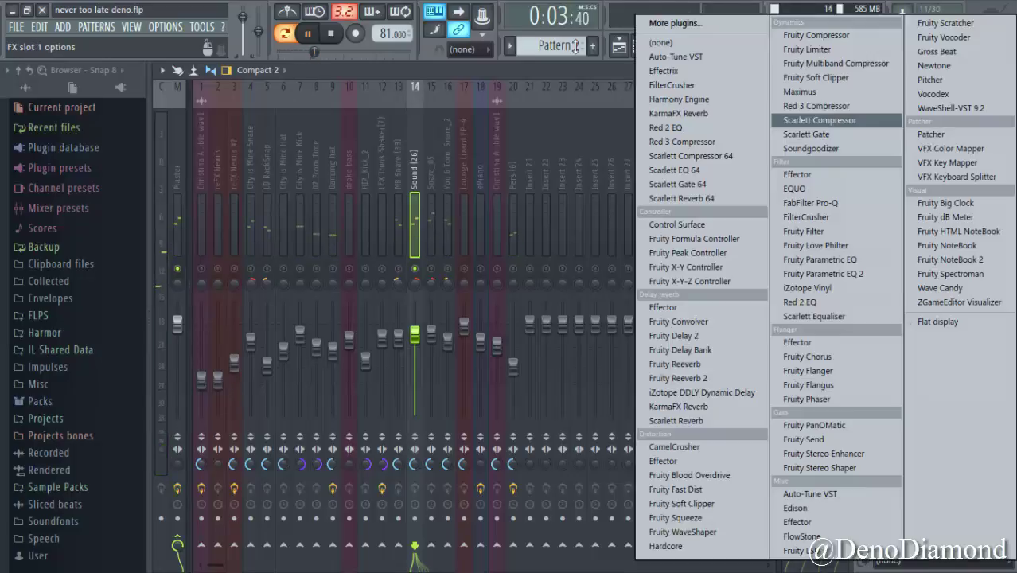
left_click(828, 274)
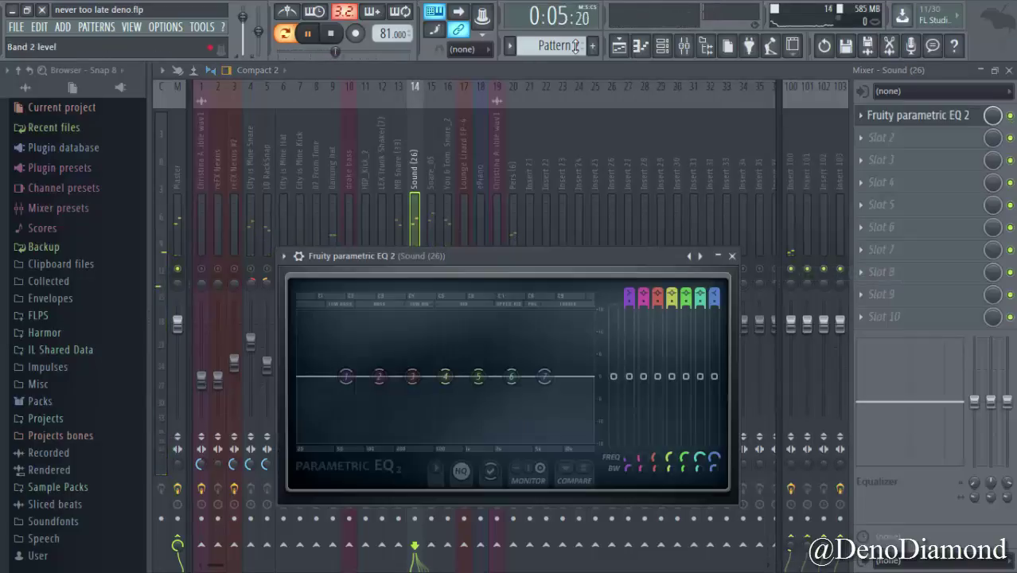
right_click(700, 256)
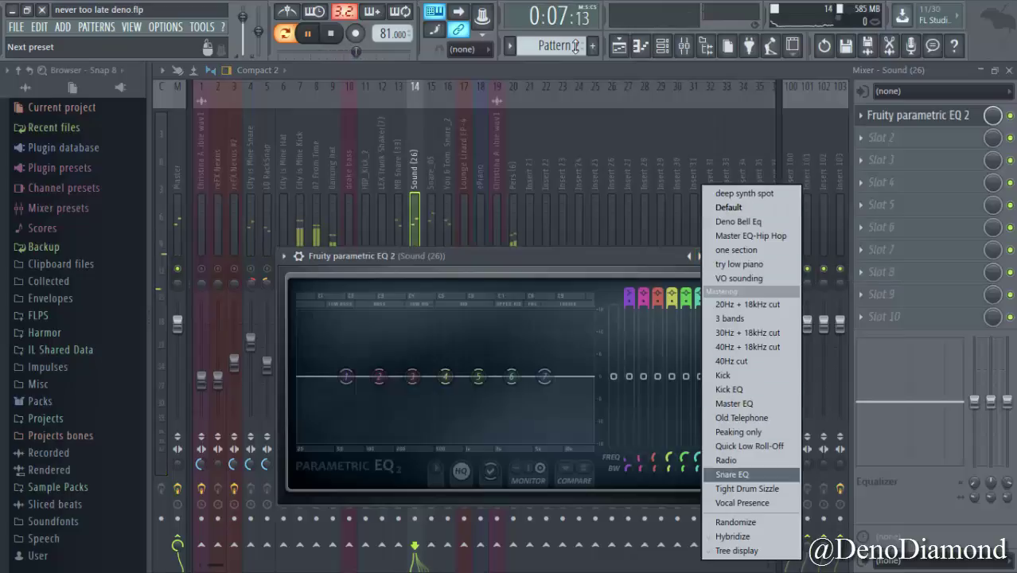
left_click(732, 475)
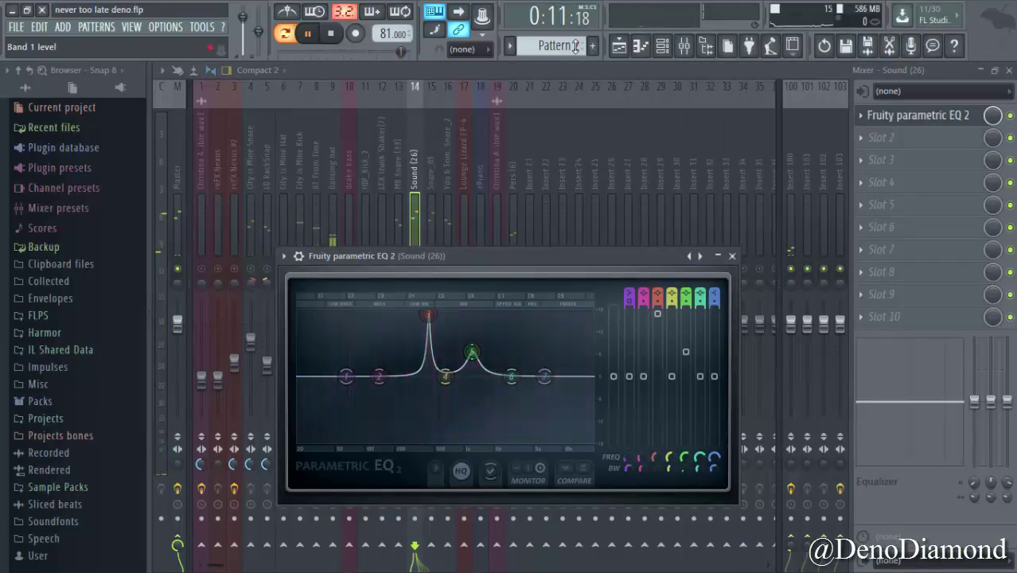
- Cut the lows of Sound (26) with a high-pass on EQ band 1, raise its cutoff frequency slightly, and close the equalizer
left_click_drag(629, 377, 629, 443)
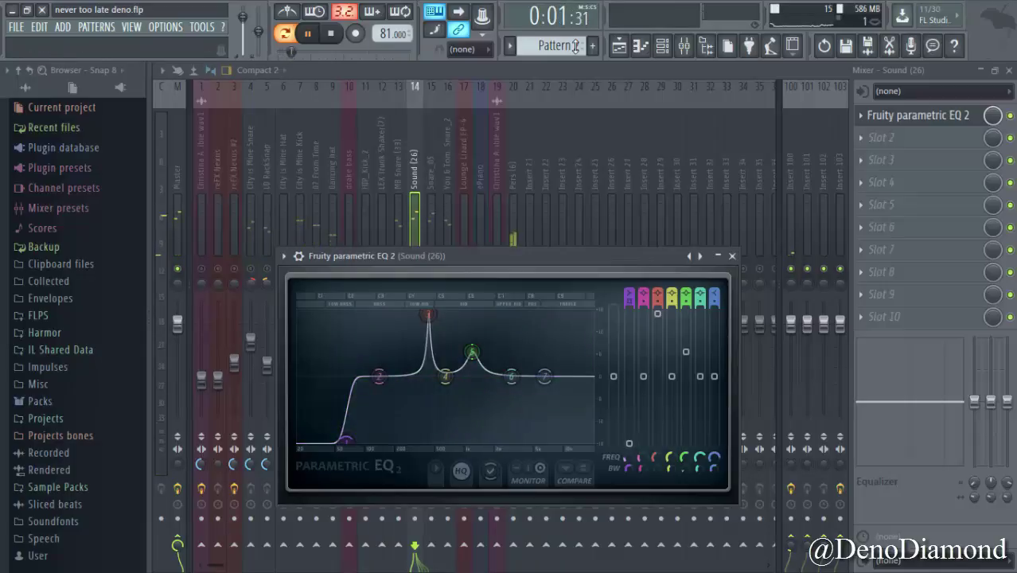
left_click_drag(348, 439, 367, 438)
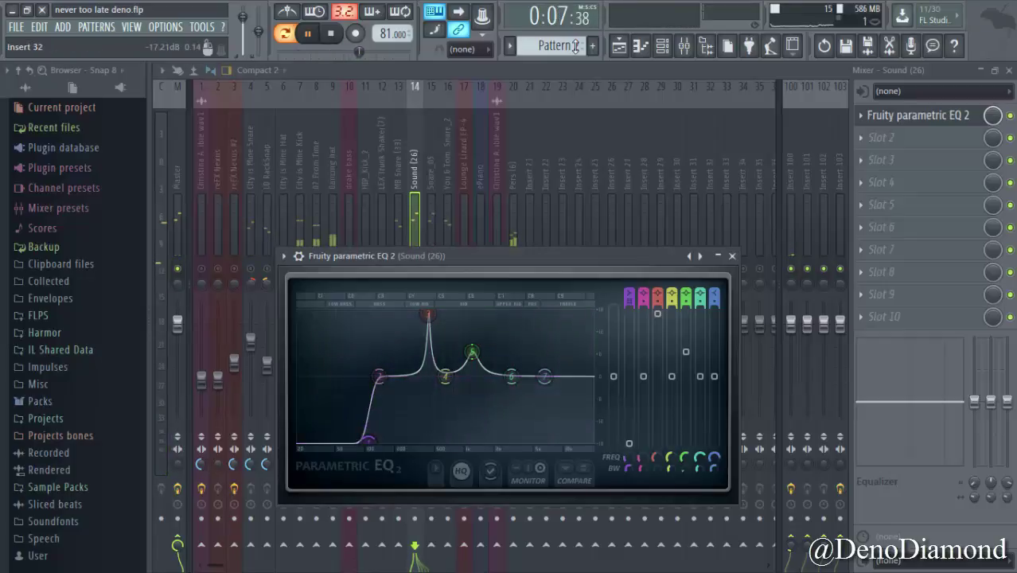
left_click(732, 257)
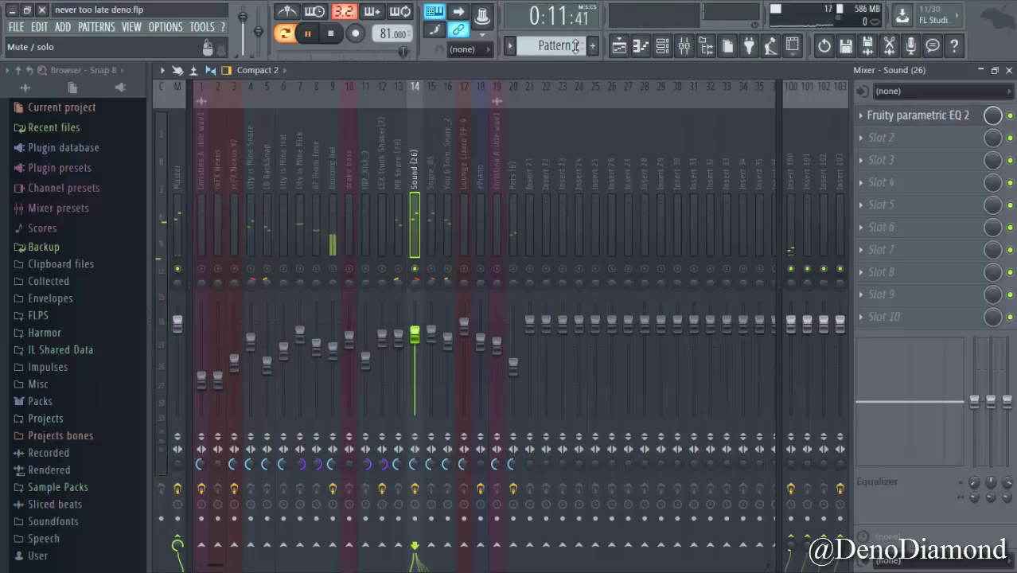
- Solo the MB Snare (33) and LEX Trunk Shaker(7) mixer tracks in turn to hear each alone
right_click(398, 269)
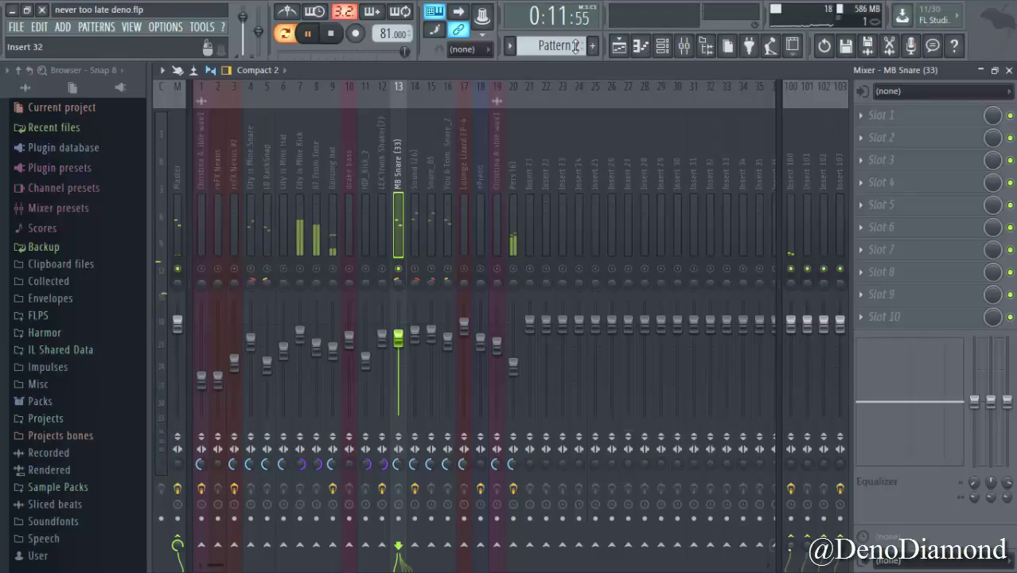
key("space")
key("space")
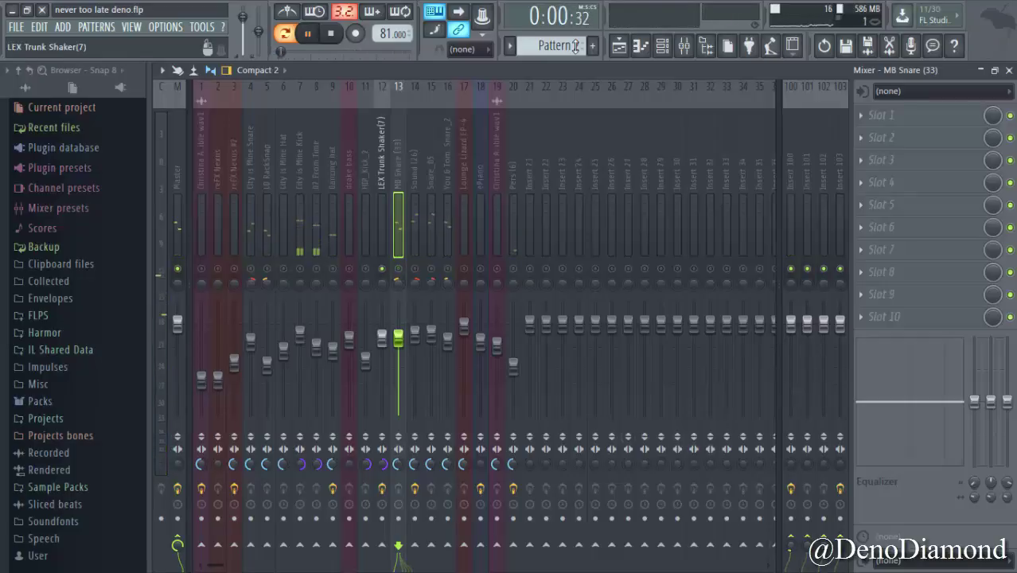
- Solo the Pers (6) mixer track in place of LEX Trunk Shaker(7) and play it on its own
key("Left")
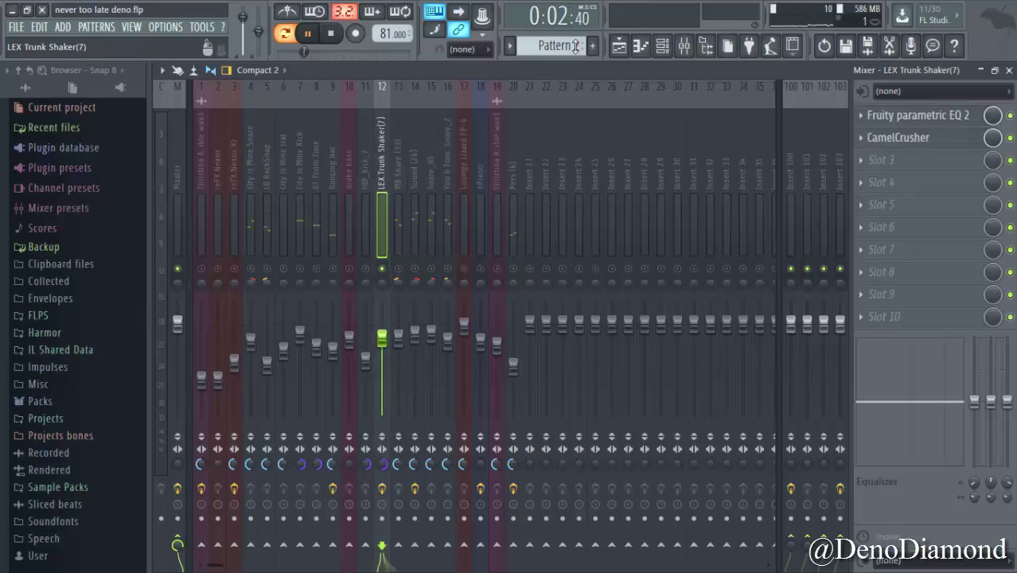
key("space")
key("Right")
key("Right")
key("Right")
key("Right")
key("Right")
key("Right")
key("Right")
key("Right")
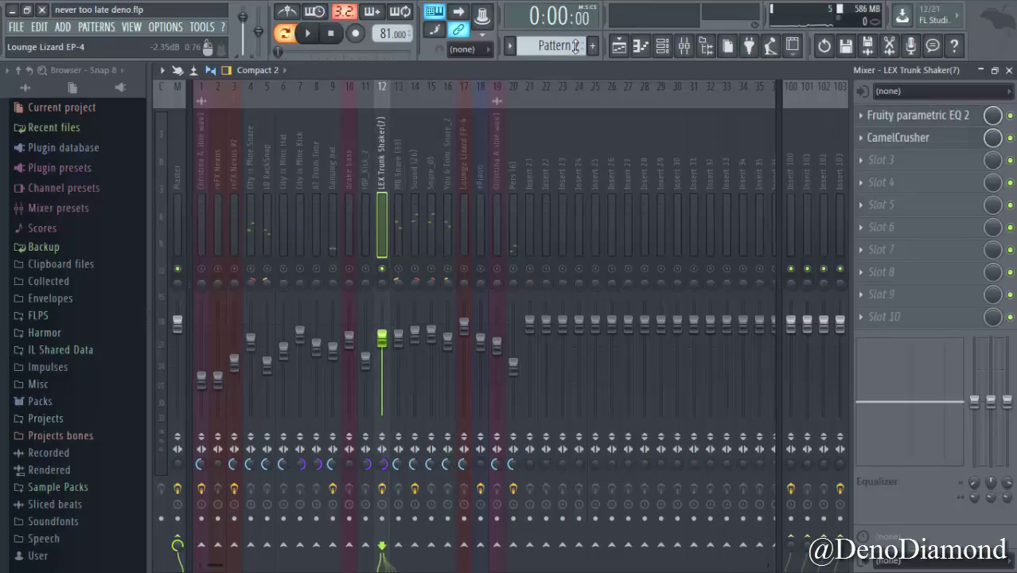
key("space")
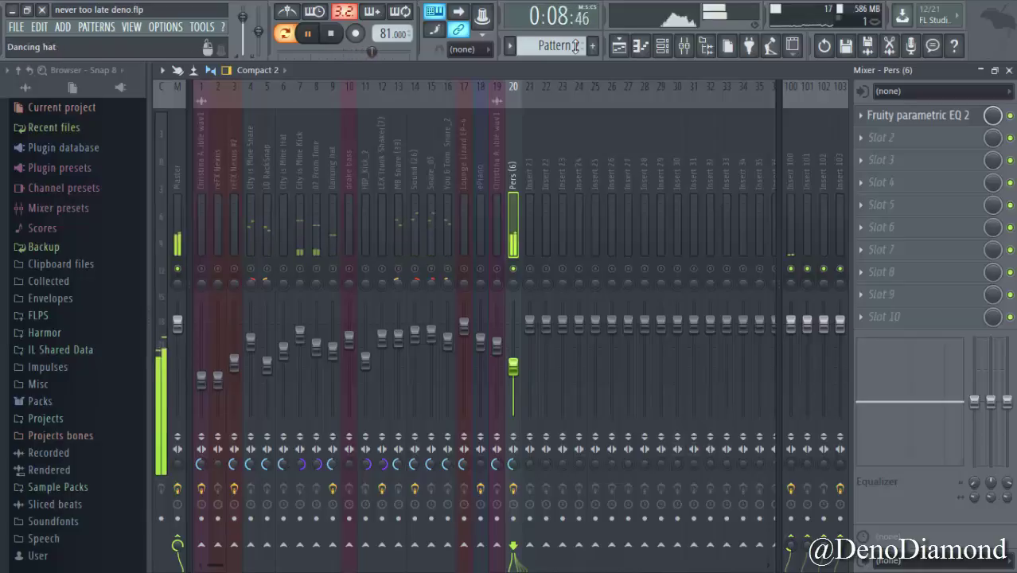
- Audition the Dancing hat mixer track with Pers (6) and on its own, then switch all mixer tracks back on
right_click(332, 160)
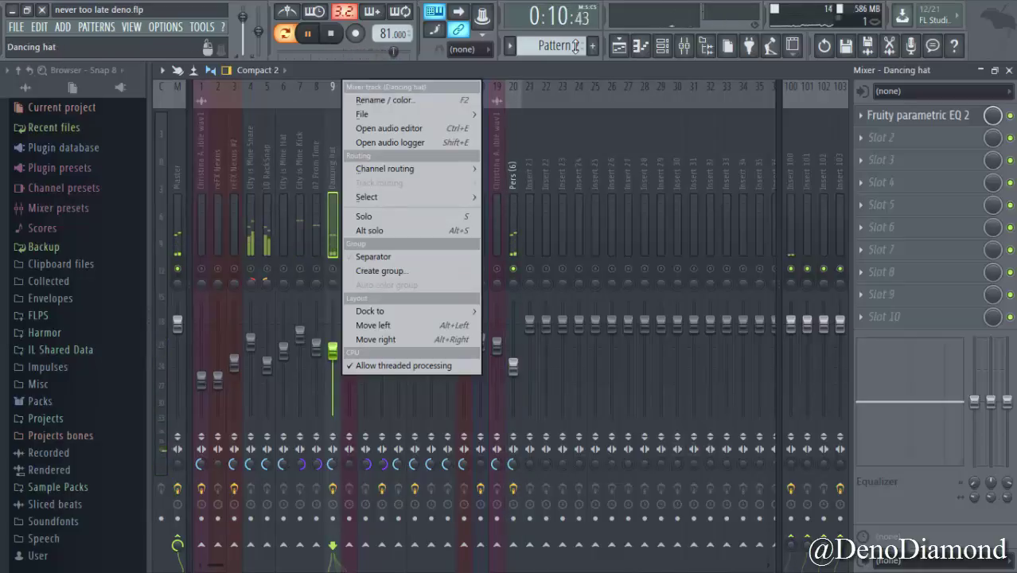
left_click(333, 269)
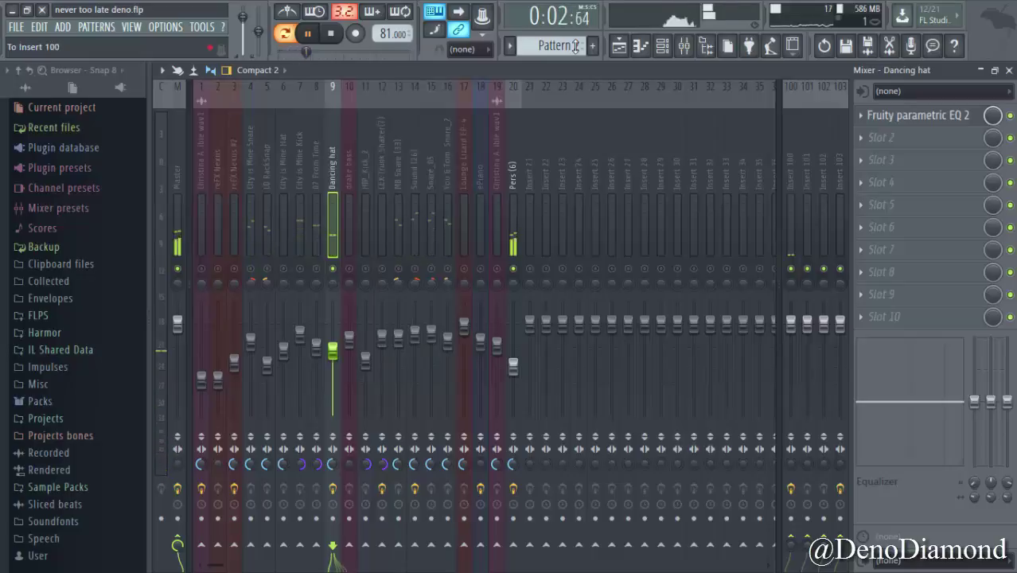
right_click(333, 269)
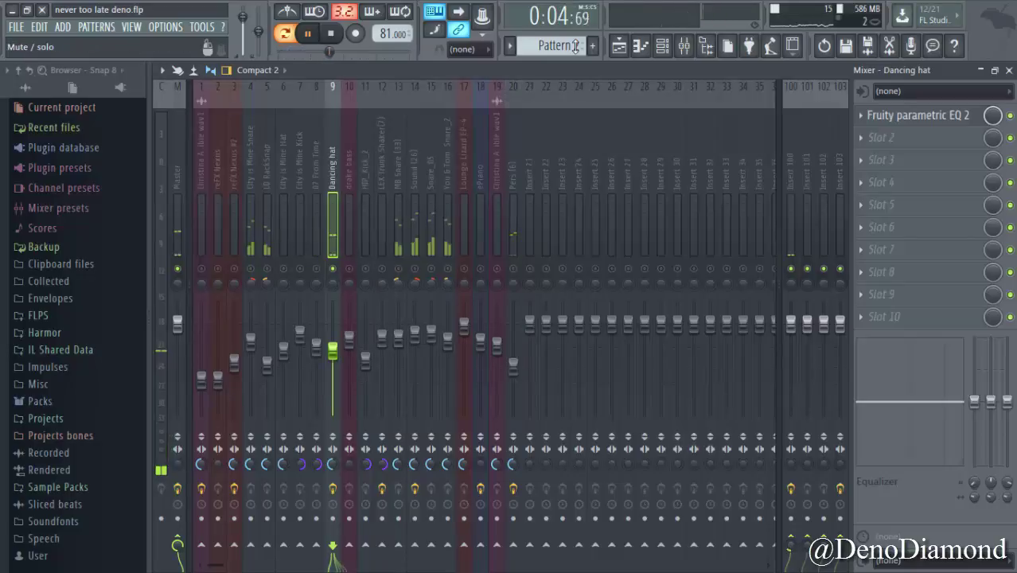
right_click(333, 269)
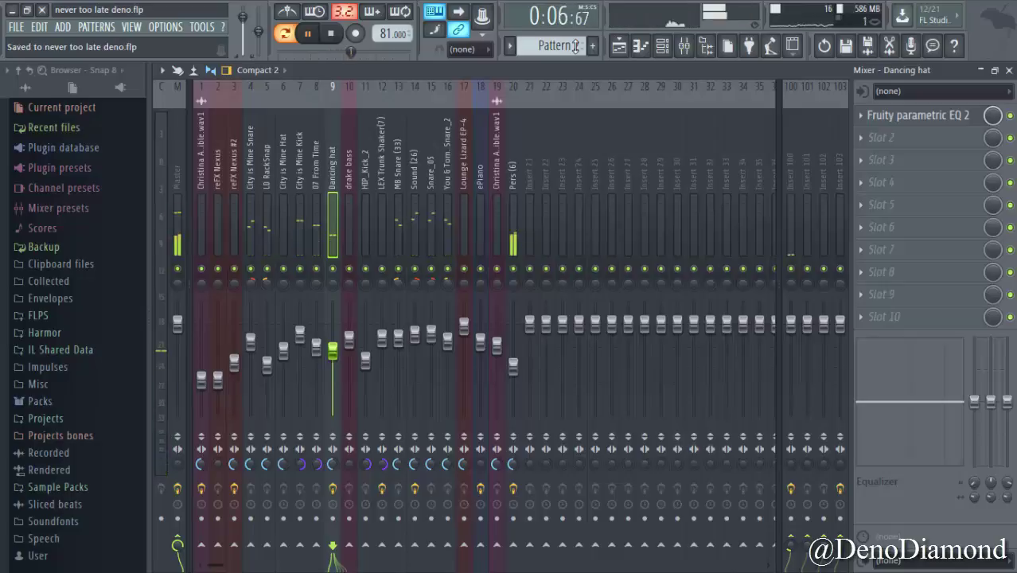
key("space")
- Switch to Pattern 3, play it and select the drake bass mixer track
right_click(576, 46)
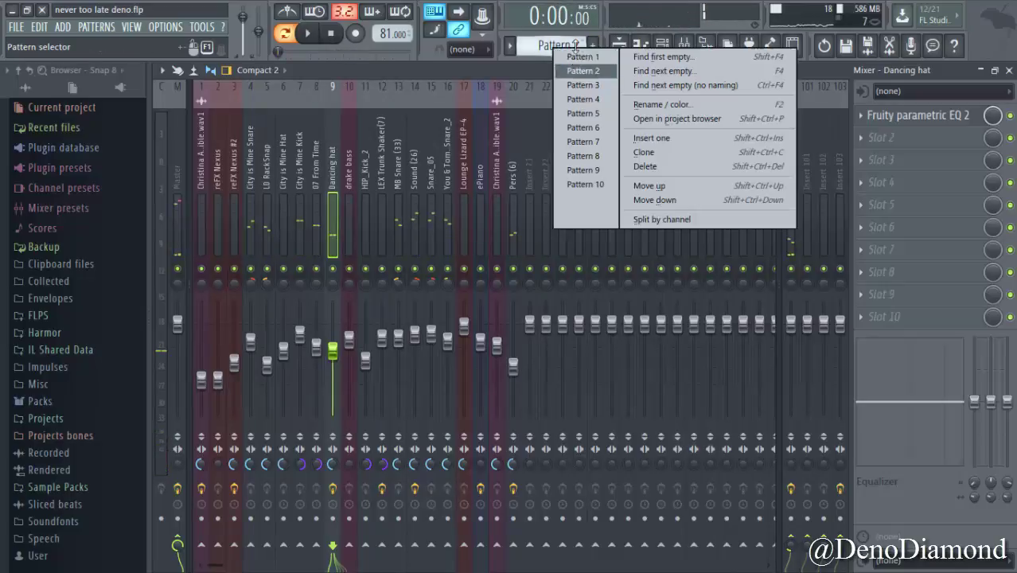
left_click(579, 85)
key("space")
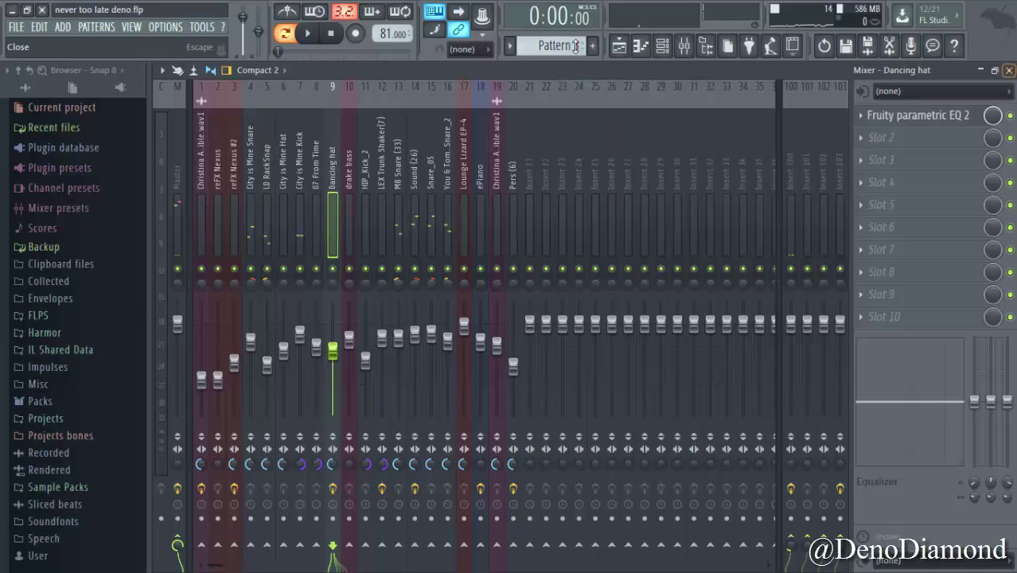
key("F6")
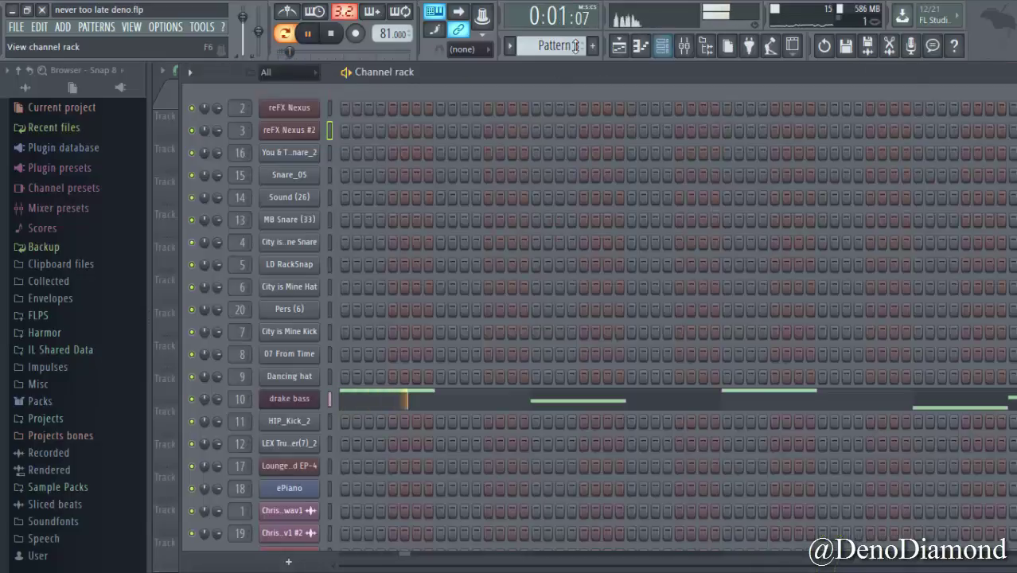
key("F9")
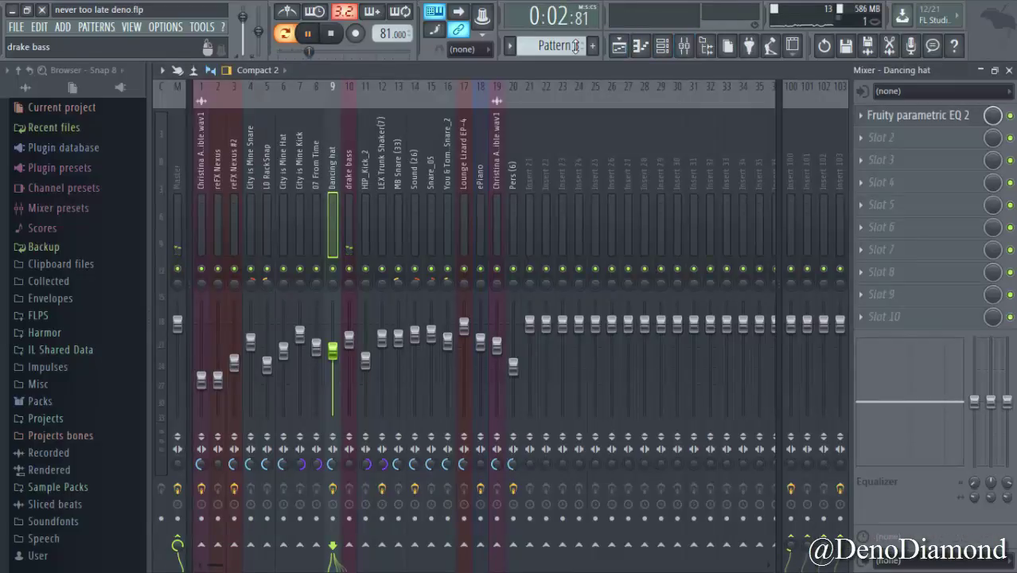
key("Right")
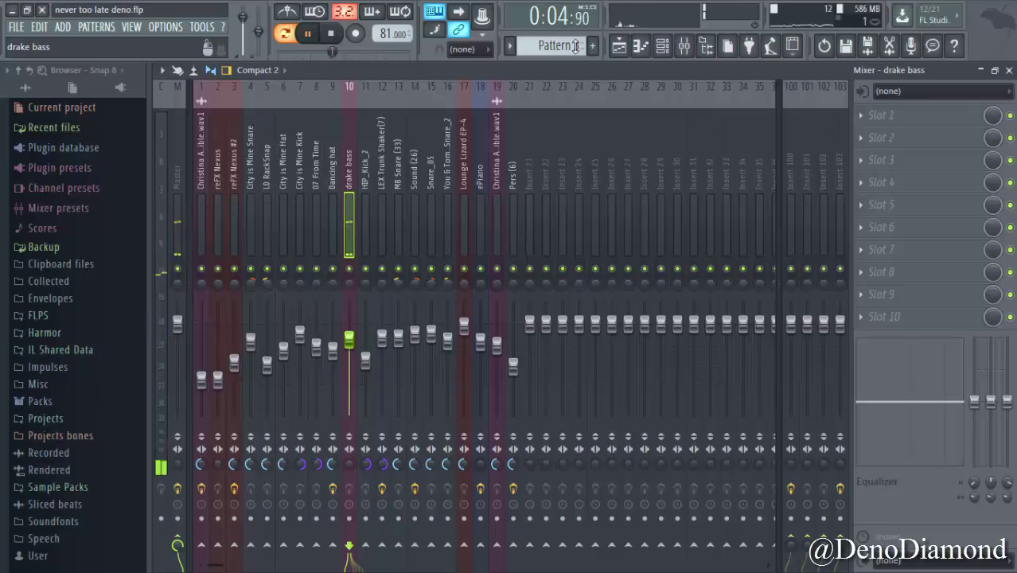
- Load Fruity Parametric EQ 2 on drake bass, low-pass the highs with band 7 and dip band 6 at about 5.2 kHz
left_click(881, 116)
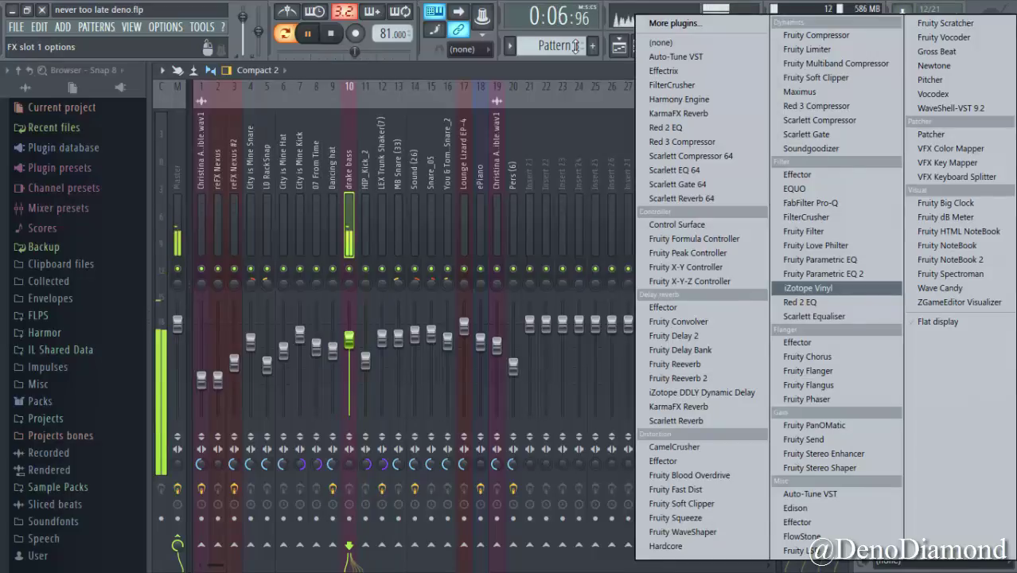
left_click(783, 227)
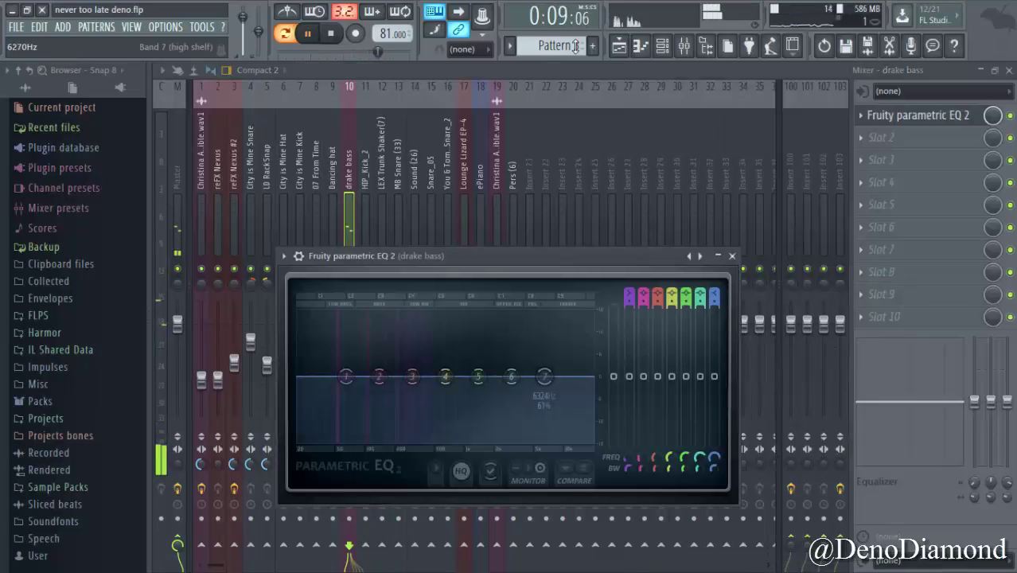
left_click_drag(545, 376, 493, 443)
left_click_drag(511, 377, 536, 395)
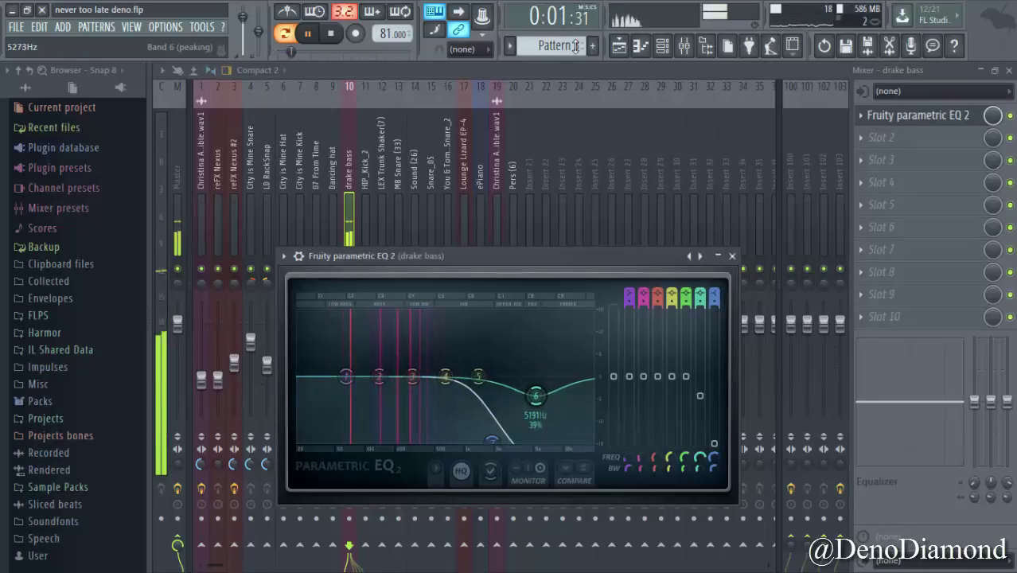
left_click(733, 256)
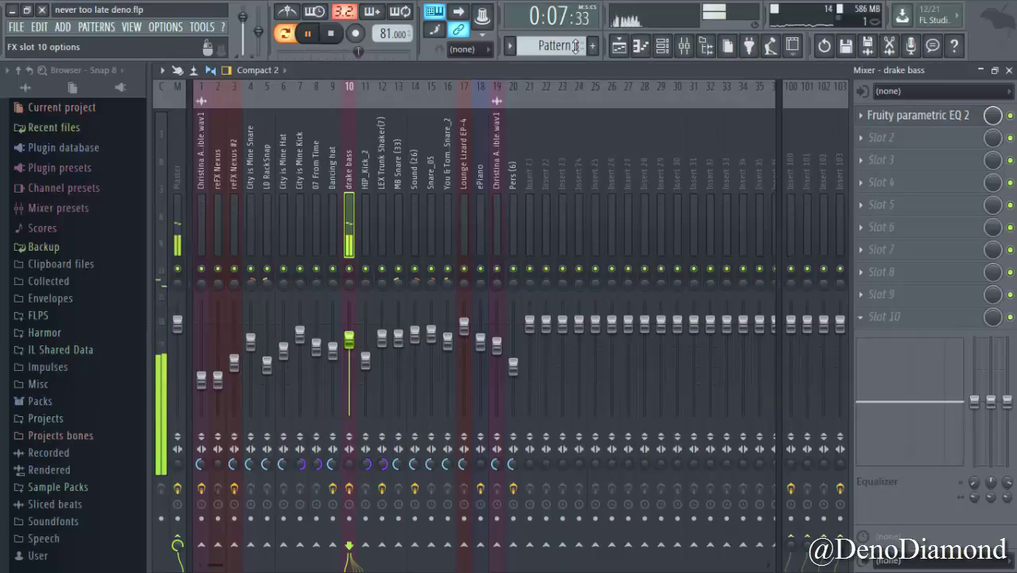
- Load Fruity Chorus in slot 3 of drake bass and set its Stereo to 137 degrees
key("space")
left_click(881, 159)
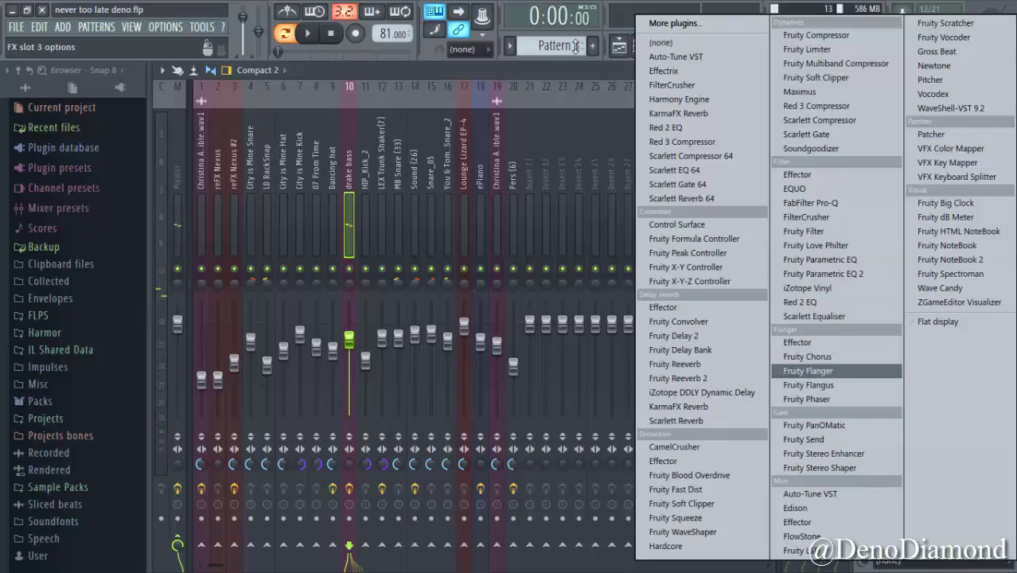
left_click(804, 374)
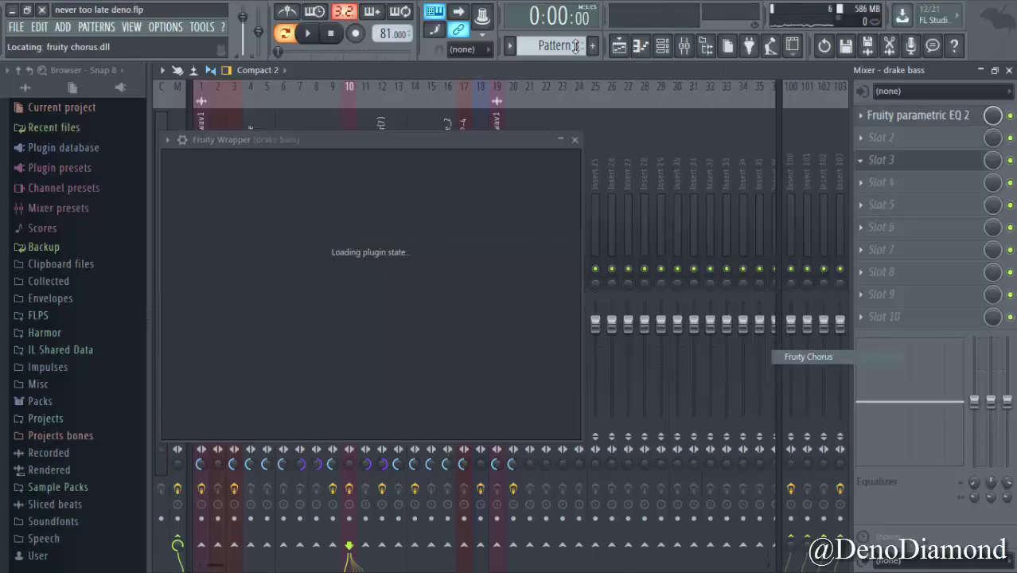
key("space")
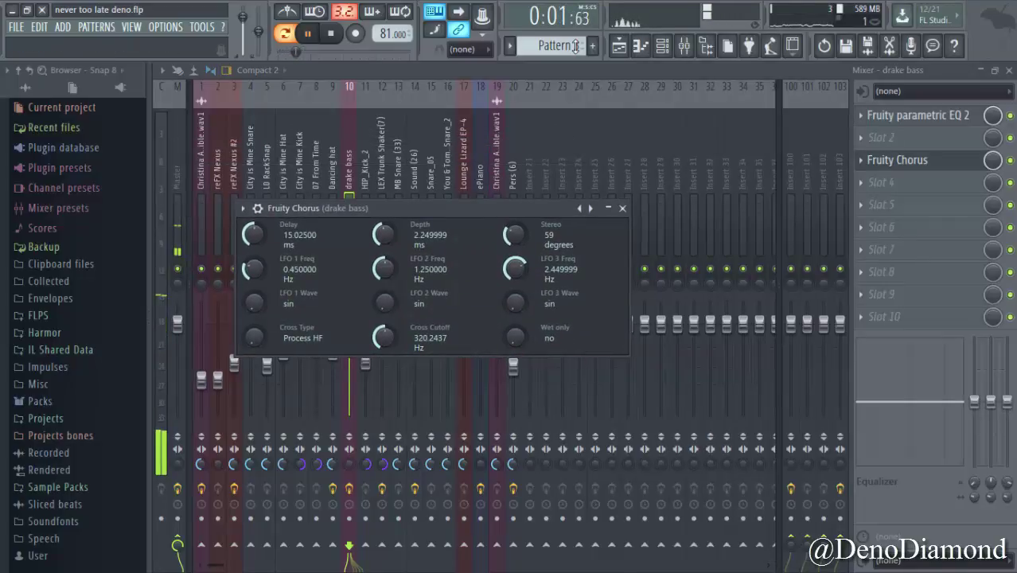
left_click_drag(516, 234, 515, 201)
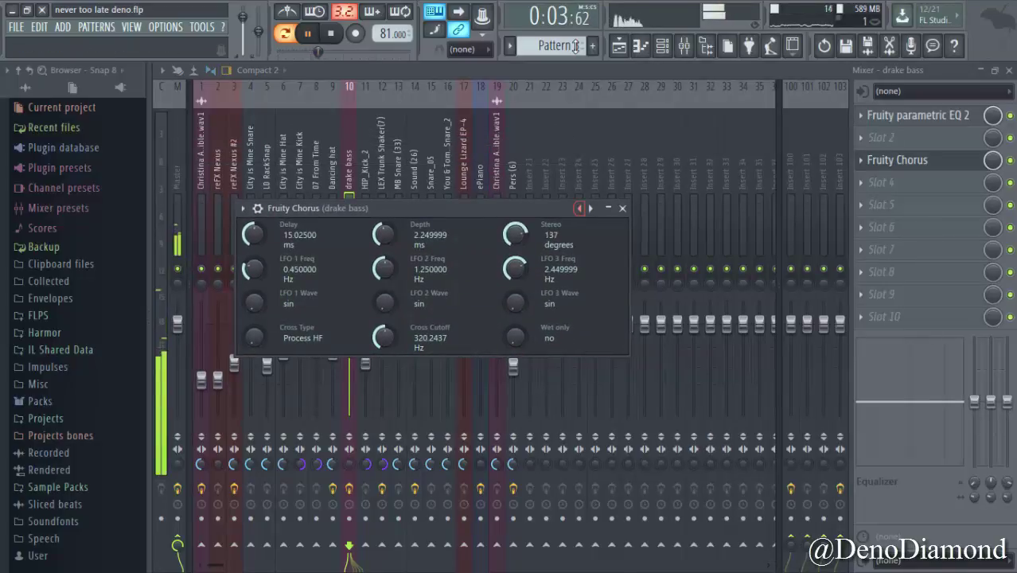
left_click(623, 208)
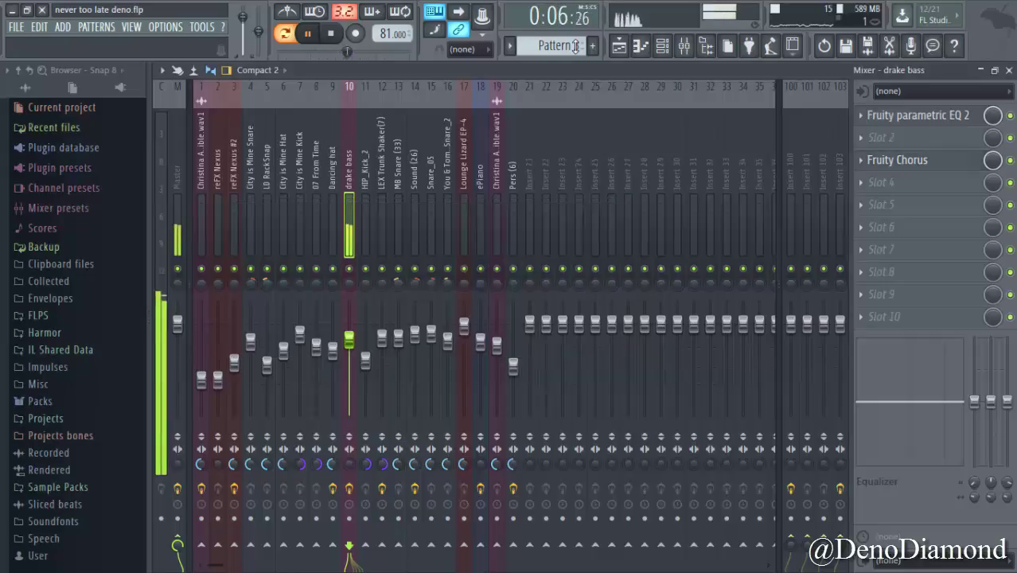
key("space")
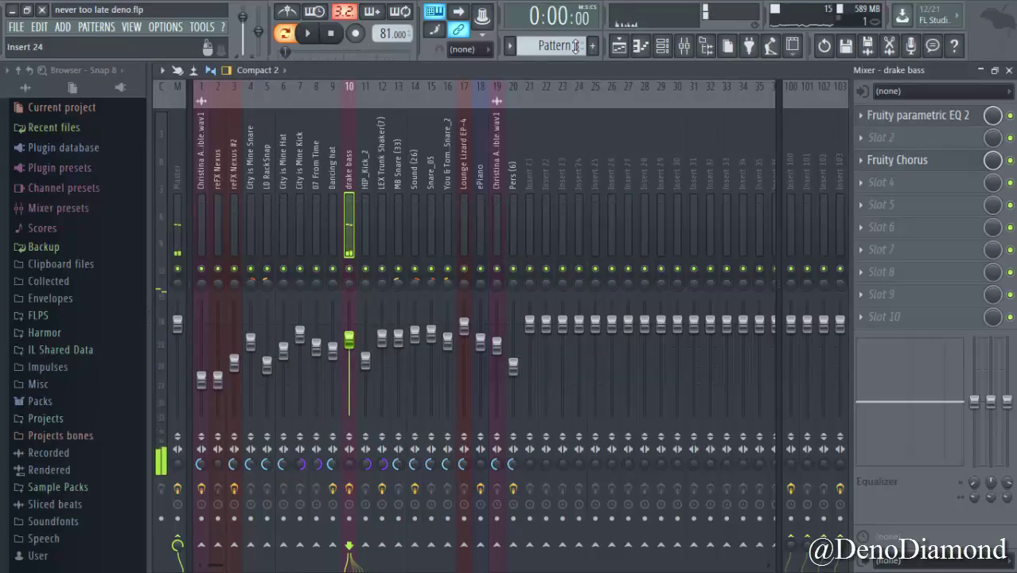
- Switch to Pattern 4 and listen to it with the HIP_Kick_2 mixer track selected
left_click(576, 46)
key("Down")
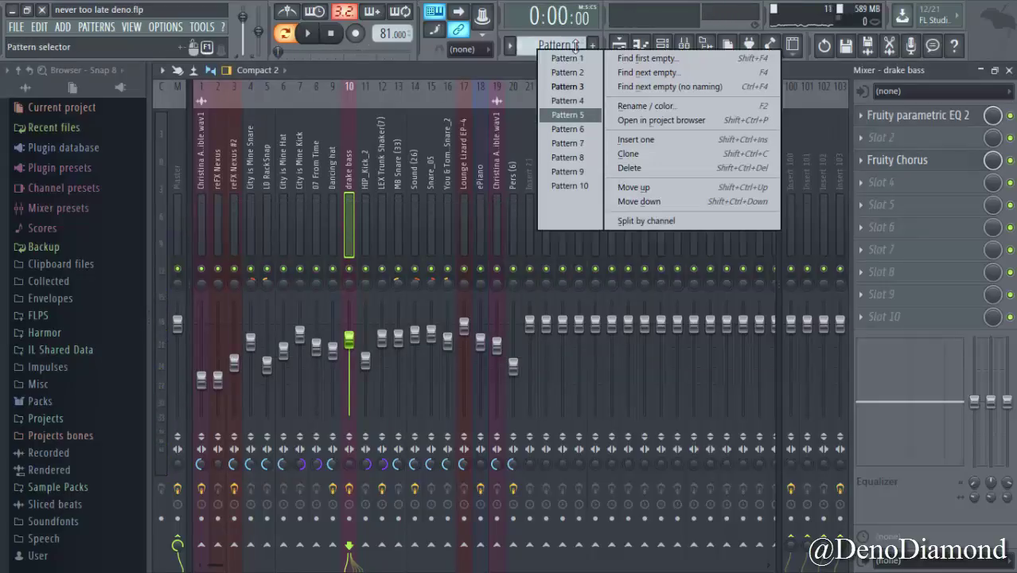
key("Up")
key("Return")
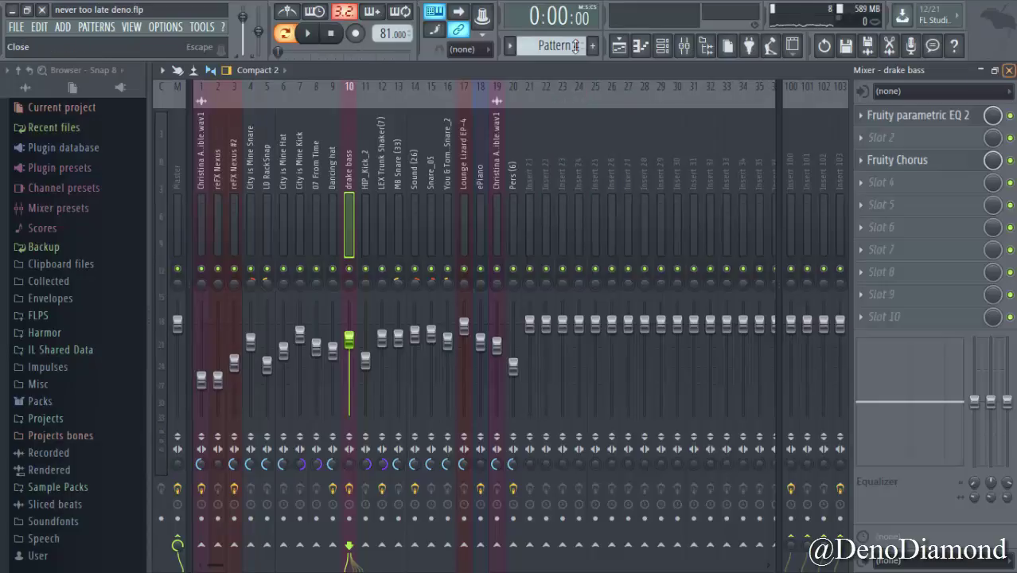
key("F6")
key("space")
key("F9")
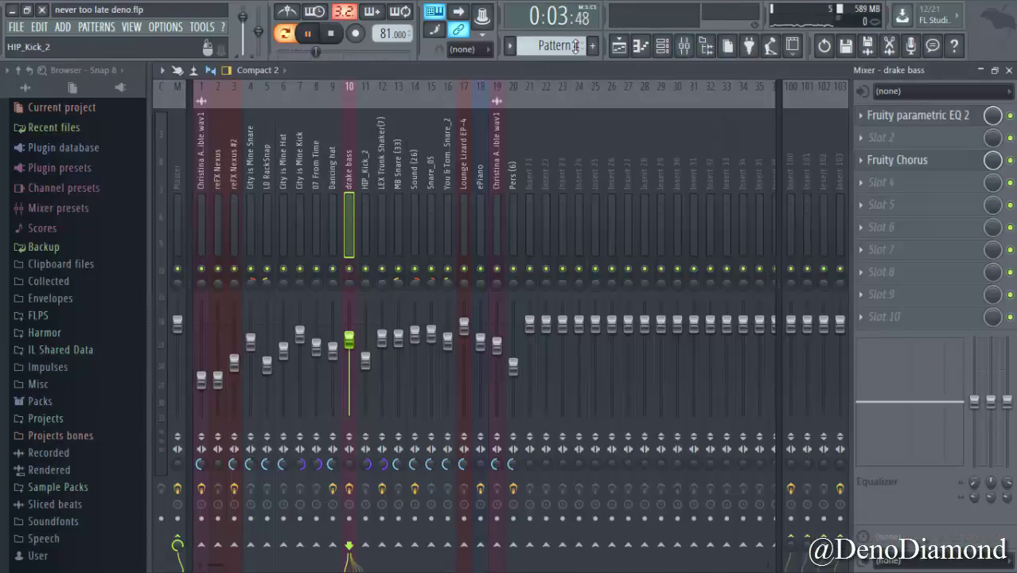
key("Right")
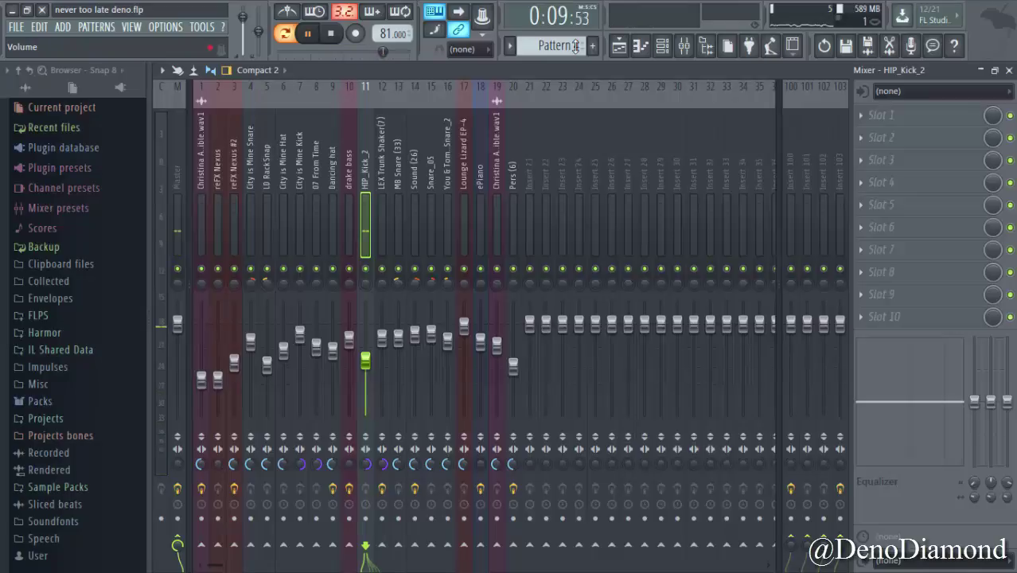
key("space")
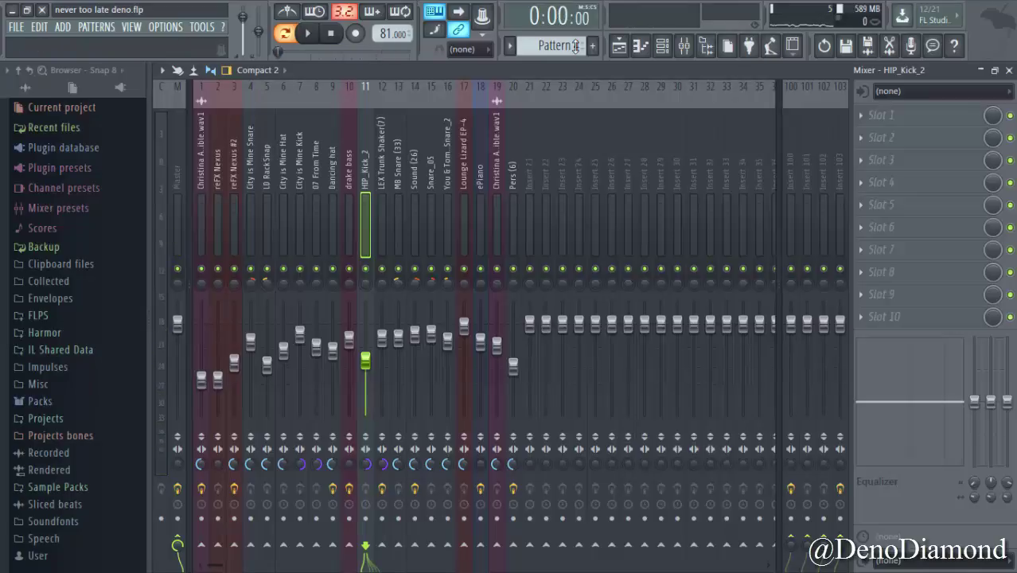
- Switch to the next pattern, which holds the LEX Trunk Shaker steps, and play it with the mixer open
key("F6")
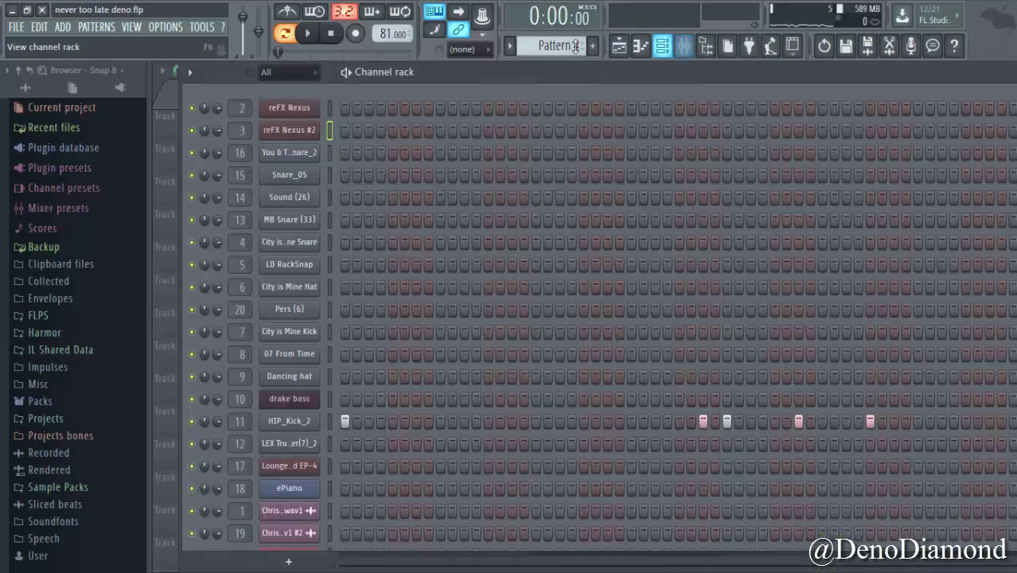
scroll(575, 47, "up", 1)
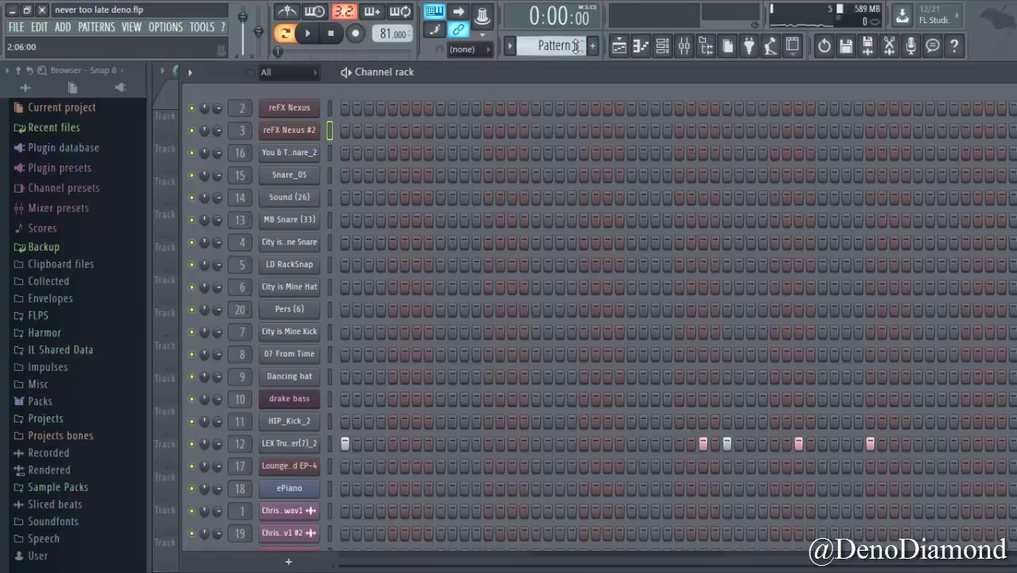
key("F9")
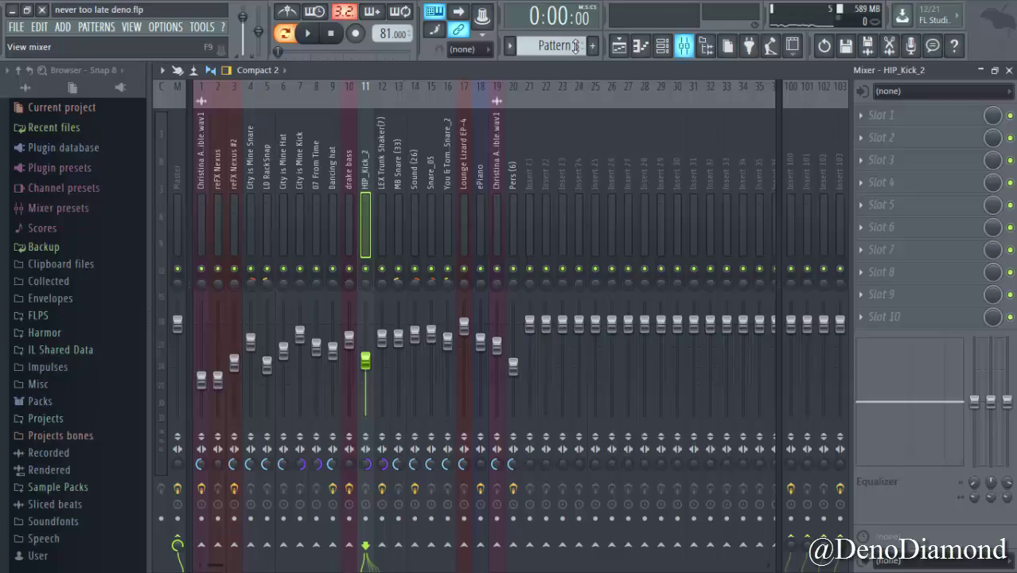
key("space")
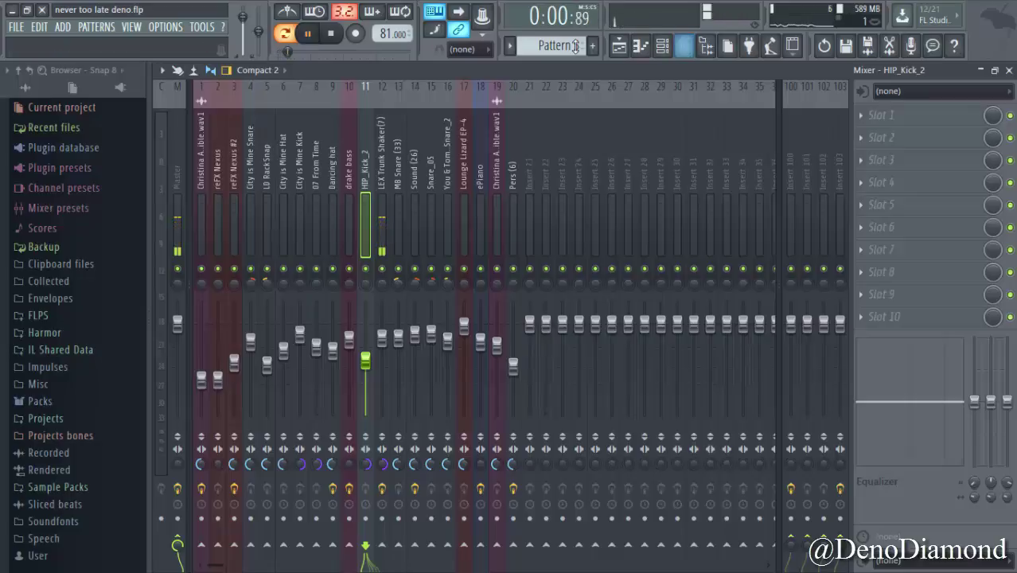
- Load Fruity Soft Clipper in slot 10 of the LEX Trunk Shaker(7) mixer track
left_click(382, 172)
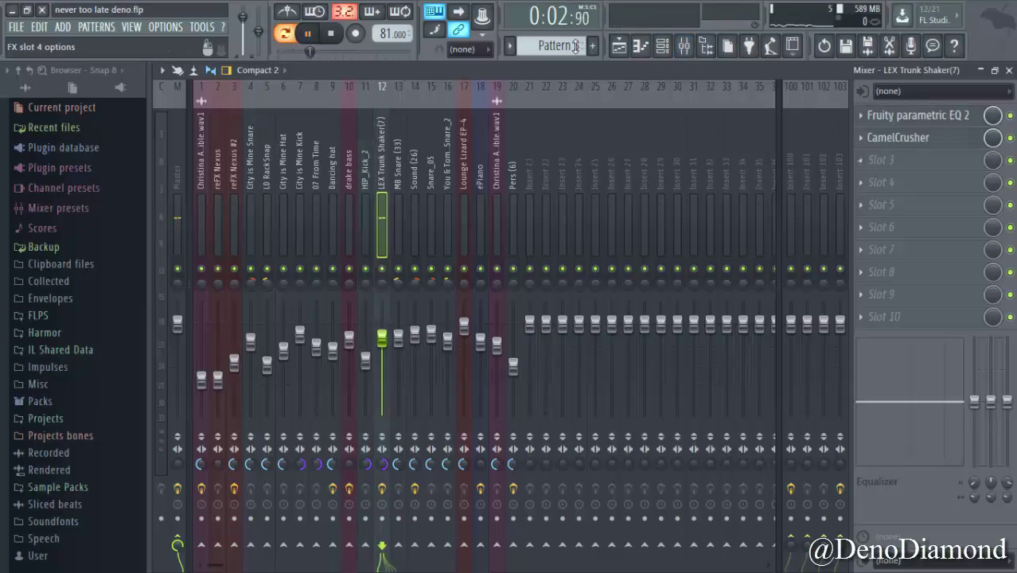
left_click(884, 317)
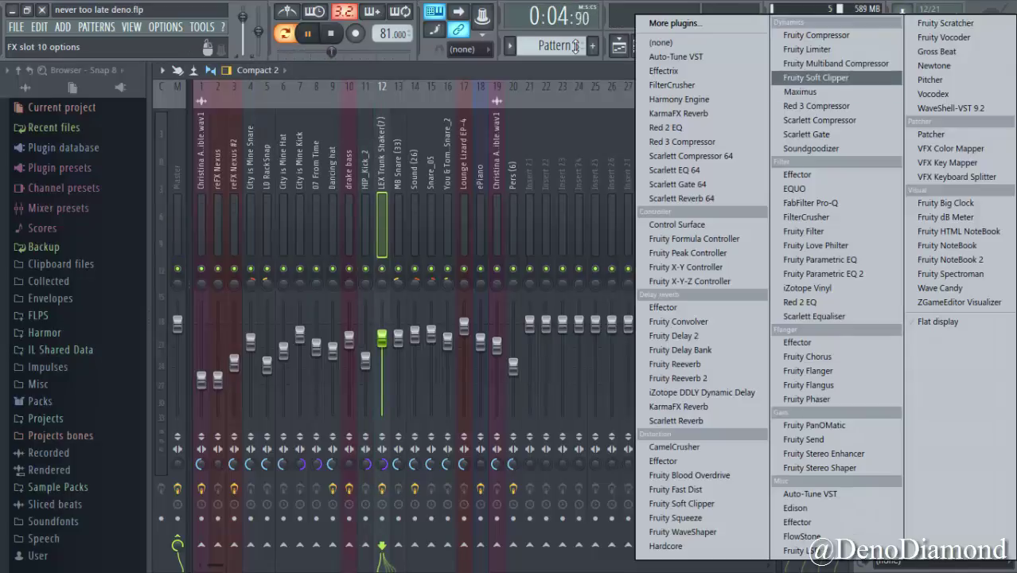
left_click(832, 78)
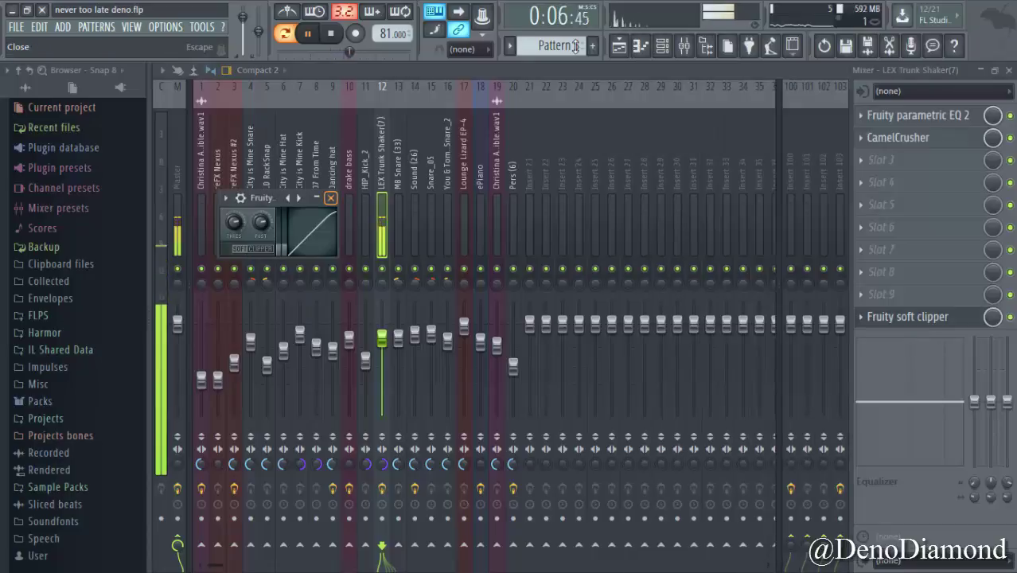
left_click(331, 197)
key("space")
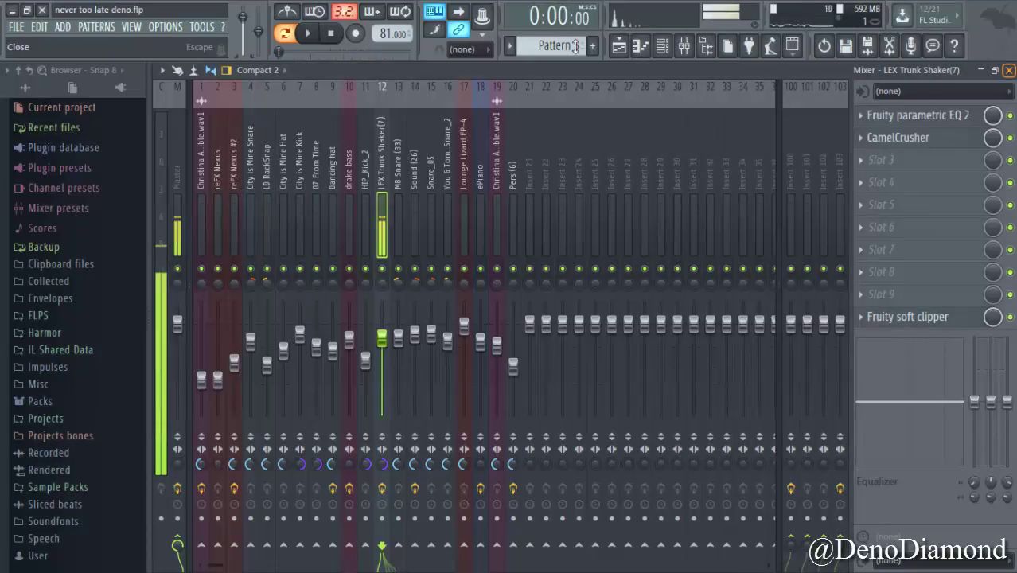
- Switch to the next pattern, which holds the reFX Nexus chords, and play it while viewing its notes in the piano roll
key("F6")
scroll(576, 45, "down", 1)
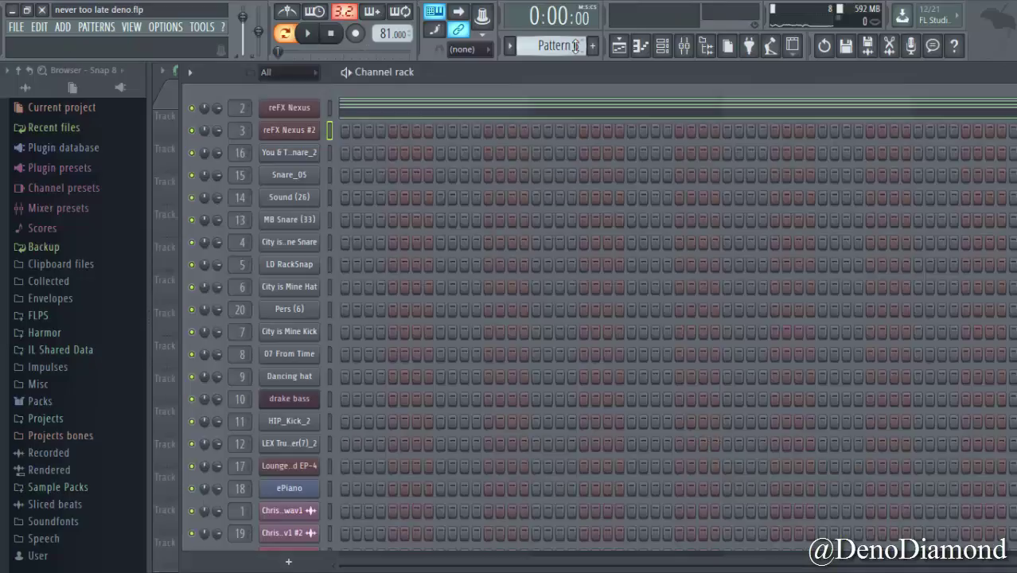
key("space")
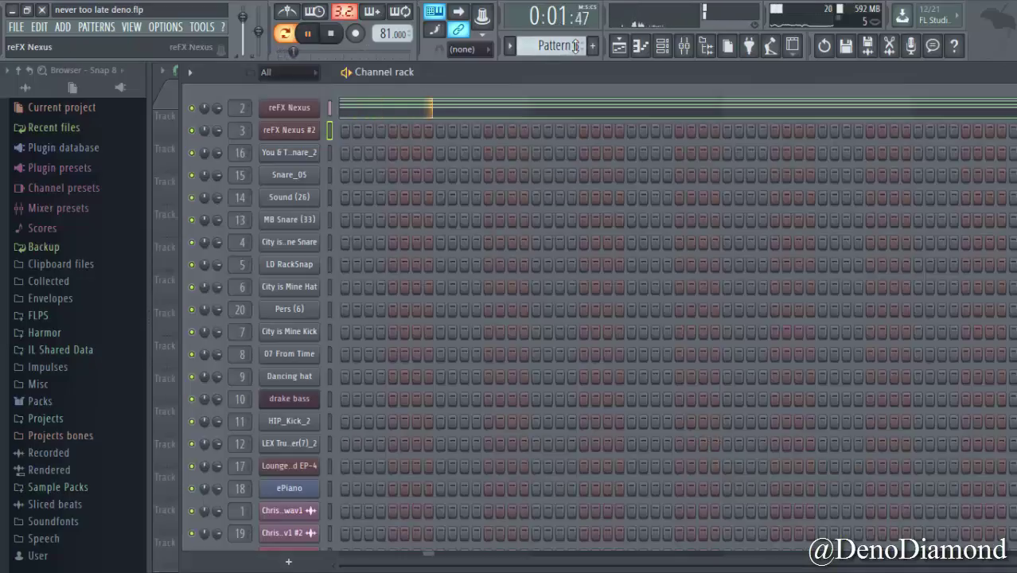
key("F7")
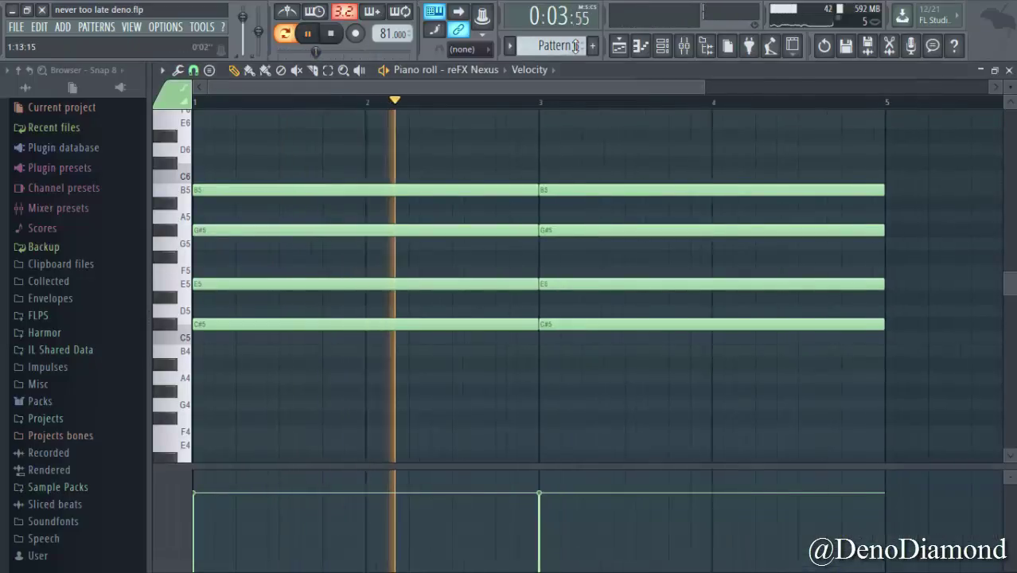
key("Page_Down")
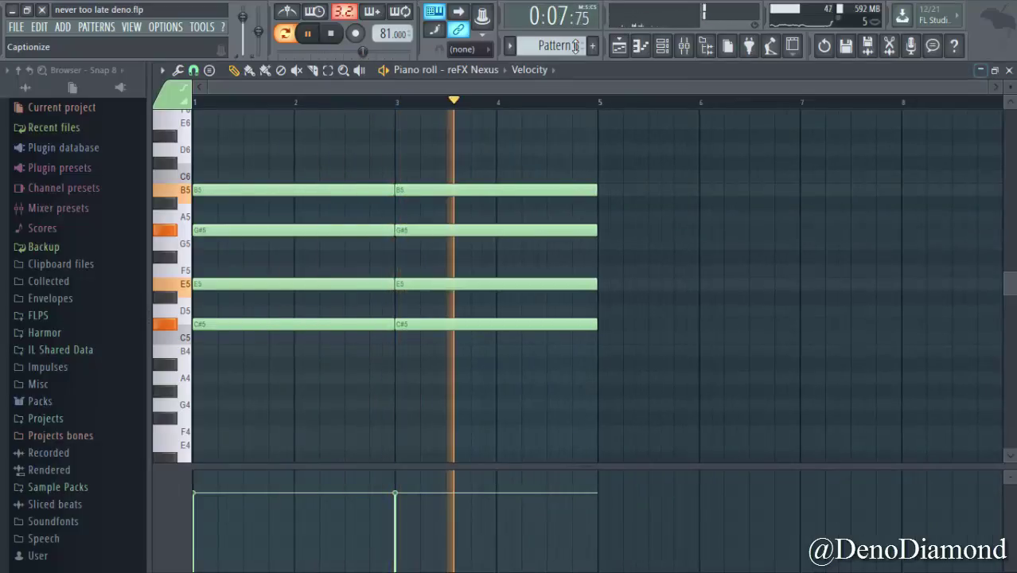
key("Escape")
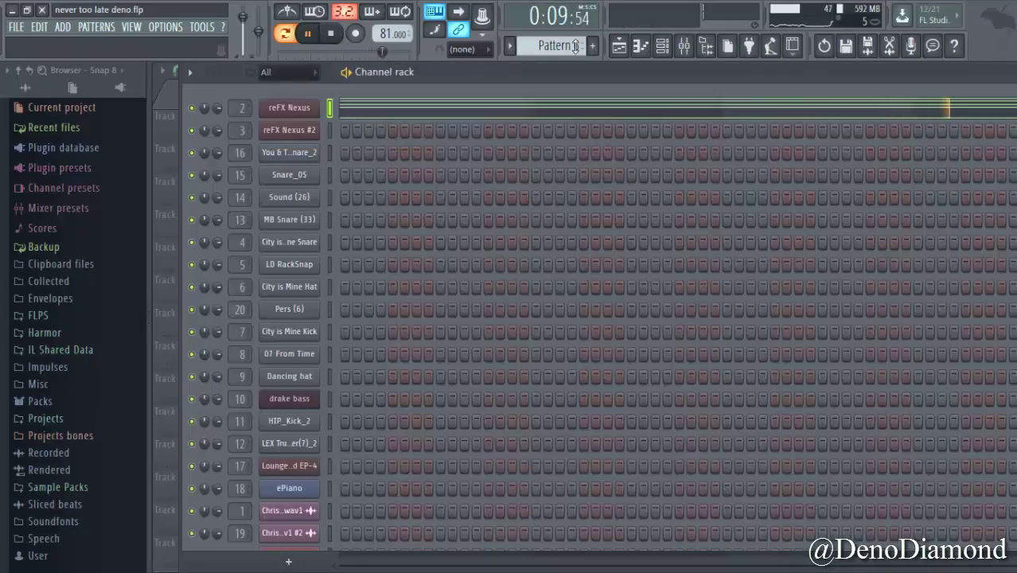
key("space")
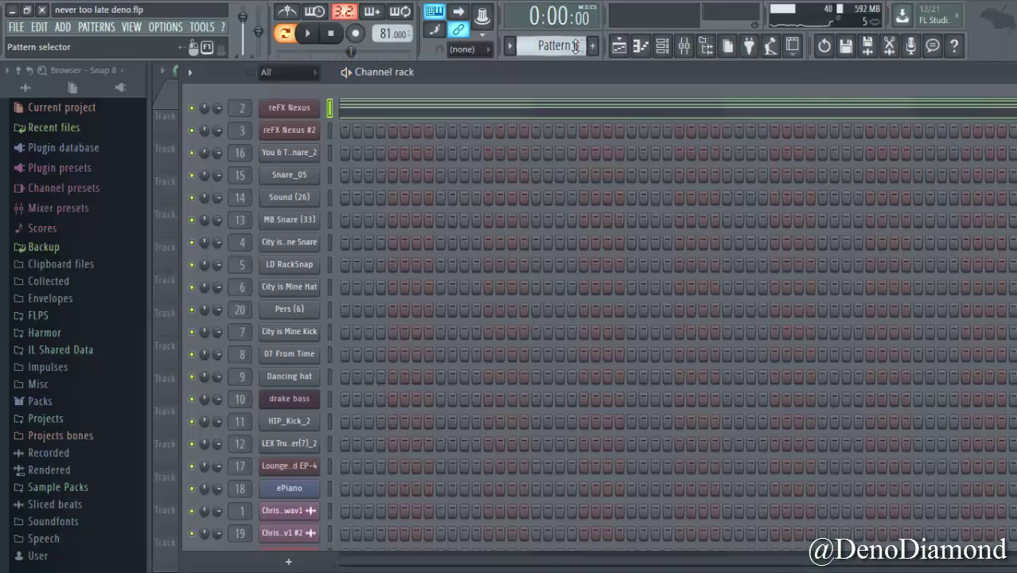
- Switch to Pattern 7, play it, and slightly lower the mixer volume of Lounge Lizard EP-4
left_click(575, 46)
left_click(575, 143)
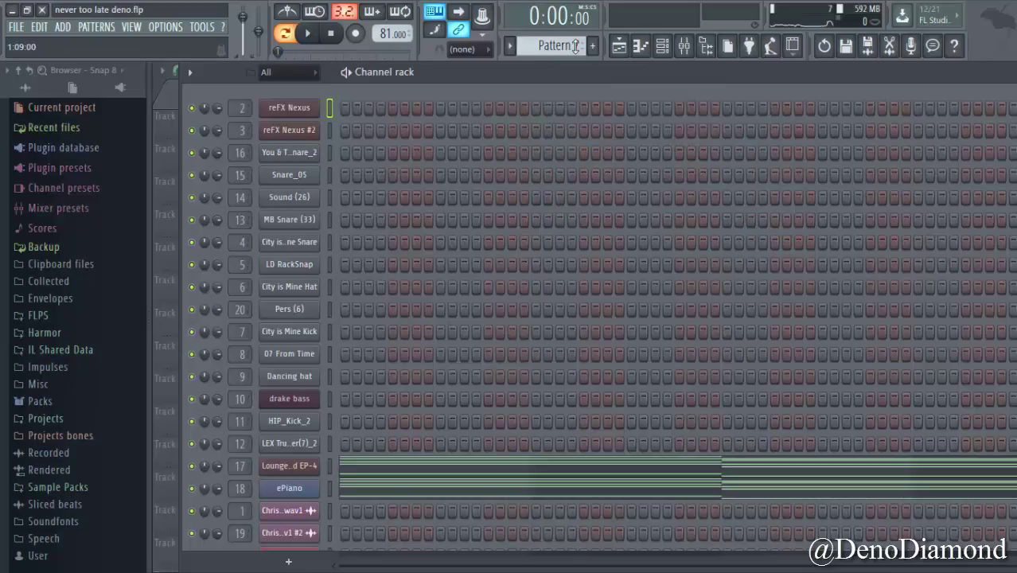
key("space")
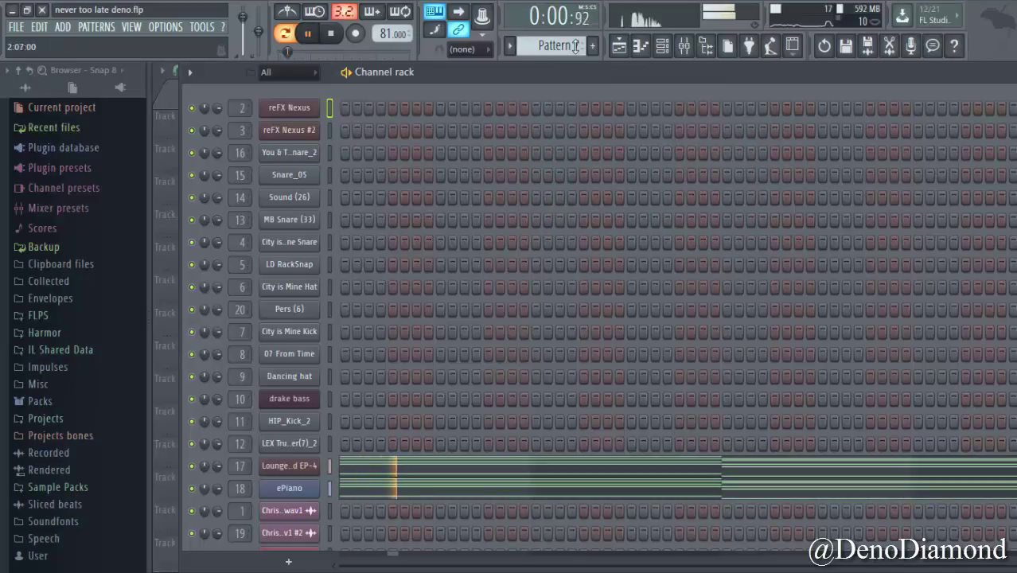
key("F9")
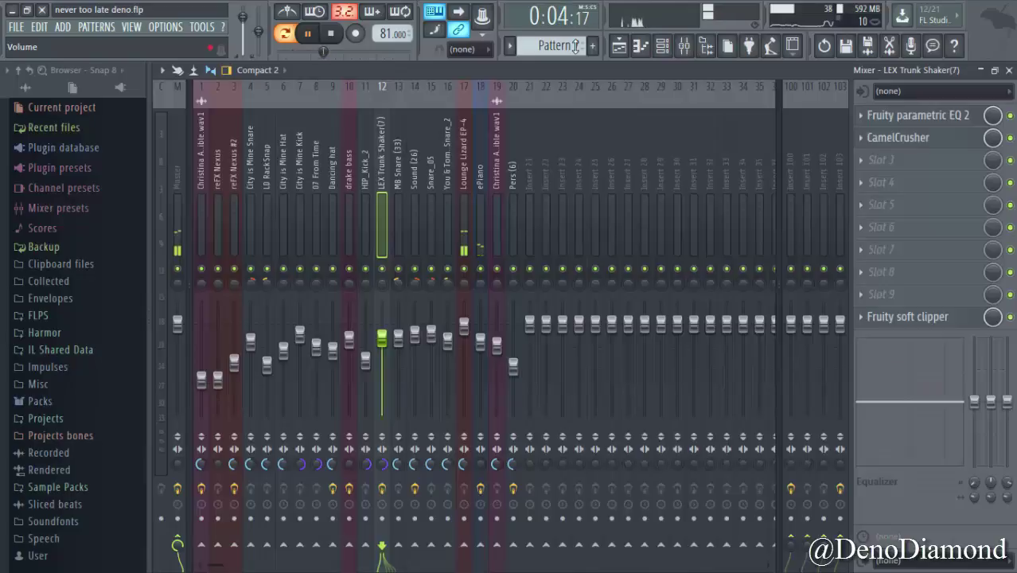
left_click_drag(464, 327, 464, 328)
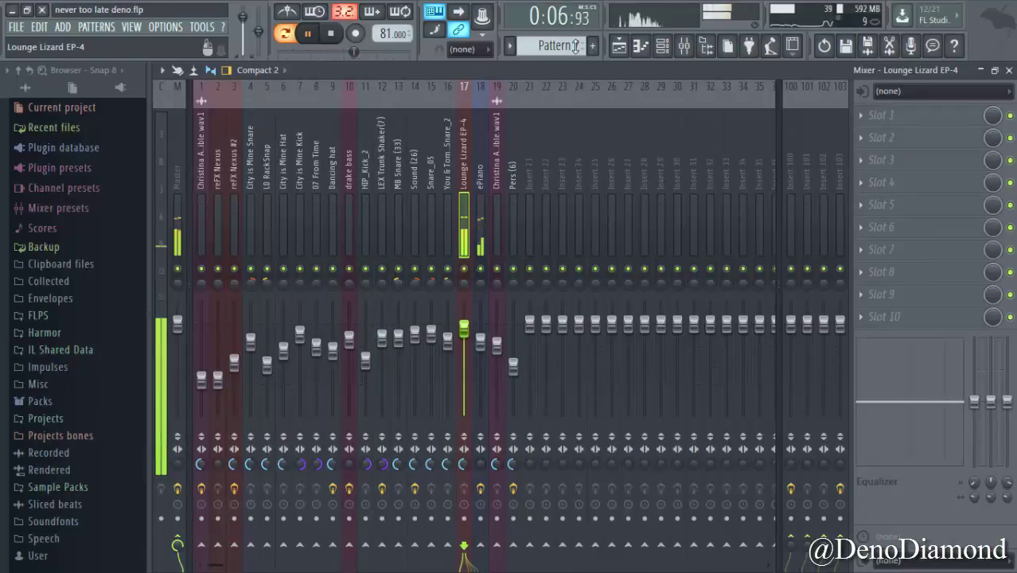
- Load Fruity Parametric EQ 2 in slot 1 of Lounge Lizard EP-4 and apply the 30Hz + 18kHz cut preset
left_click(862, 116)
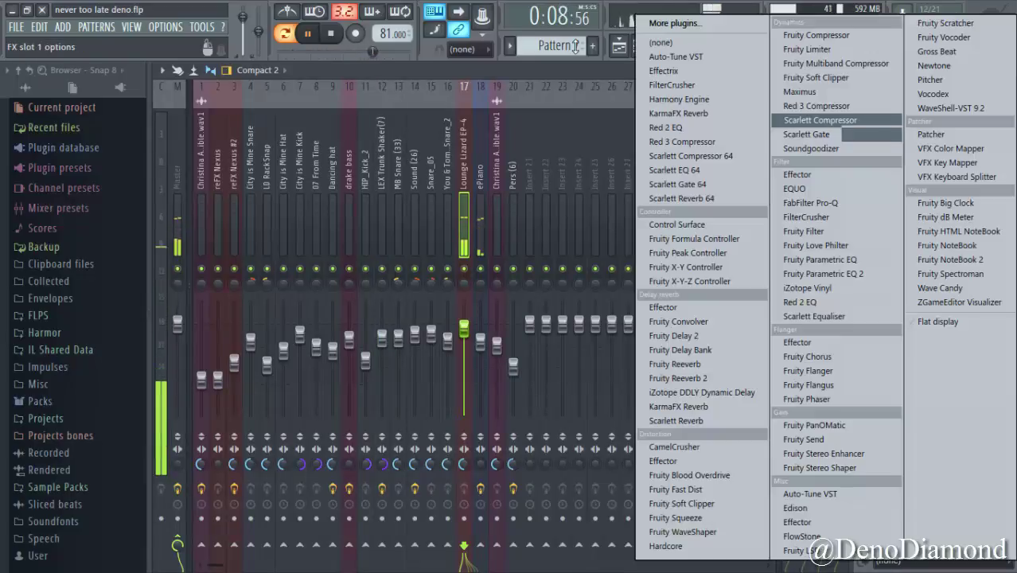
left_click(820, 273)
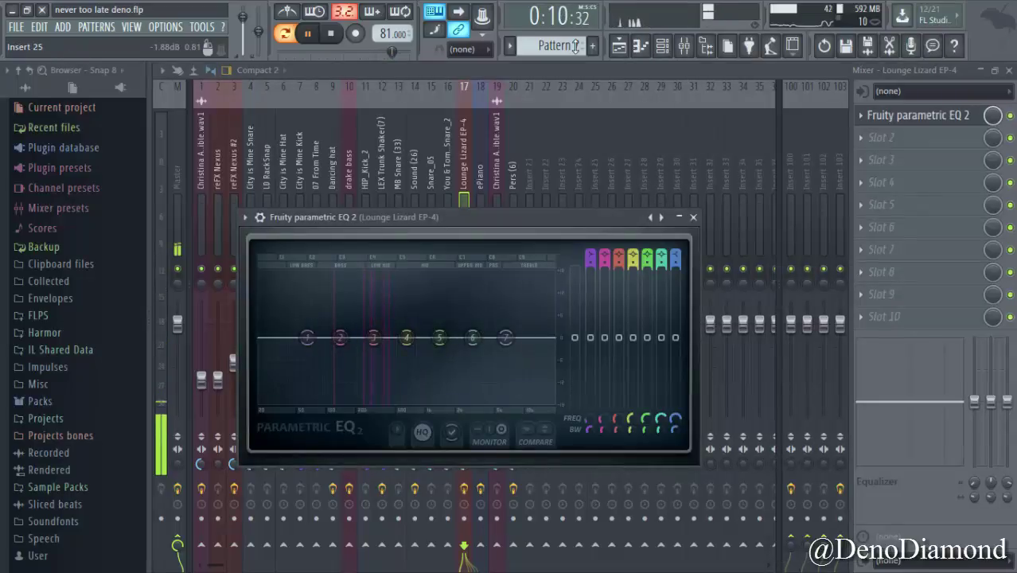
right_click(661, 217)
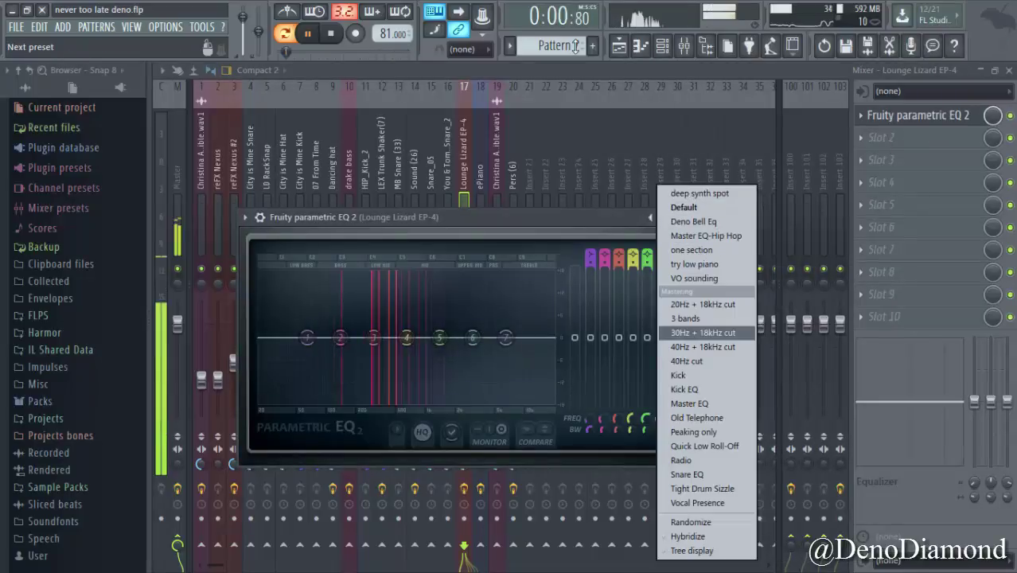
left_click(703, 333)
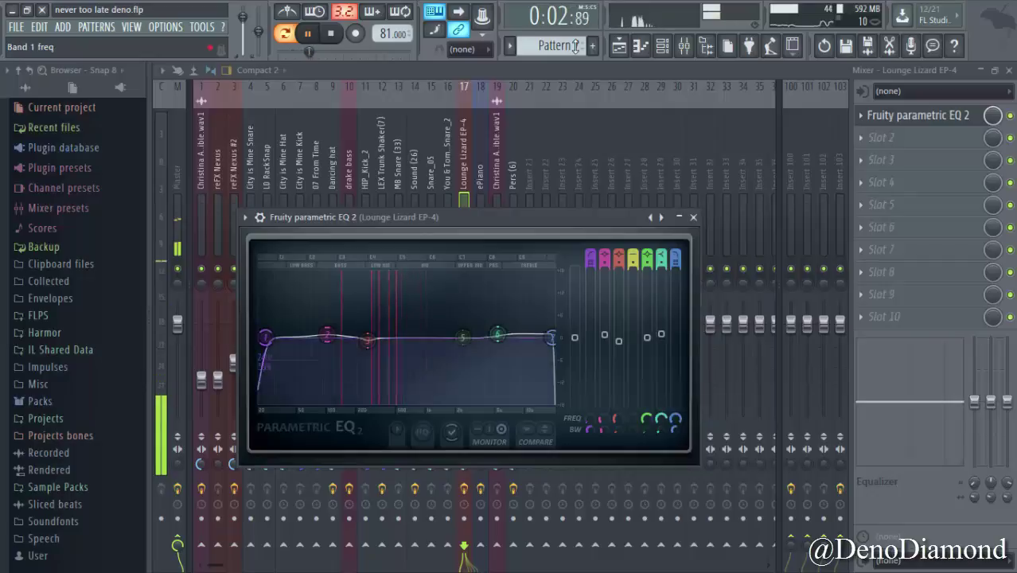
- Raise the Lounge Lizard EQ's band 1 low cut, move band 3 to about 292 Hz, and lower the band 7 high-cut frequency
left_click_drag(281, 338, 373, 341)
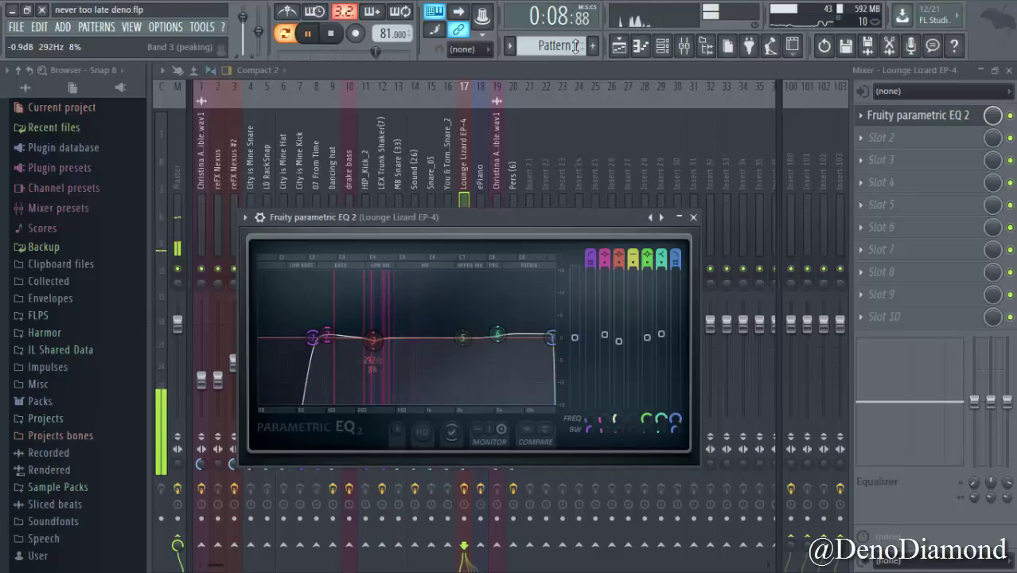
left_click_drag(675, 418, 676, 443)
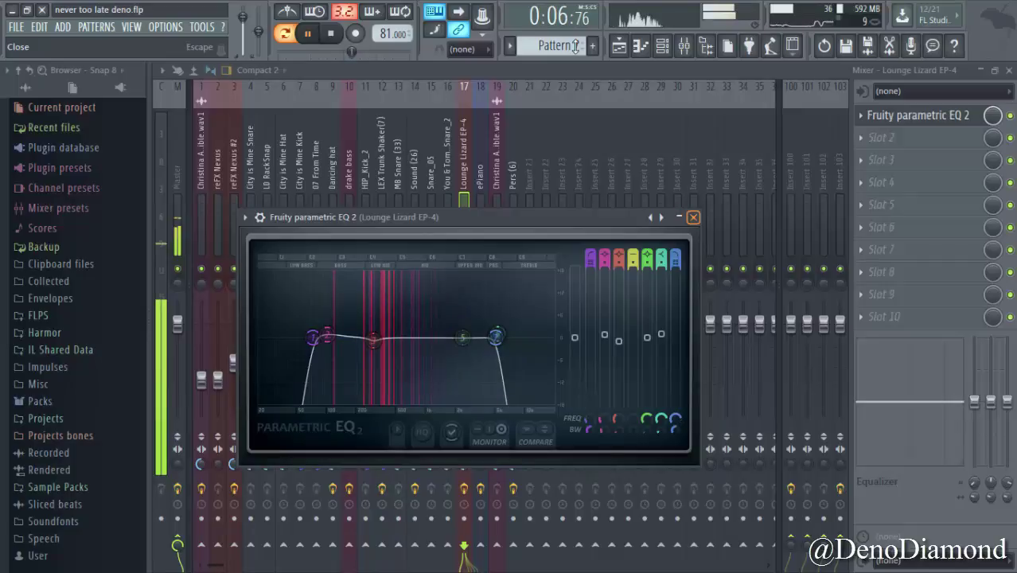
left_click(693, 217)
key("space")
key("F6")
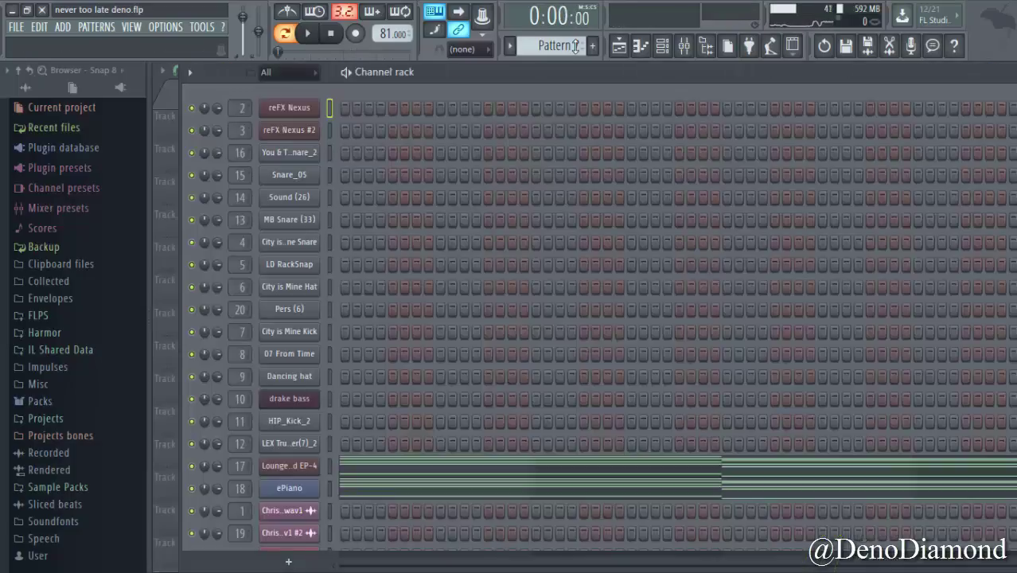
- Play Pattern 8 while viewing the Lounge Lizard EP-4 notes in the piano roll and the ePiano instrument's FL Keys settings
right_click(575, 46)
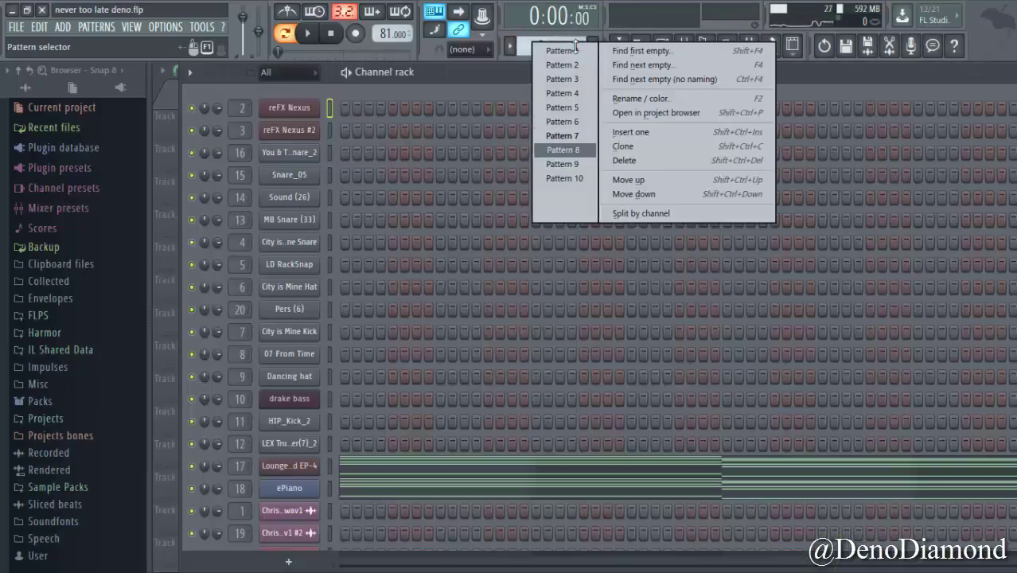
left_click(568, 151)
key("space")
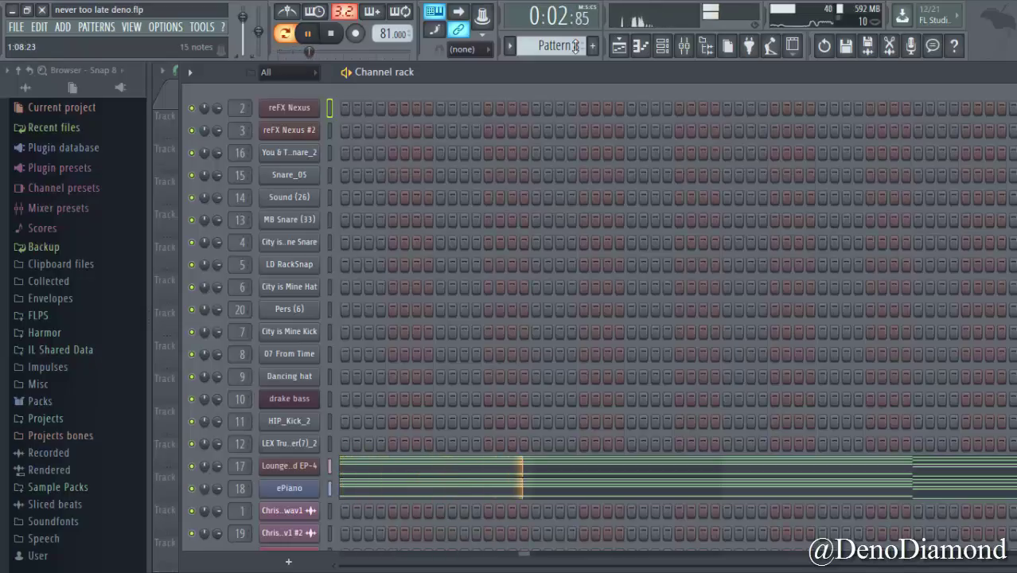
key("F7")
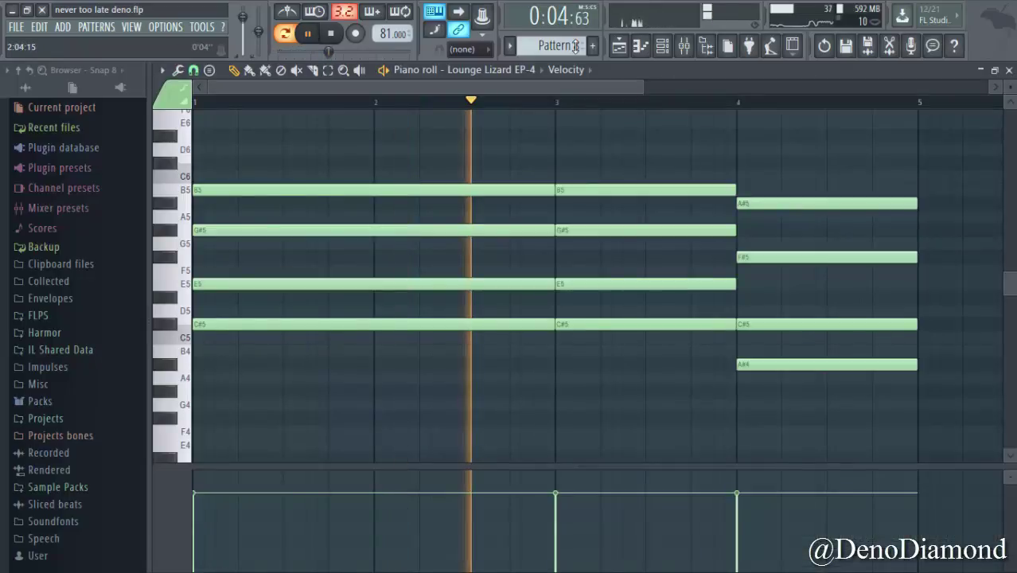
key("Page_Down")
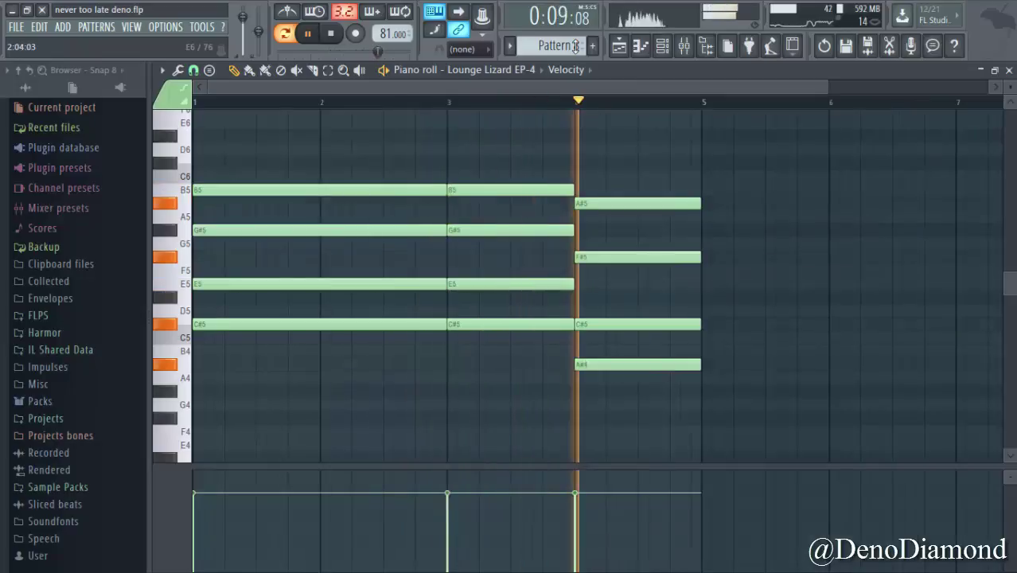
key("F6")
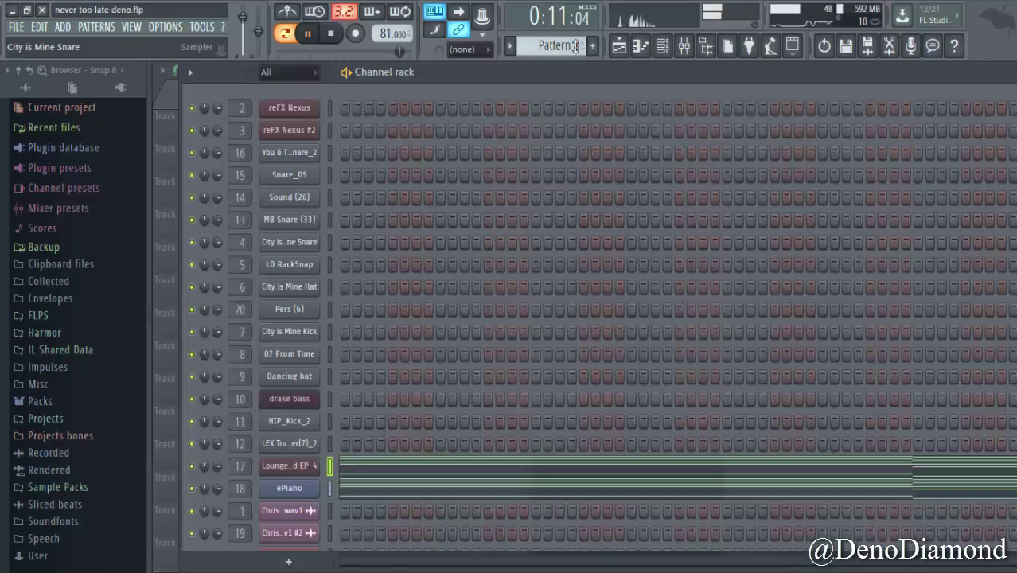
left_click(289, 489)
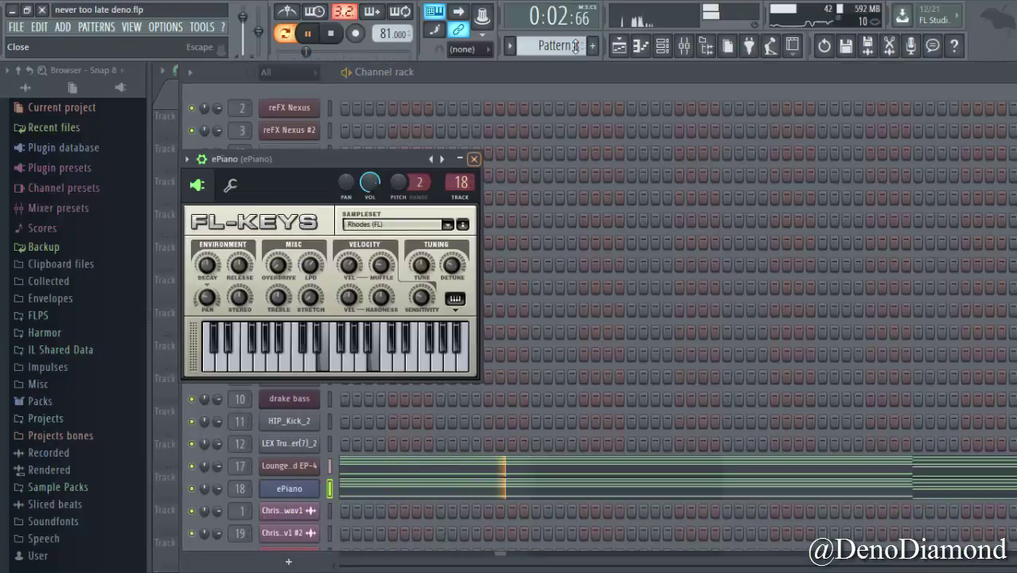
key("space")
- Switch to the pattern that holds the City is Mine Hat steps and listen to it
left_click(575, 46)
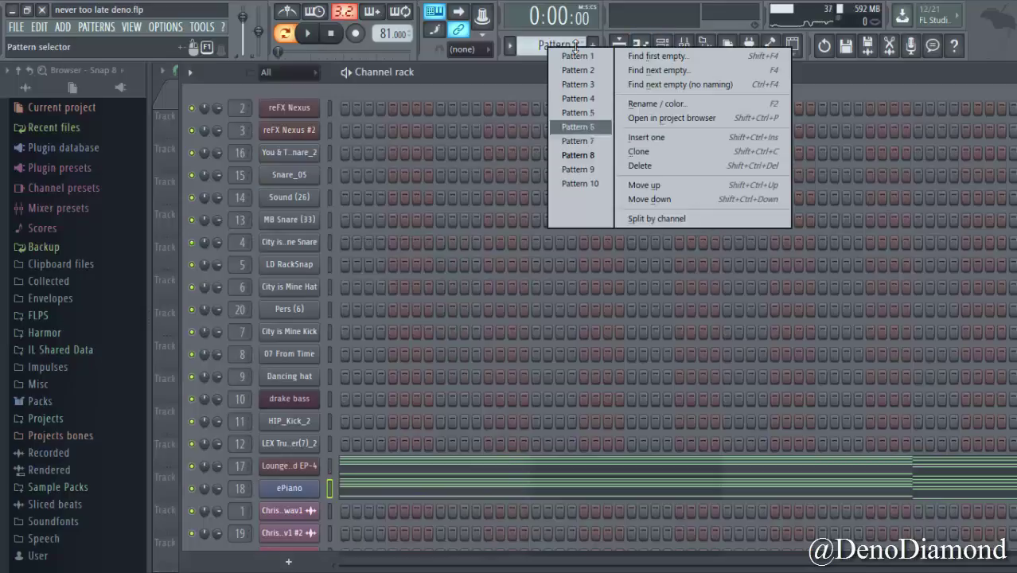
key("Return")
key("space")
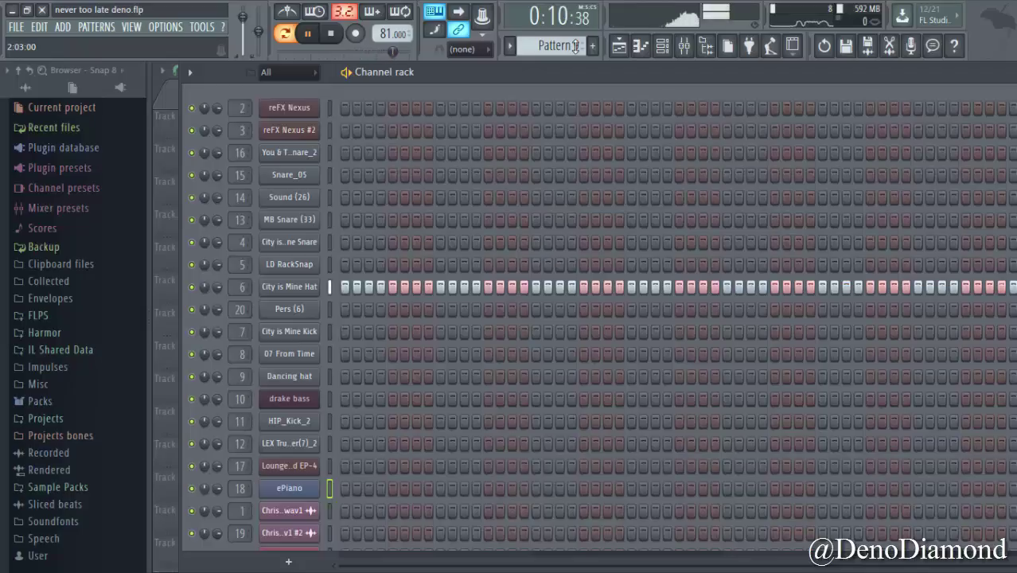
key("space")
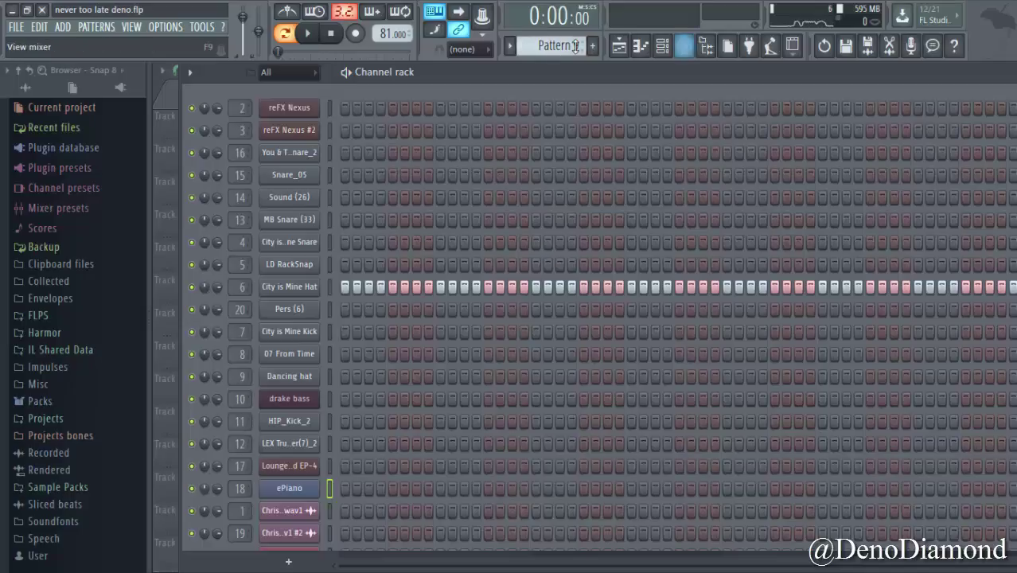
- Play the hat pattern and load Fruity Parametric EQ 2 in slot 1 of the City is Mine Hat mixer track
key("F9")
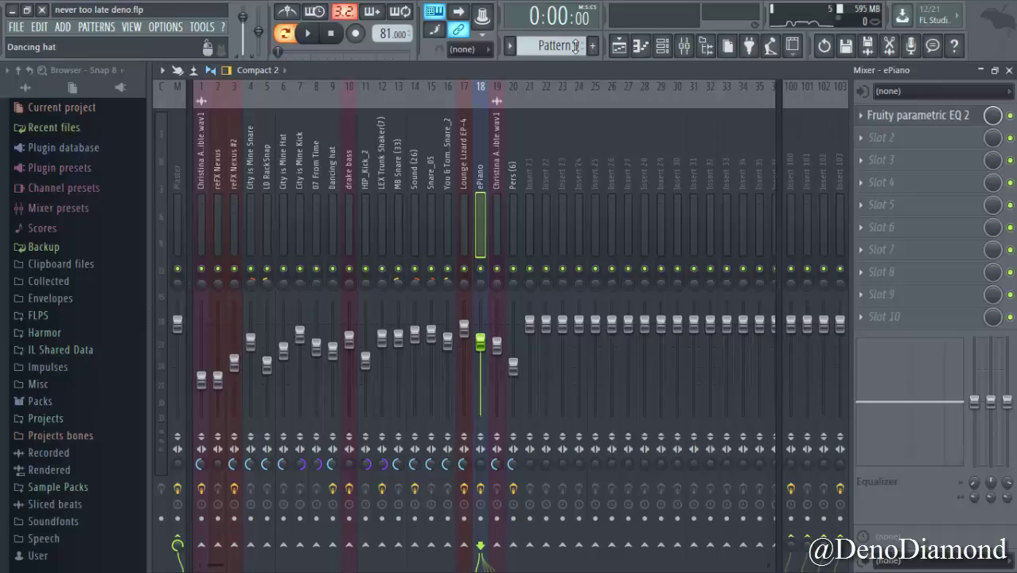
key("space")
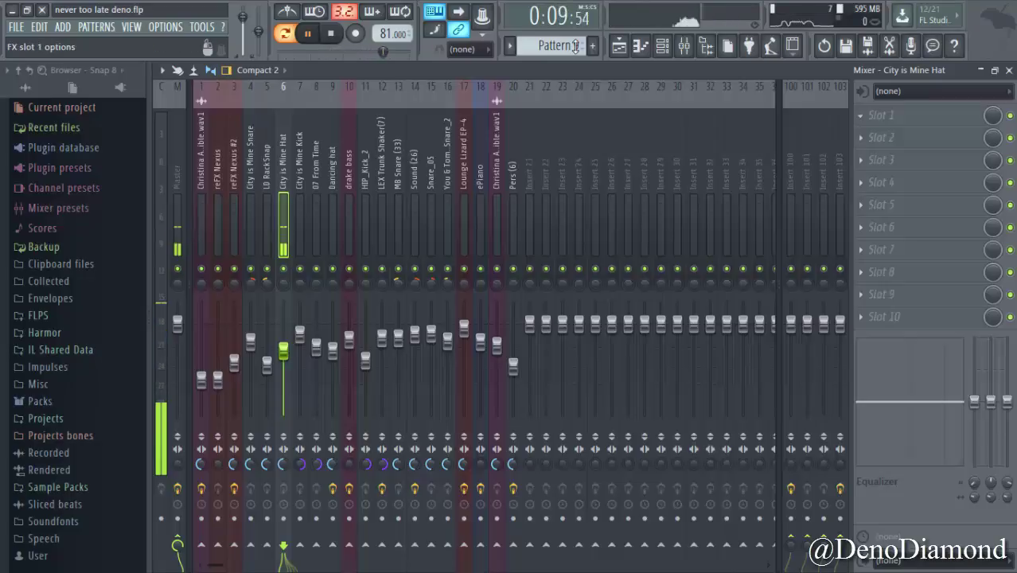
left_click(881, 115)
left_click(822, 274)
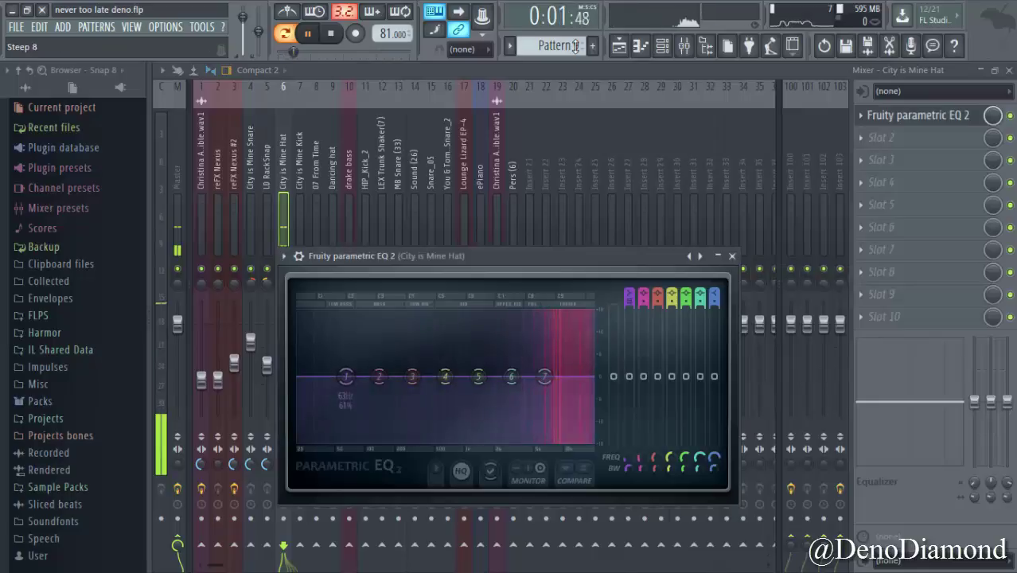
- Set the hat EQ's band 1 to a Steep 8 low shelf at -18 dB, 3552 Hz, and band 7 to -1.9 dB at 18056 Hz
left_click_drag(628, 376, 629, 443)
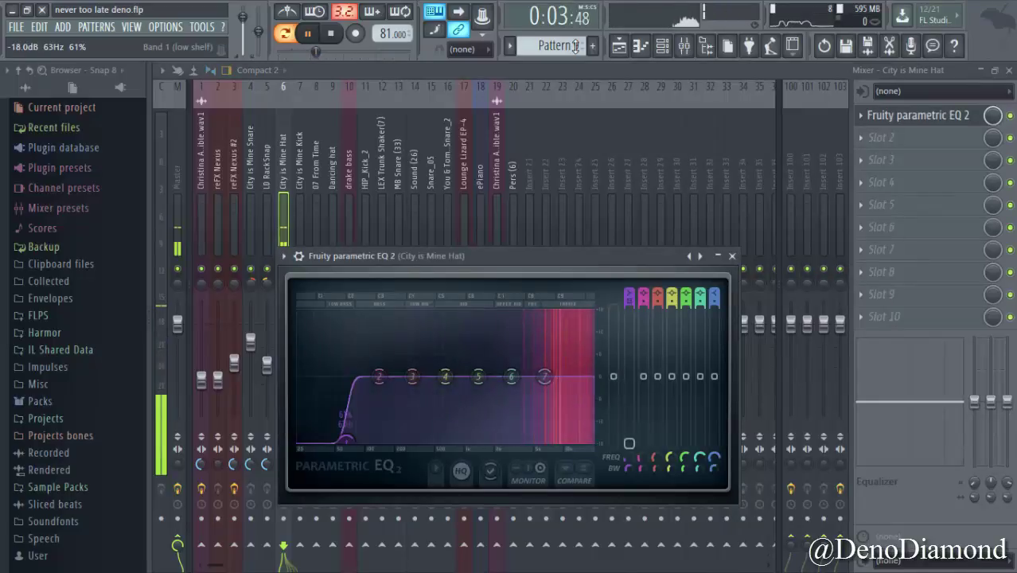
left_click_drag(344, 439, 513, 440)
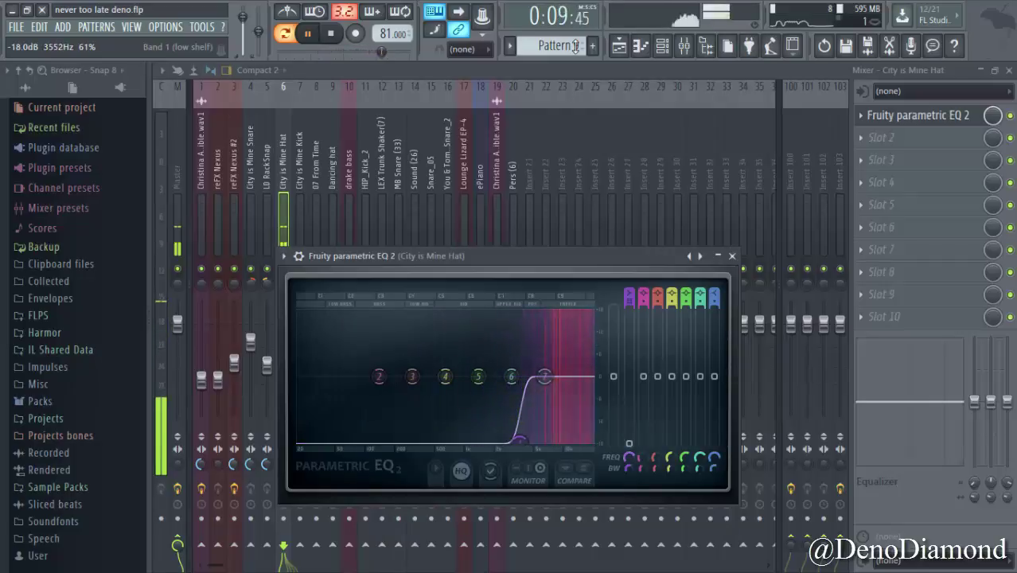
left_click_drag(544, 376, 587, 377)
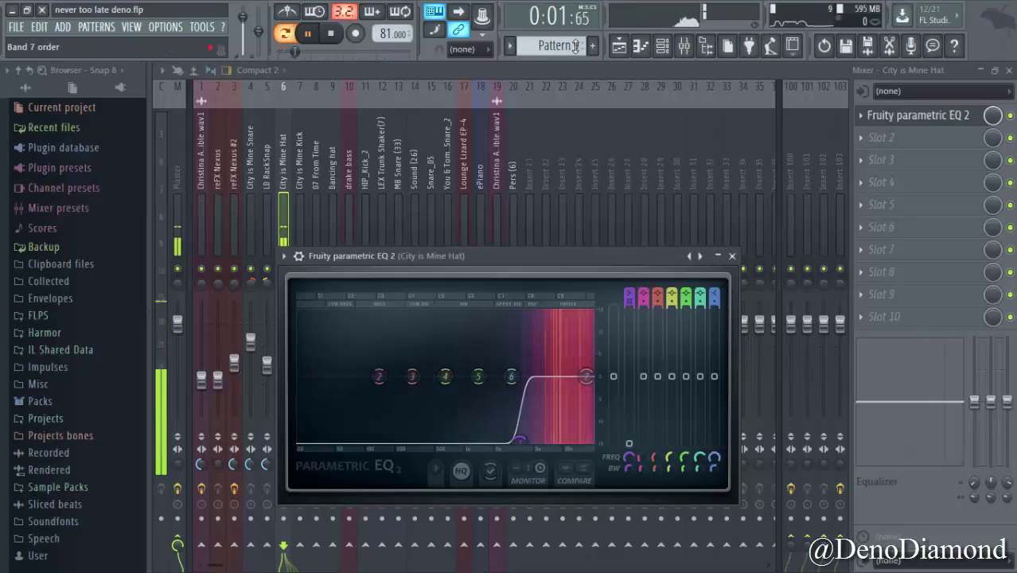
left_click_drag(714, 377, 714, 382)
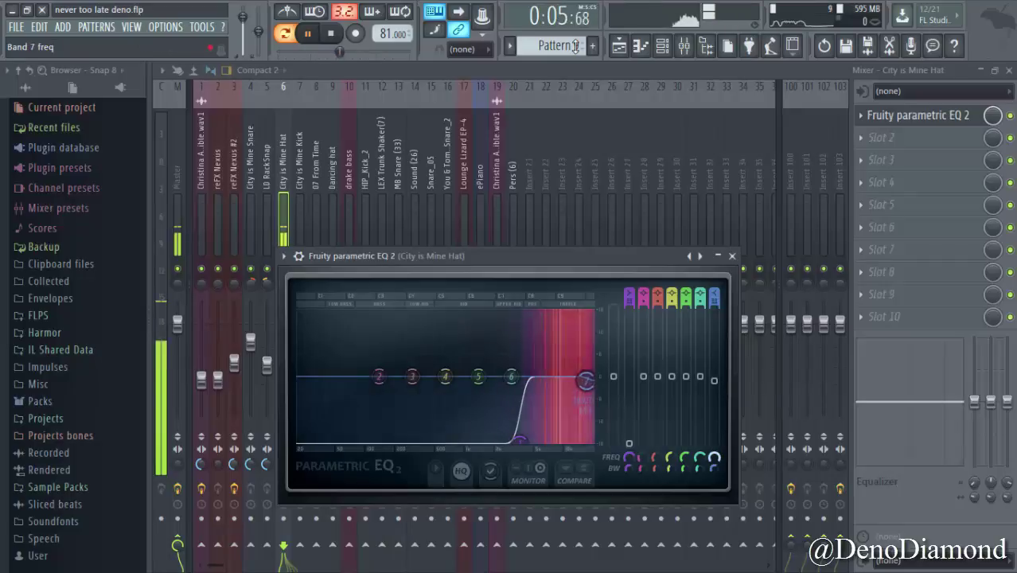
left_click_drag(714, 457, 715, 450)
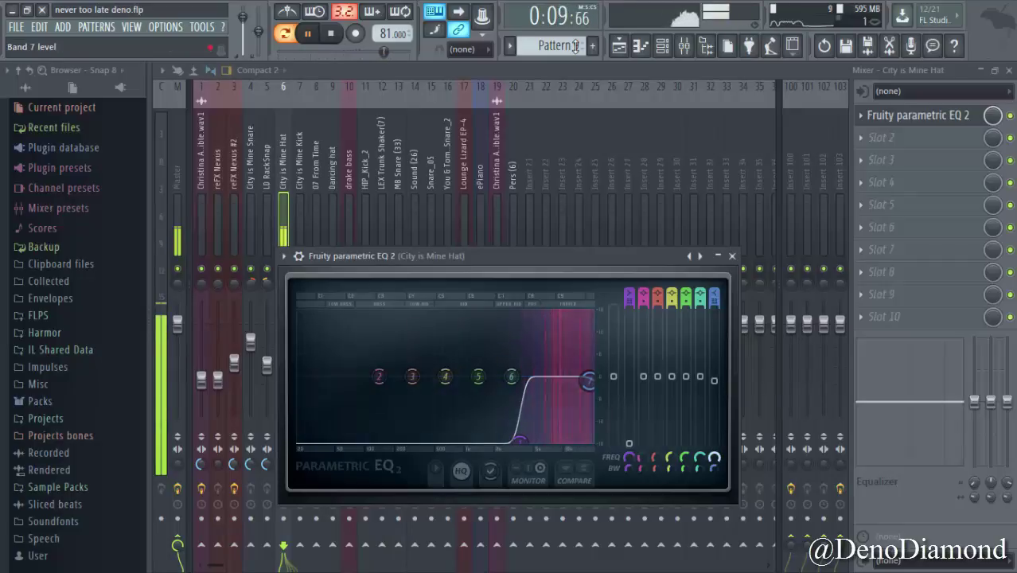
left_click_drag(714, 380, 715, 383)
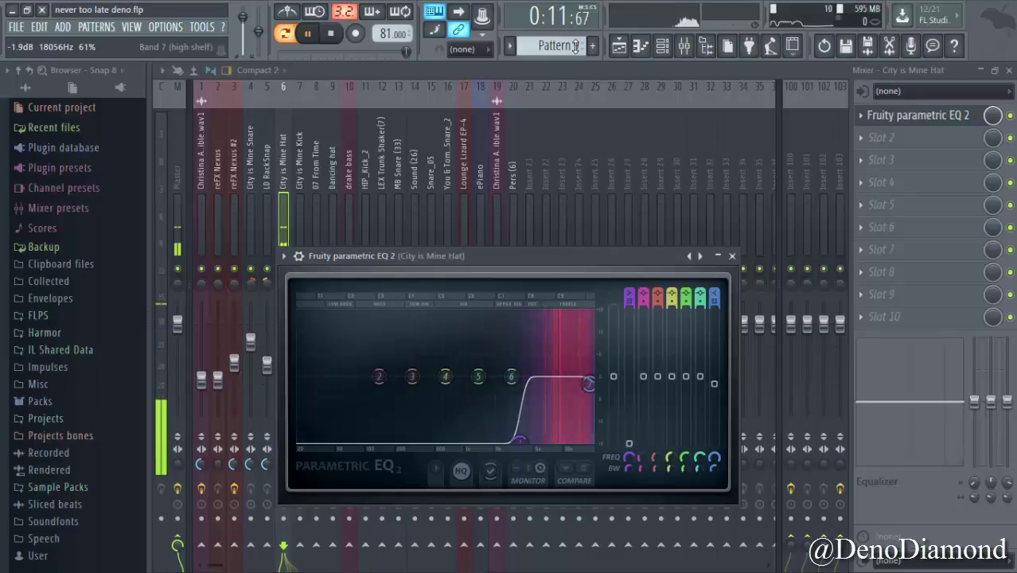
- Close the hat's EQ, lower the City is Mine Hat mixer fader slightly and stop playback
left_click(733, 257)
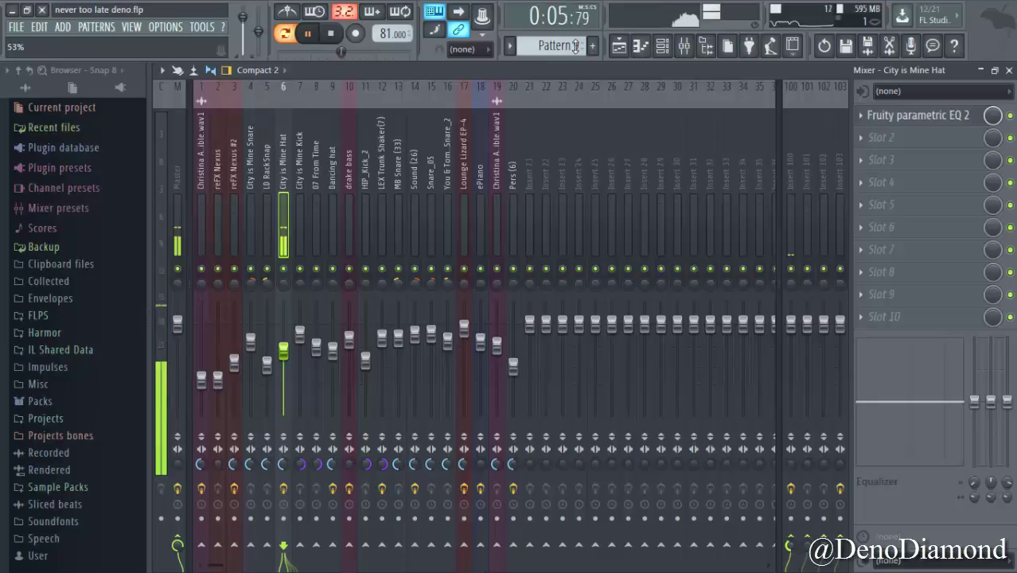
left_click_drag(283, 348, 284, 350)
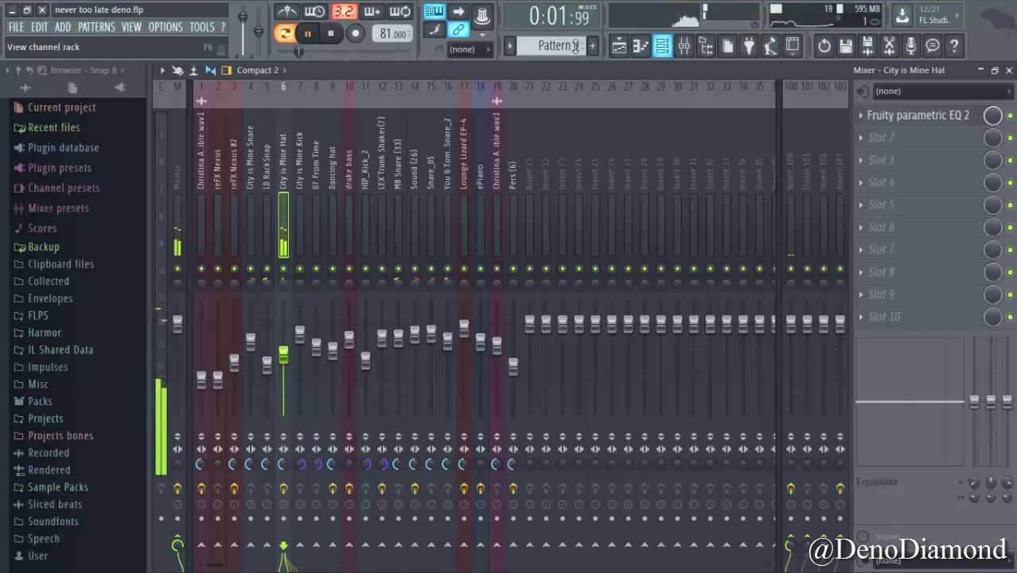
left_click(663, 45)
key("space")
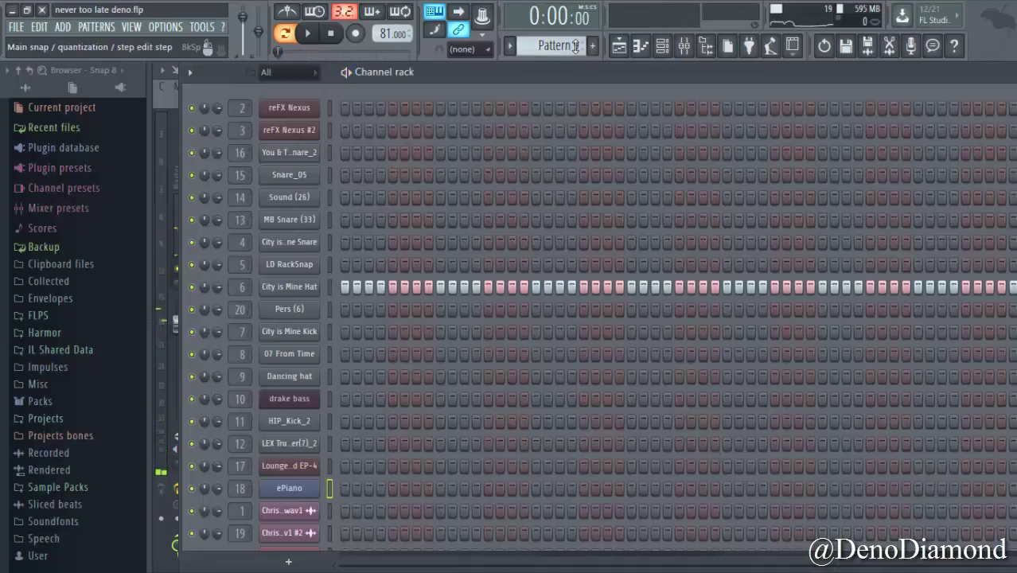
- Switch to Pattern 10 and play its City is Mine Hat steps
left_click(575, 45)
scroll(576, 45, "down", 7)
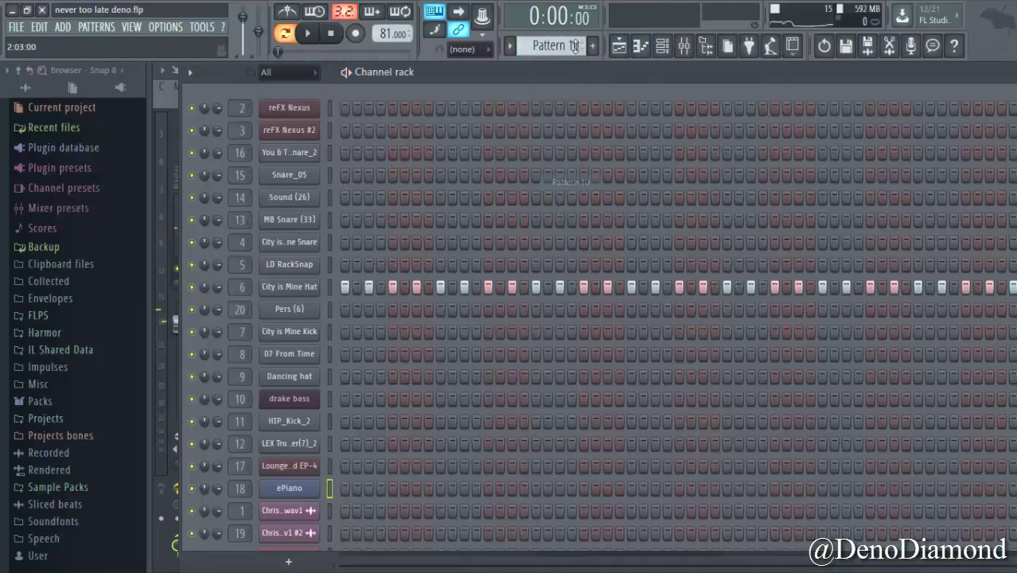
key("space")
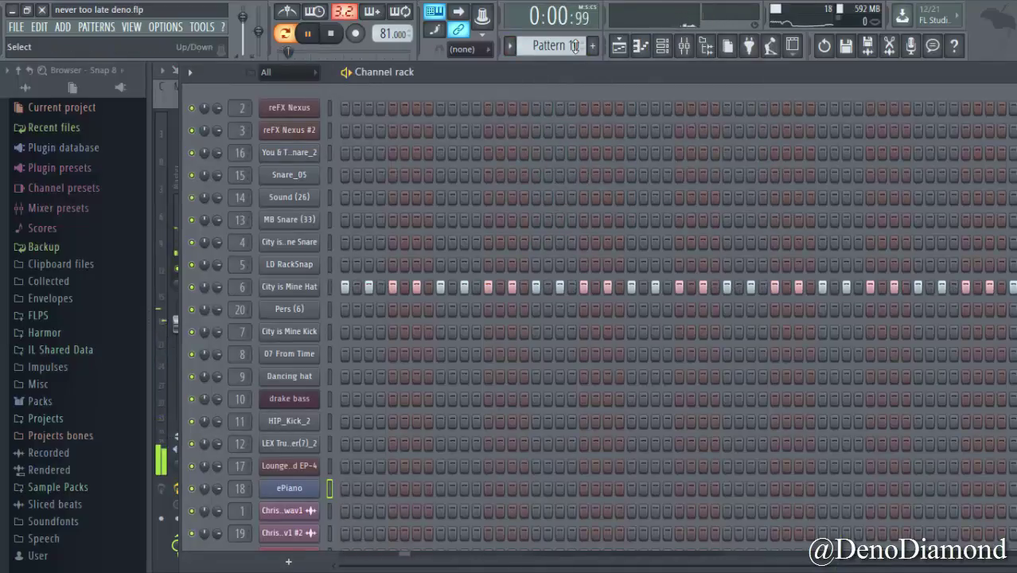
- In the City is Mine Hat piano roll, lower every second note's velocity in Pattern 10 to about 70%
right_click(289, 287)
left_click(348, 287)
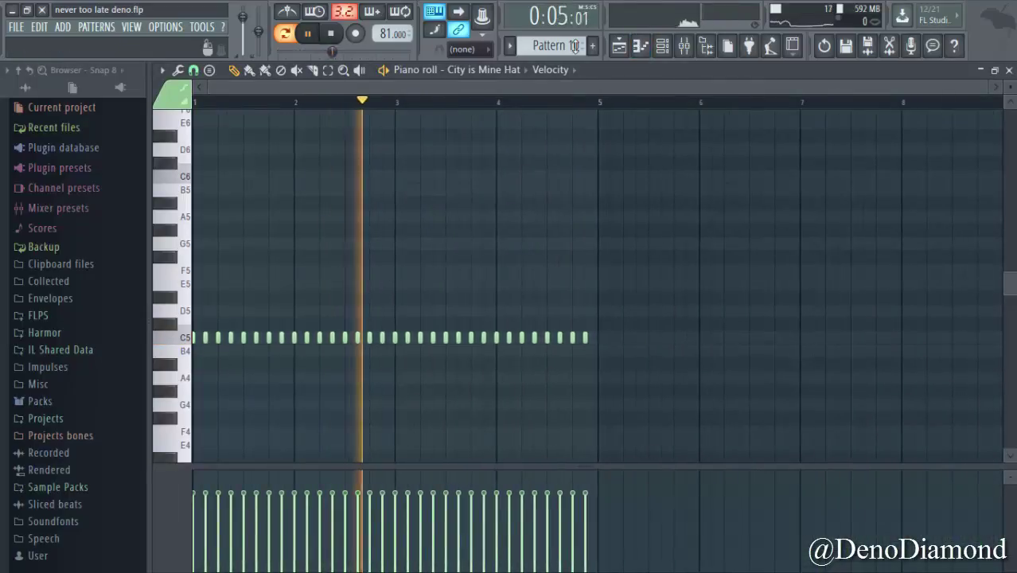
left_click(207, 499)
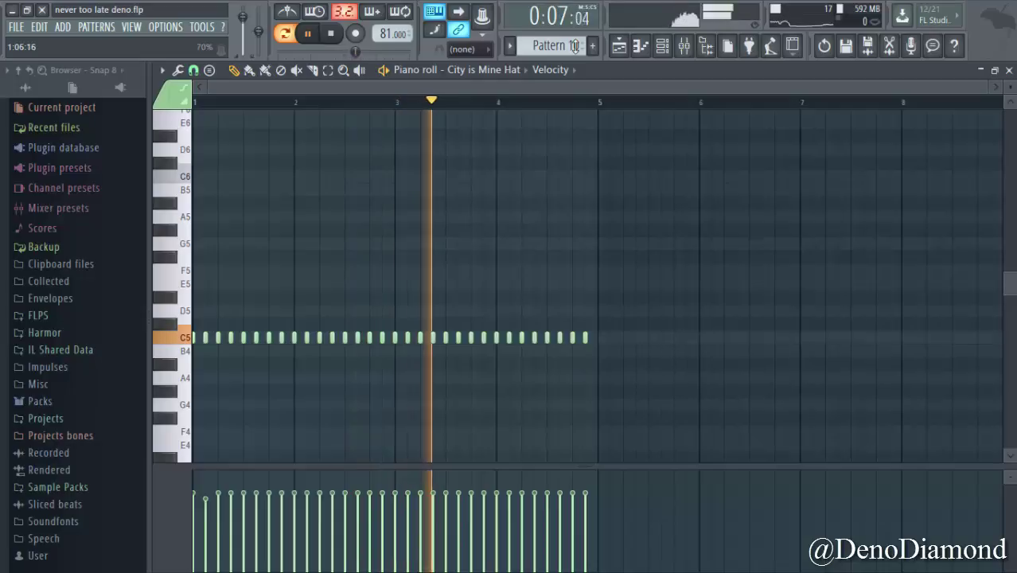
left_click(232, 500)
left_click(256, 499)
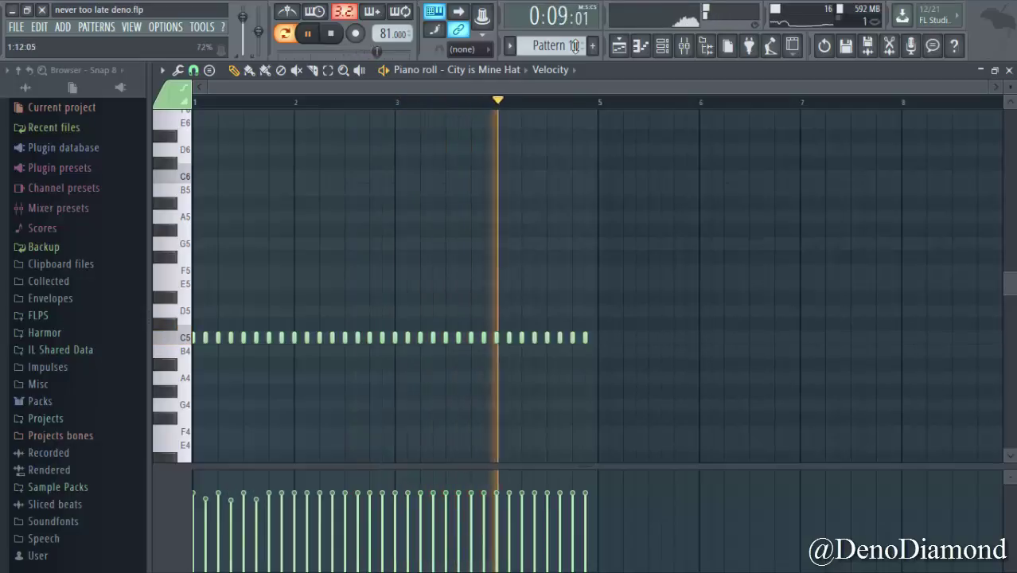
left_click(282, 499)
left_click(307, 499)
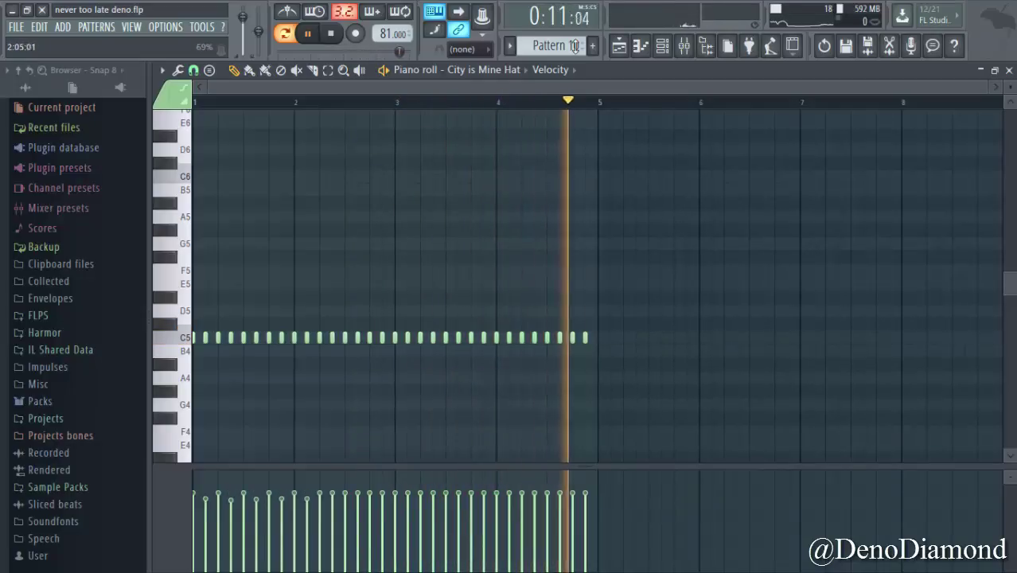
left_click(332, 498)
left_click(359, 501)
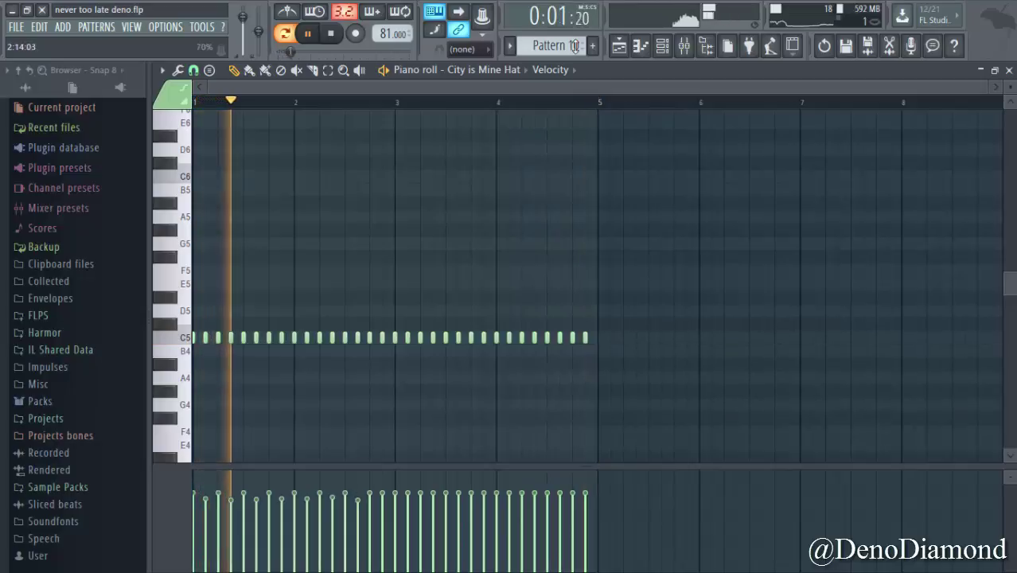
left_click(382, 500)
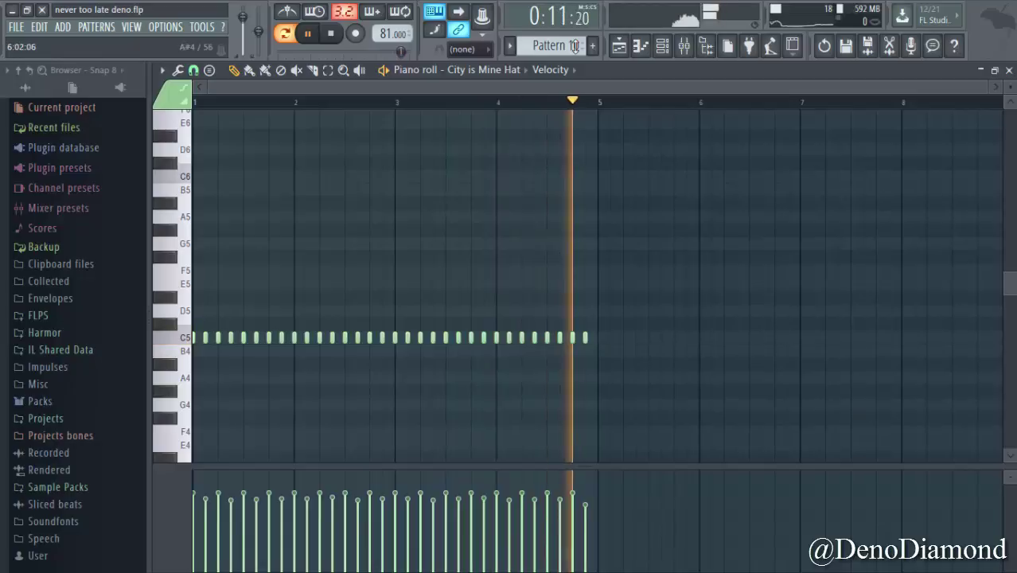
left_click(1009, 70)
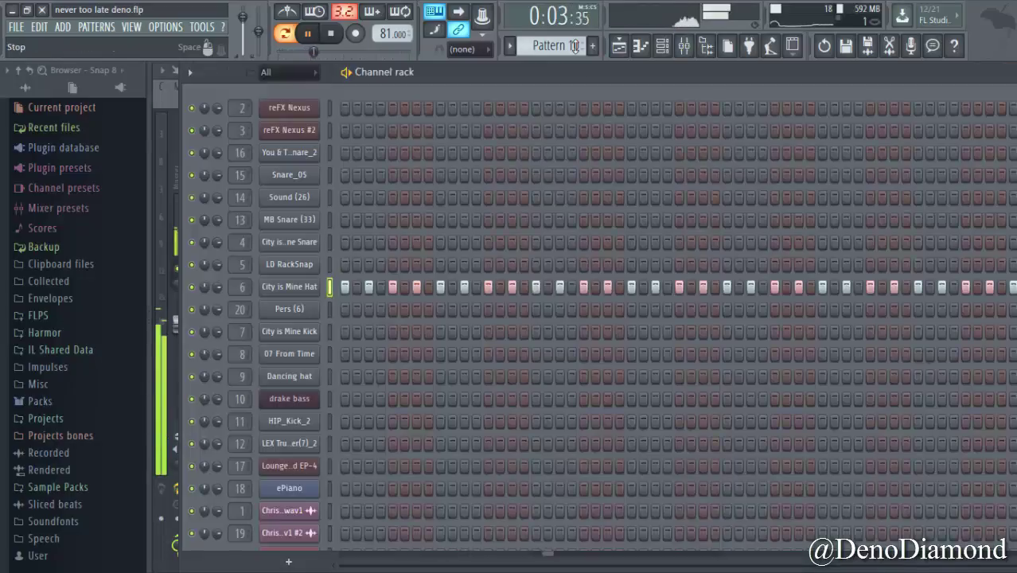
- Stop the pattern and bring up the playlist in song mode
left_click(330, 32)
left_click(640, 45)
left_click(663, 46)
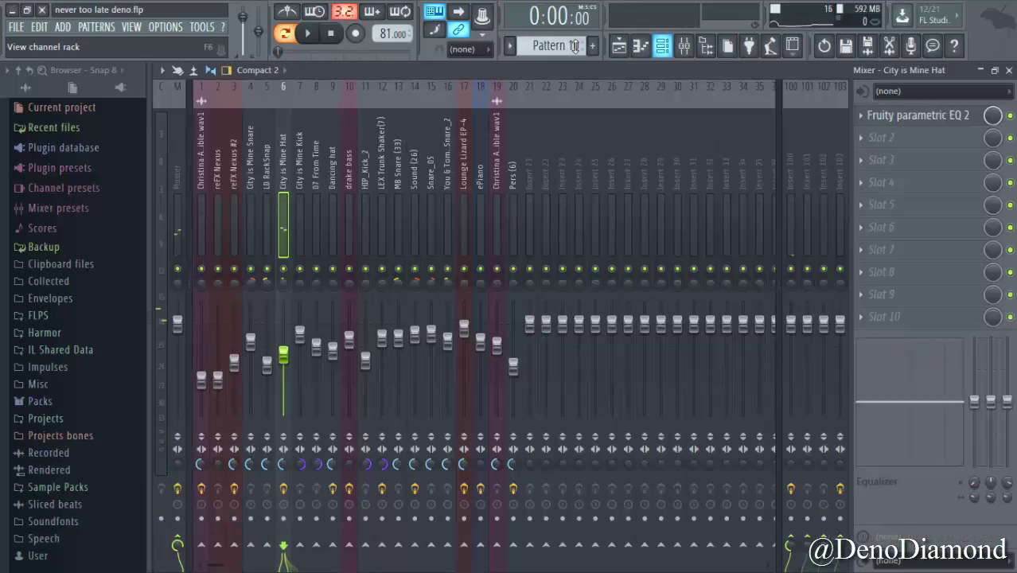
key("F6")
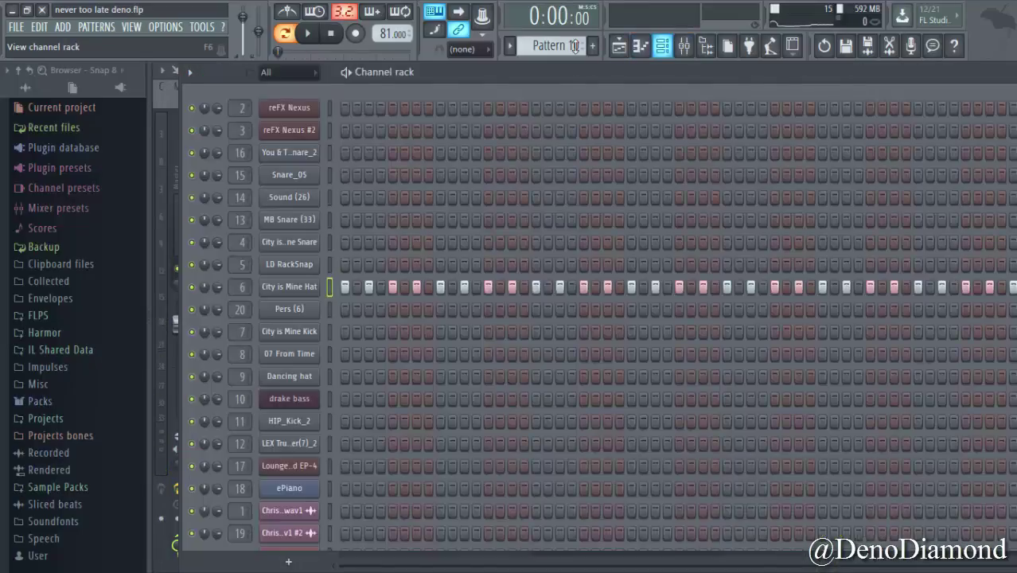
key("F9")
key("F5")
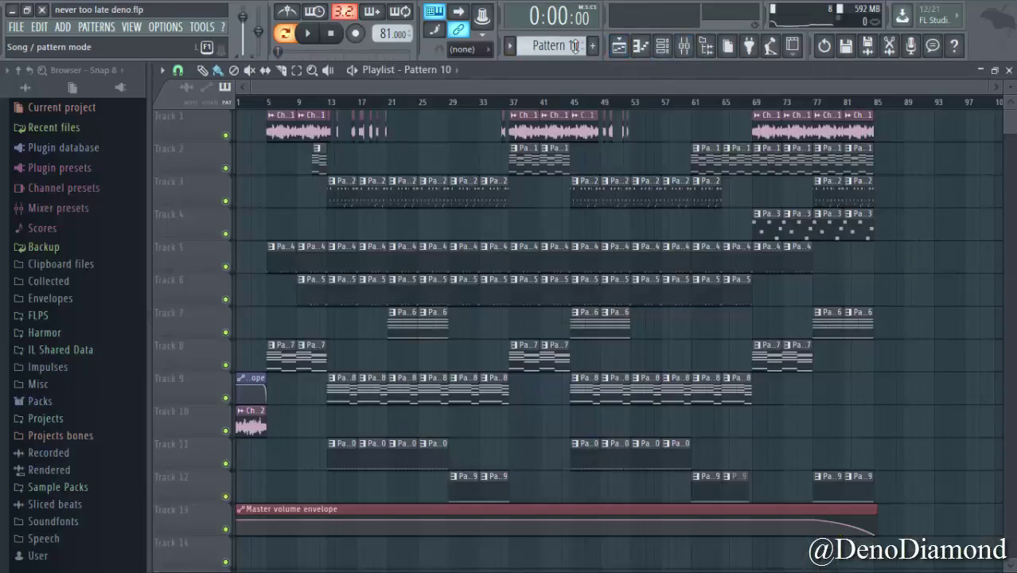
key("l")
- Run a macro on the whole project
left_click(202, 27)
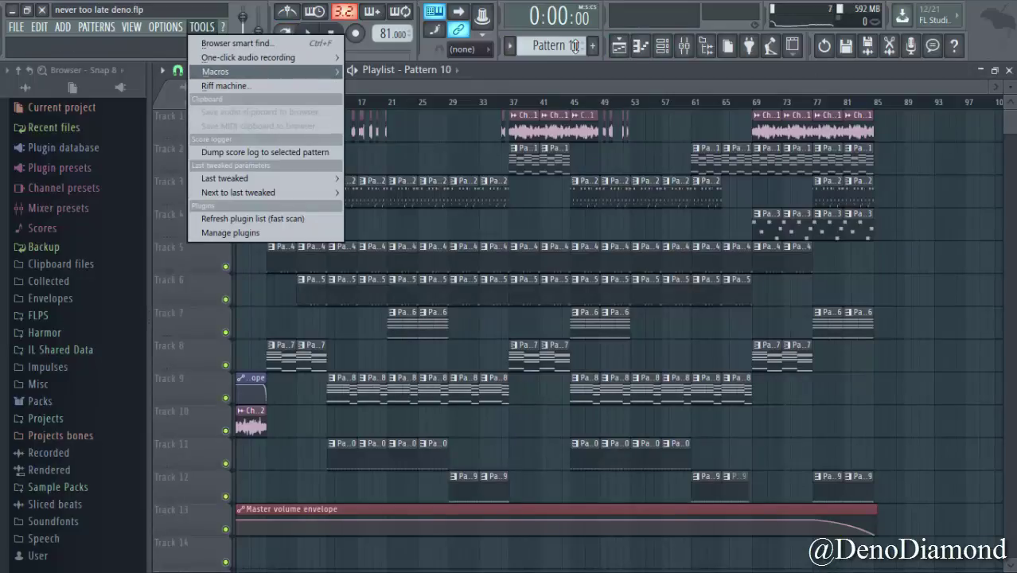
mouse_move(216, 72)
left_click(422, 181)
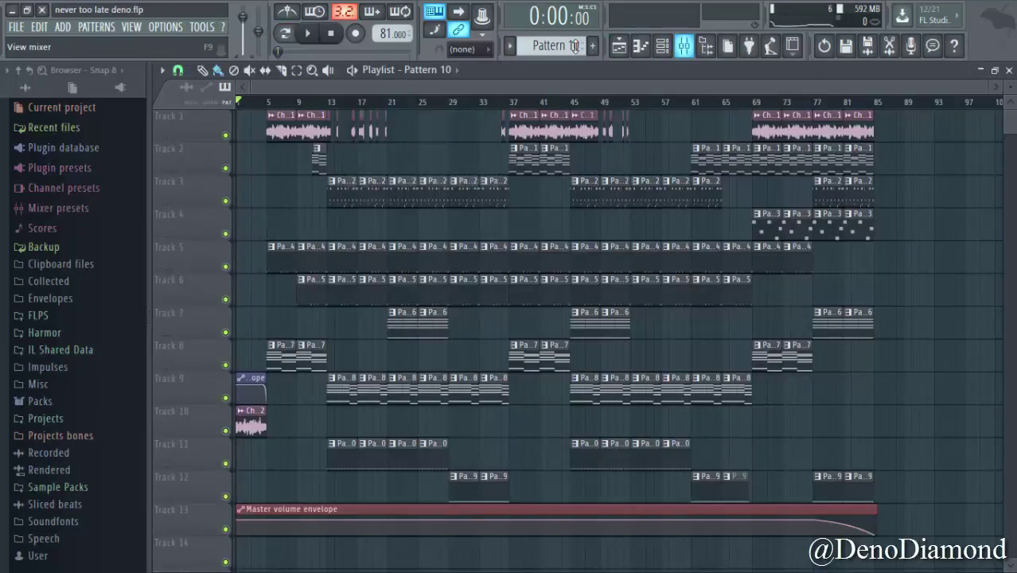
- Open Edison on the Master mixer track and briefly preview the Pers (6) sample loaded in it
left_click(683, 47)
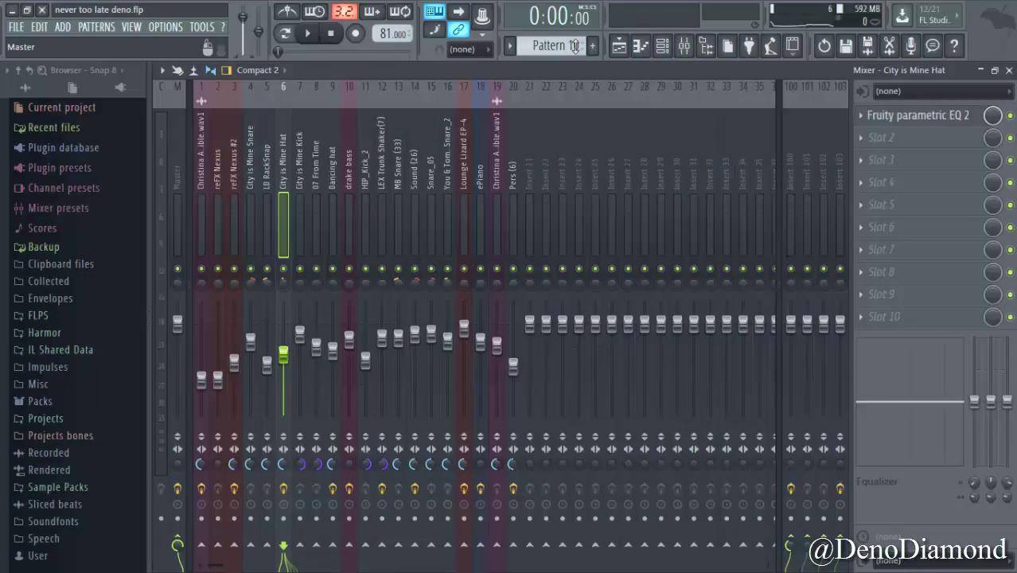
left_click(1009, 70)
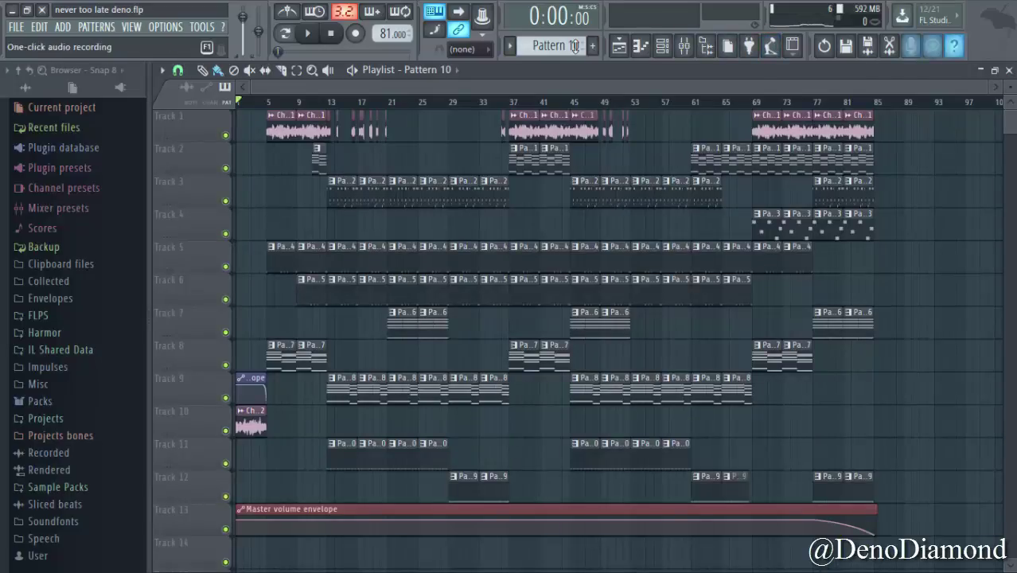
left_click(888, 46)
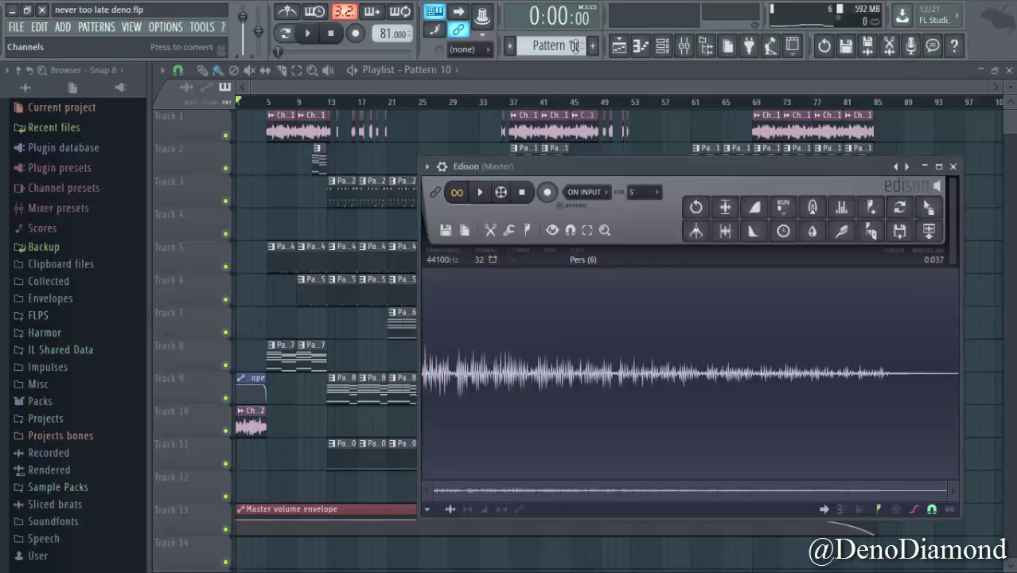
key("space")
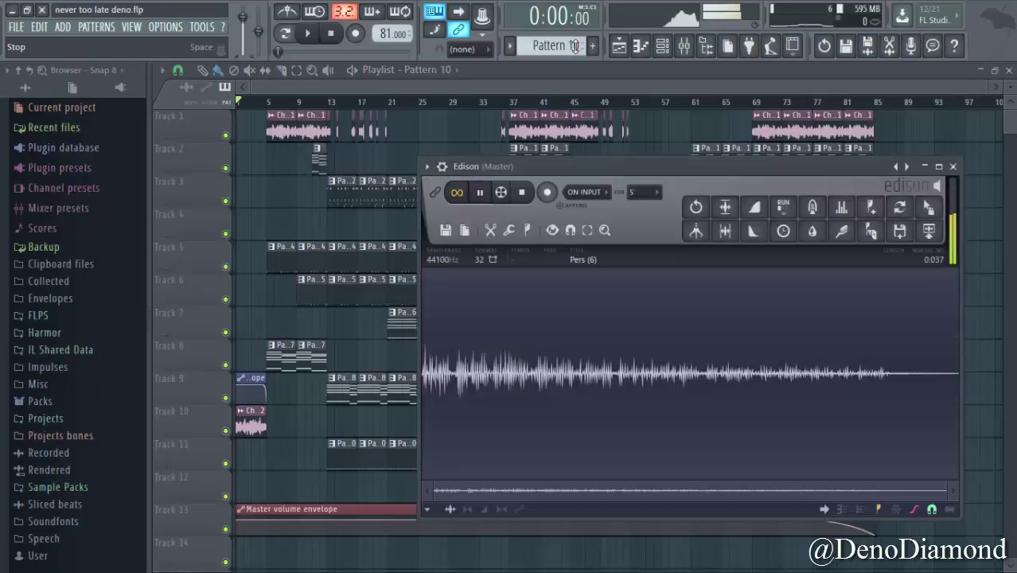
key("space")
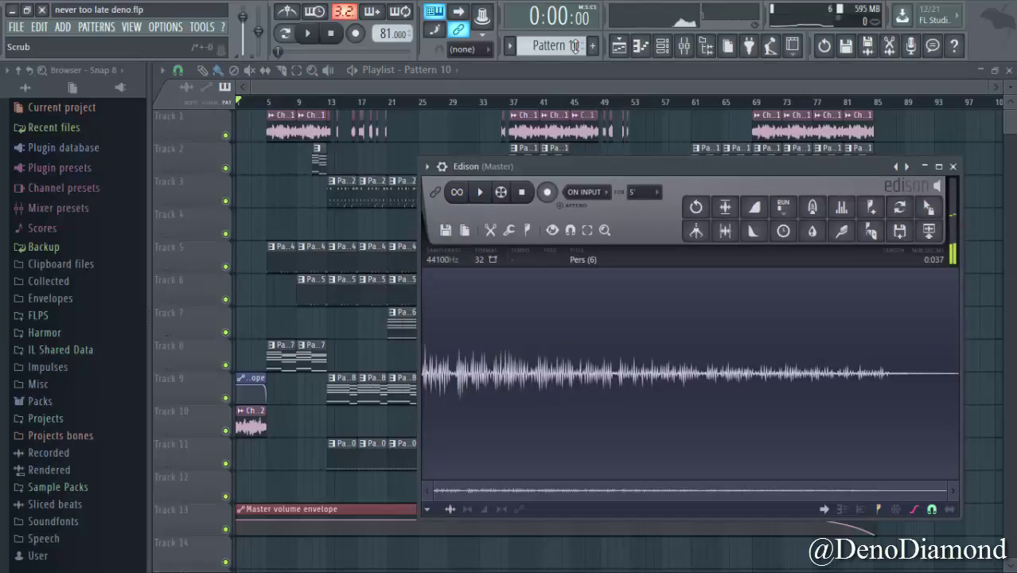
- Load 'deno diamond tagged new edit.wav' into Edison and place it as an audio clip near the start of playlist Track 7
left_click(445, 230)
left_click(465, 230)
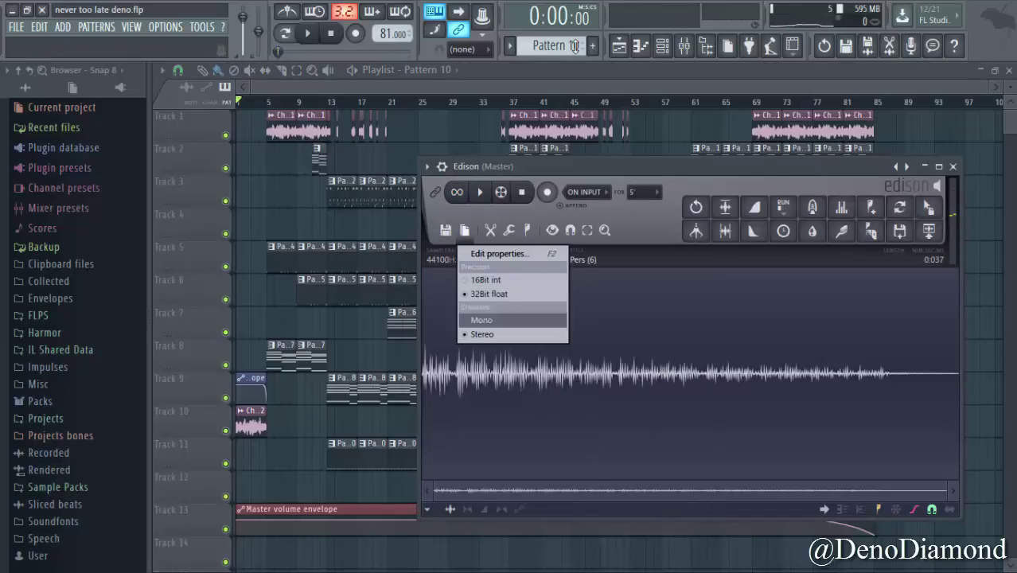
left_click(446, 230)
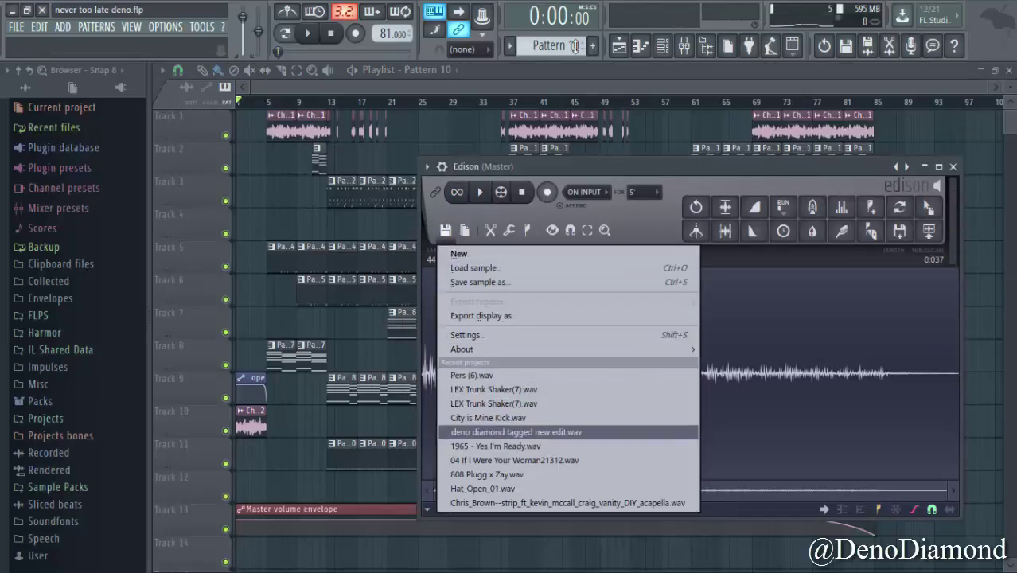
left_click(514, 432)
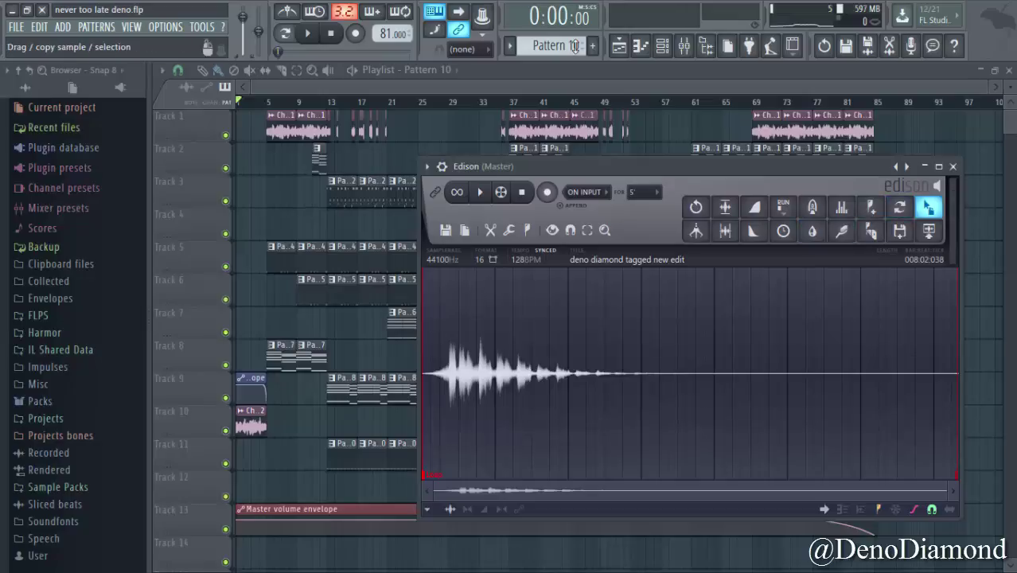
left_click_drag(929, 207, 238, 371)
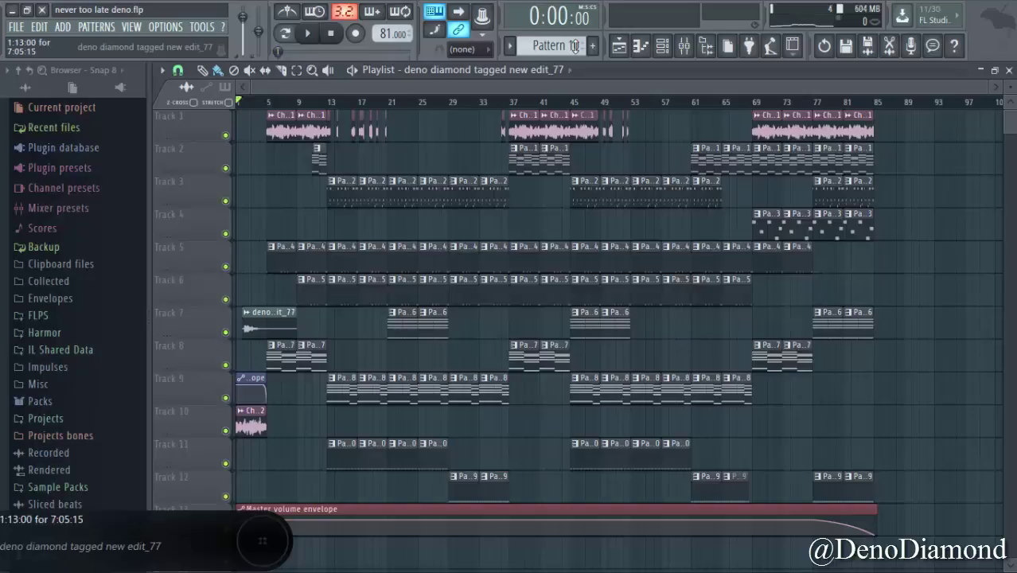
- Reset the tag clip's time-stretching time, normalize its audio and slightly lower its channel volume
double_click(270, 313)
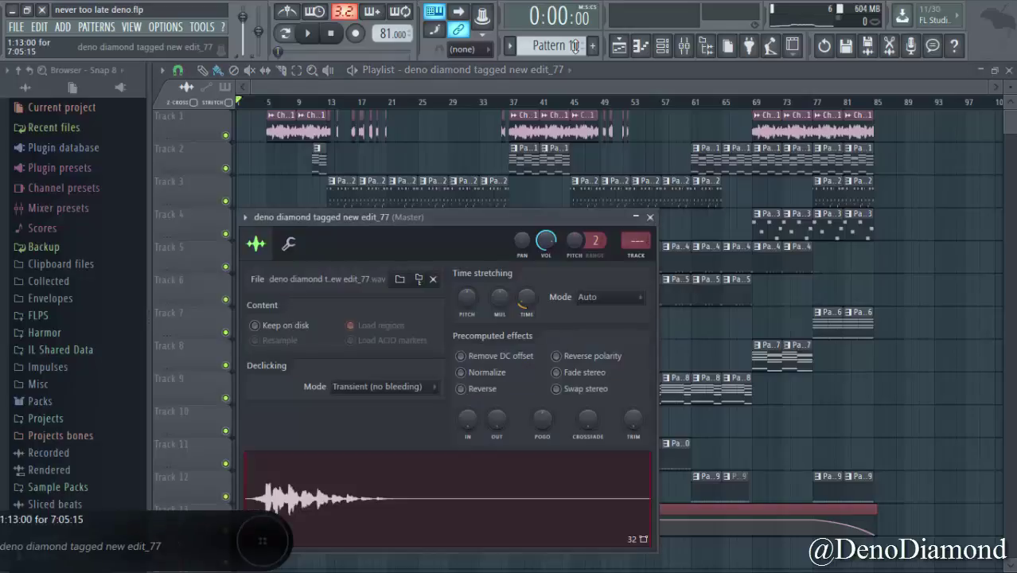
right_click(527, 299)
left_click(554, 371)
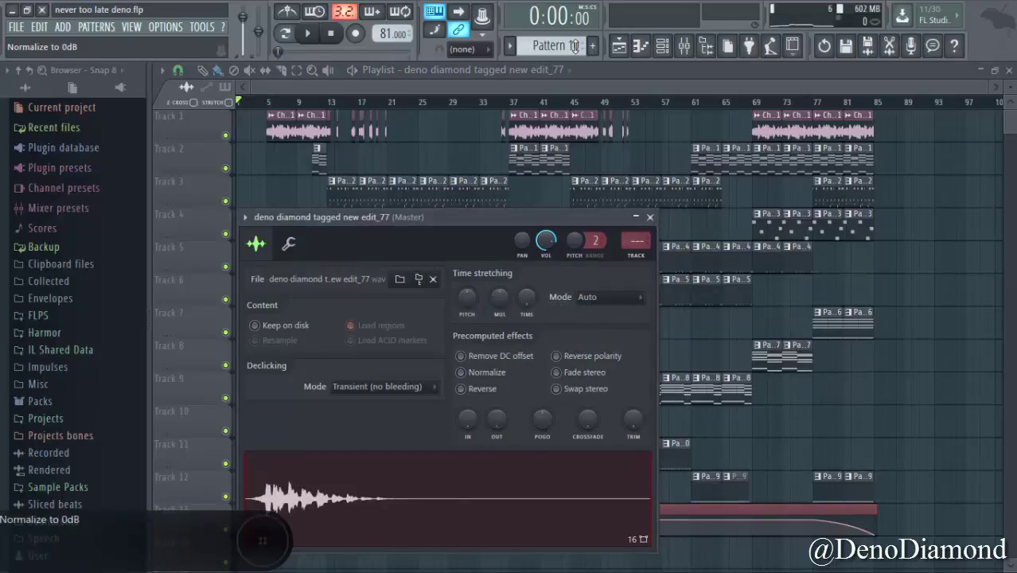
left_click(460, 371)
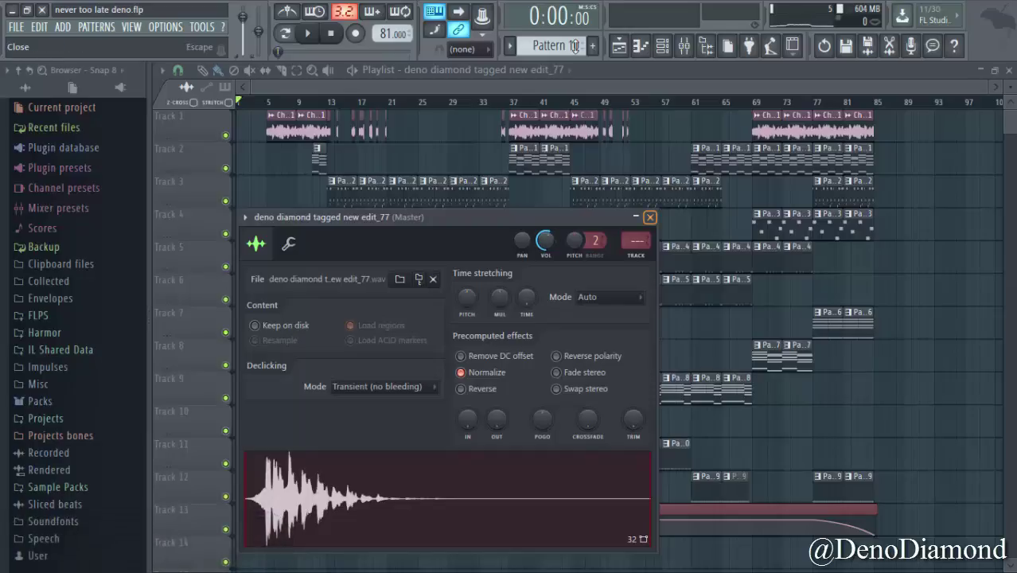
left_click(649, 217)
- Route the tag clip's channel to mixer Insert 21 and lower that track's fader
left_click(684, 46)
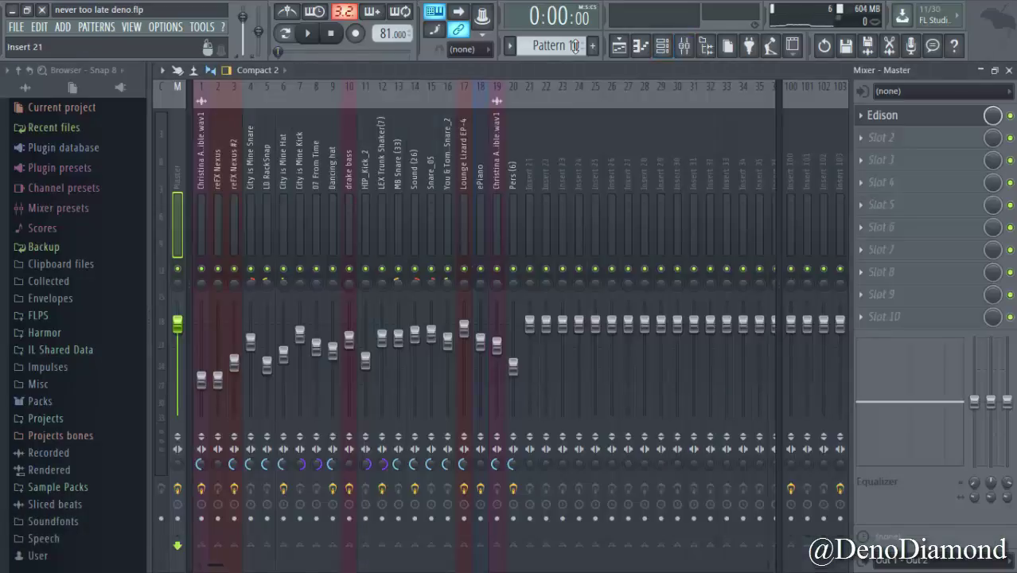
right_click(529, 83)
mouse_move(557, 166)
left_click(716, 169)
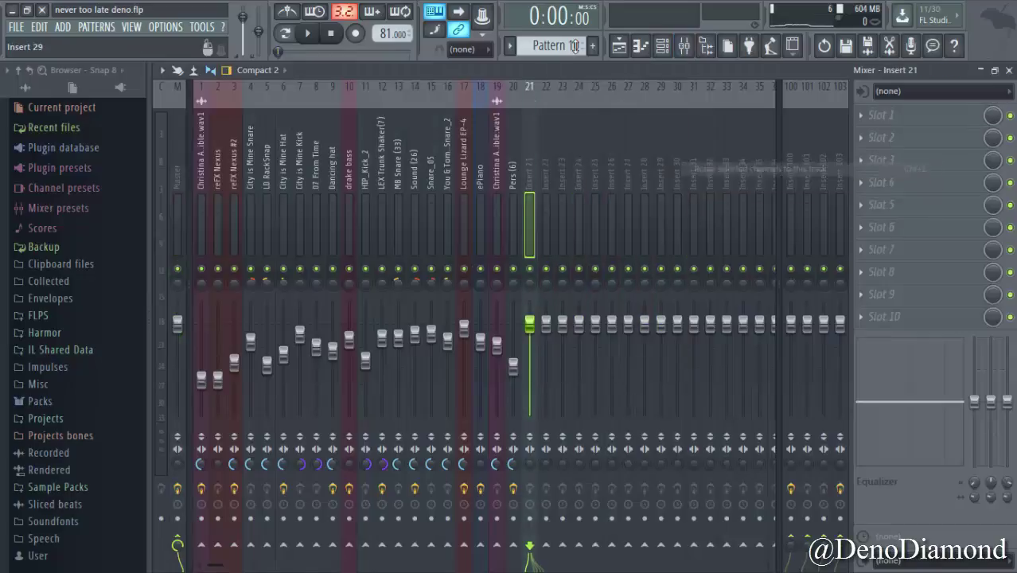
left_click_drag(529, 322, 529, 346)
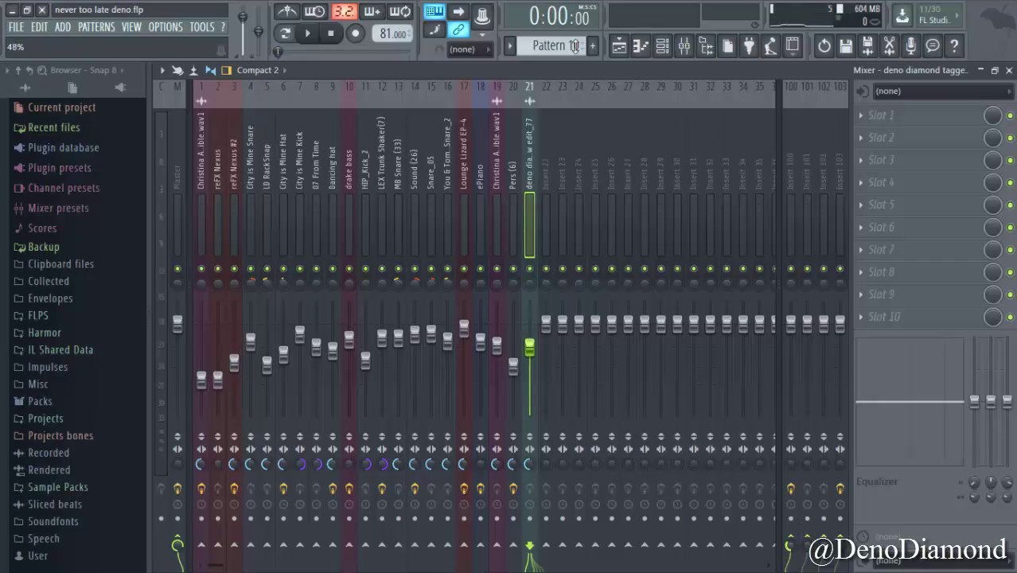
key("Escape")
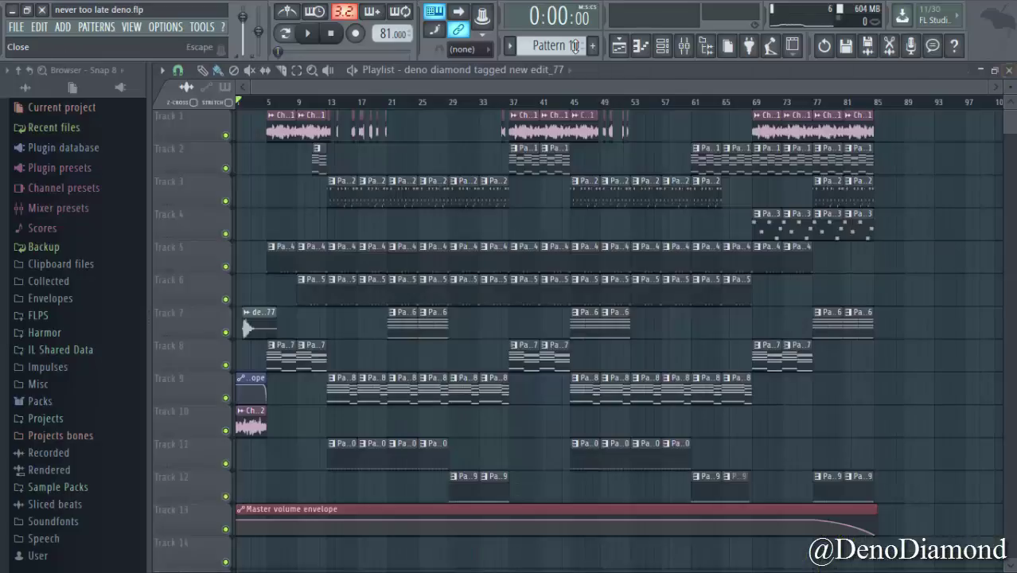
- Rerun the project macro with the tag clip in the arrangement
left_click(202, 27)
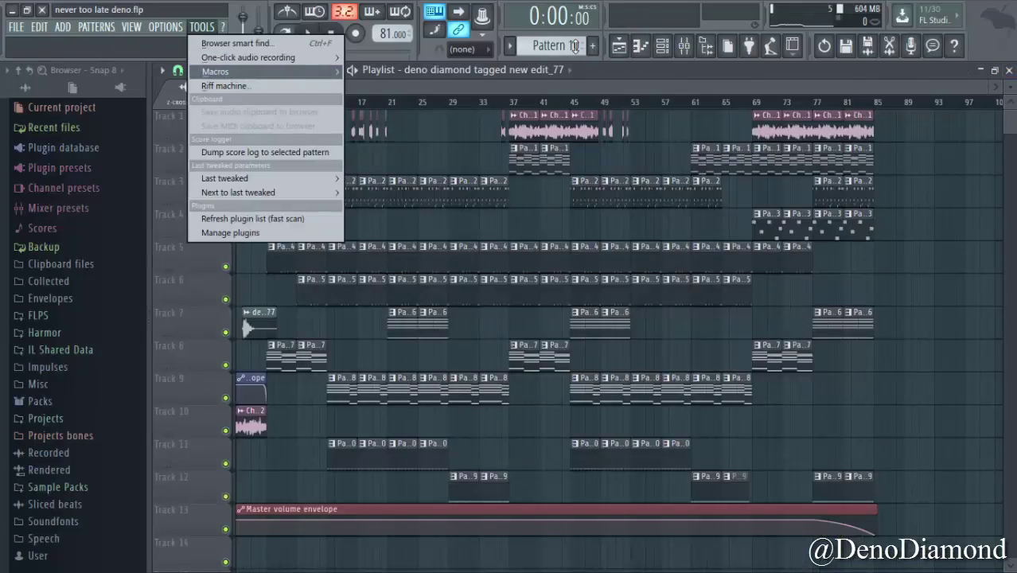
mouse_move(218, 72)
left_click(418, 180)
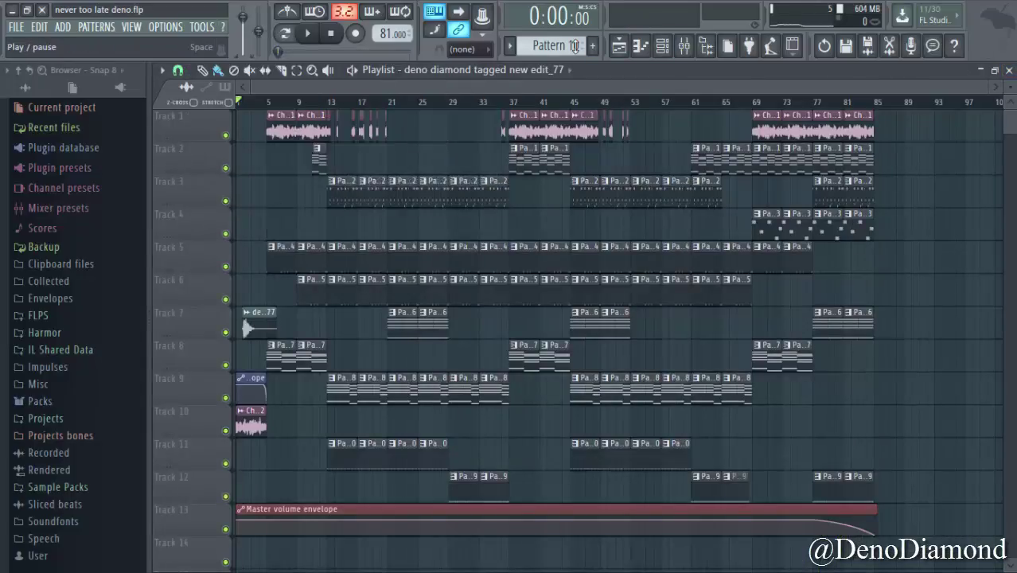
- Play the song from the beginning and close the playlist and Edison windows
key("space")
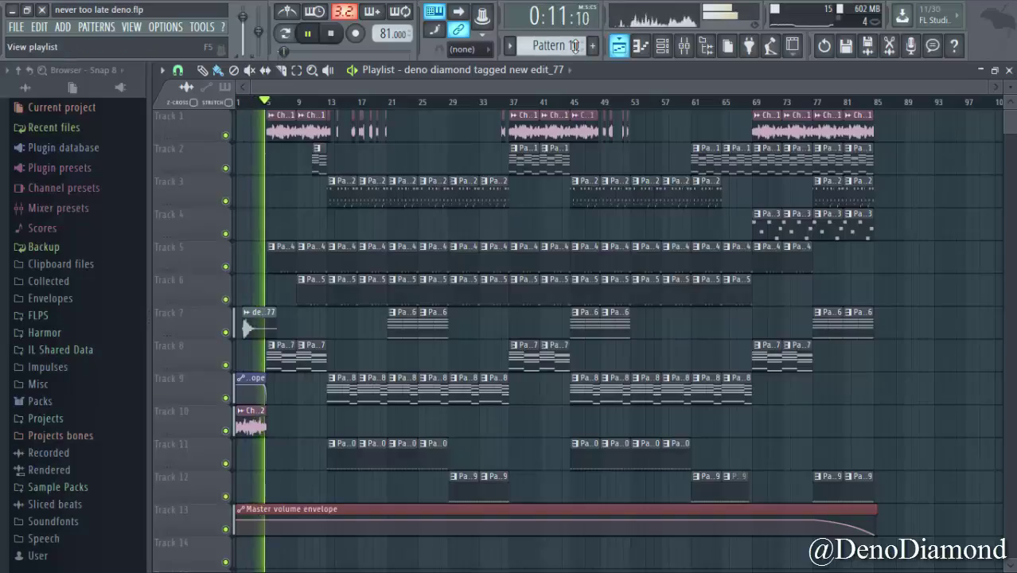
key("F5")
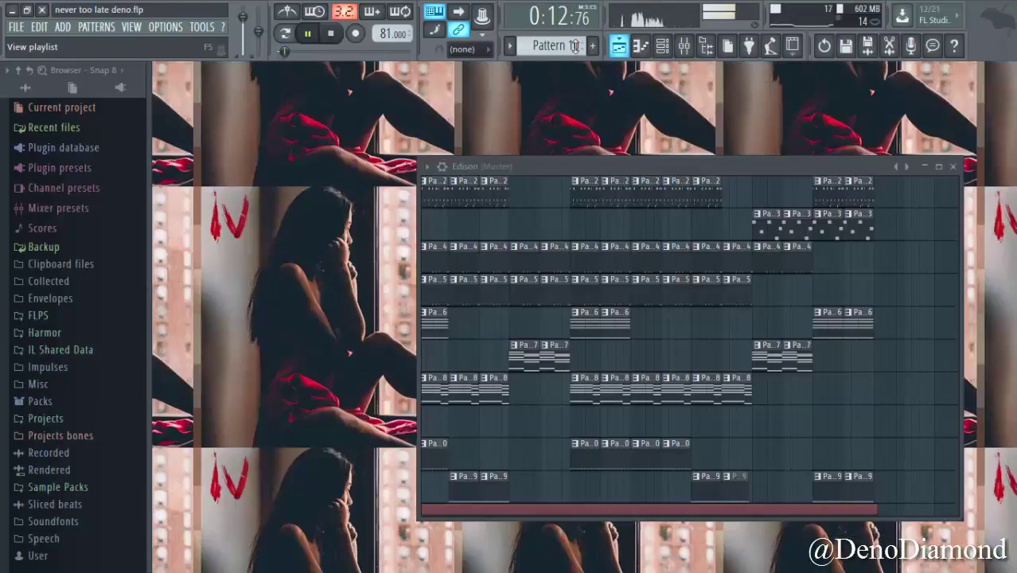
left_click(954, 166)
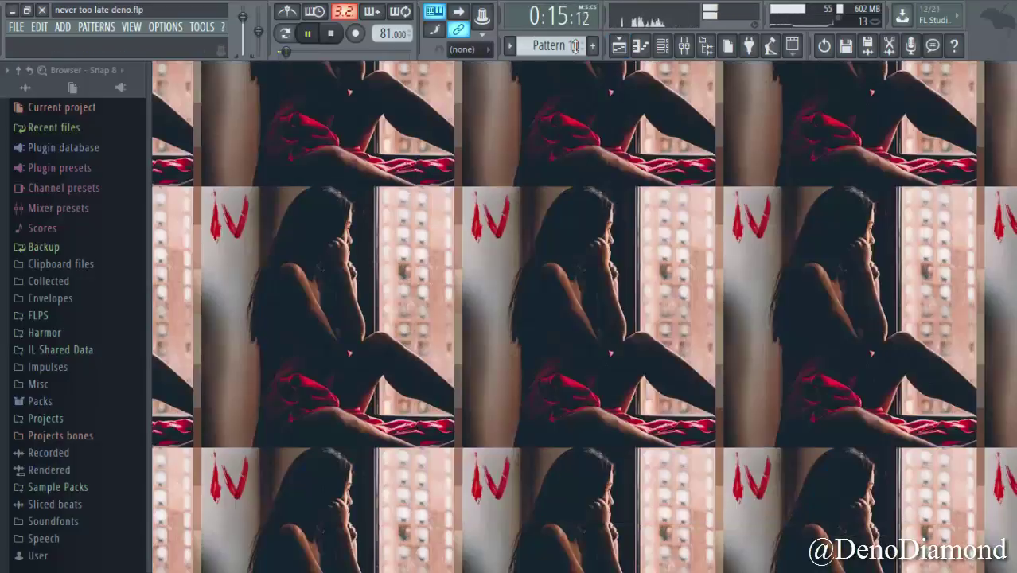